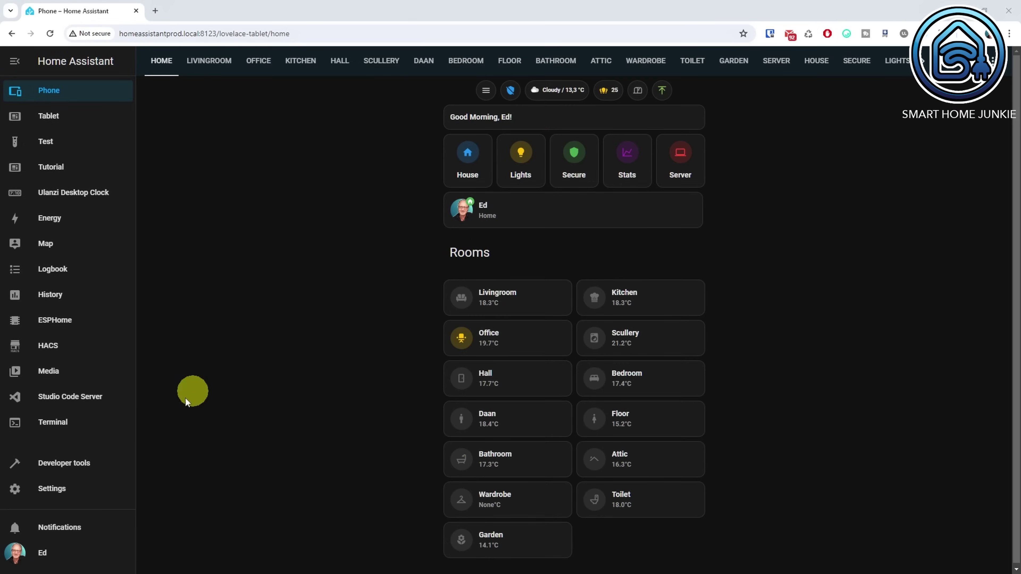
From Settings, open Automations & scenes and start a blank new automation.
{"action": "left_click", "coordinate": [53, 489]}
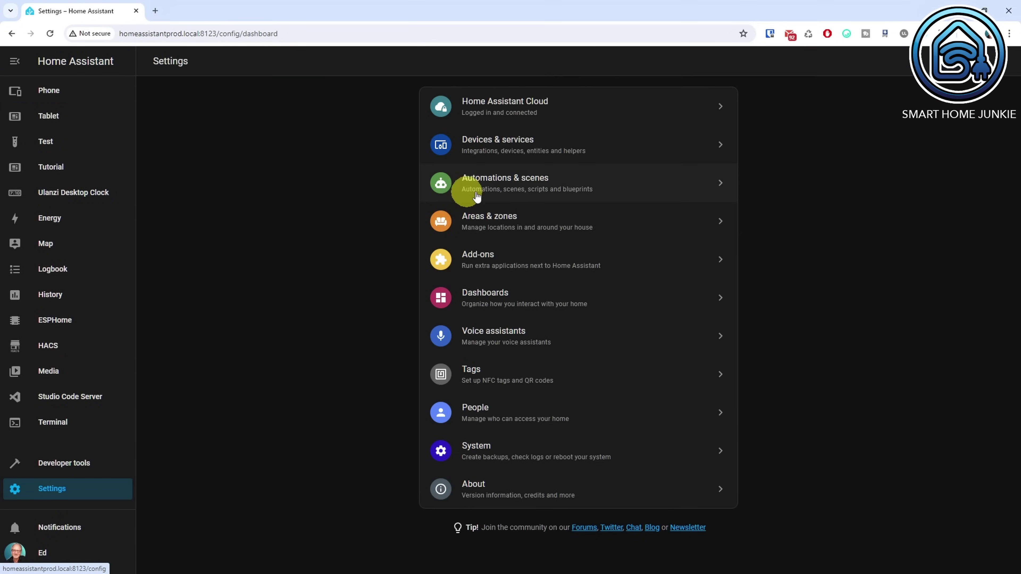
{"action": "left_click", "coordinate": [534, 183]}
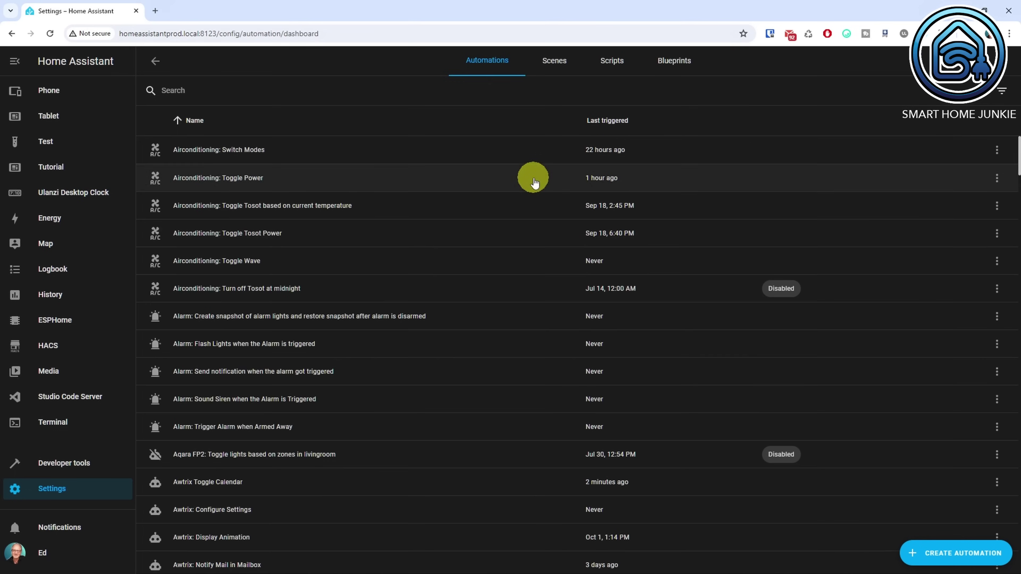
{"action": "left_click", "coordinate": [976, 553]}
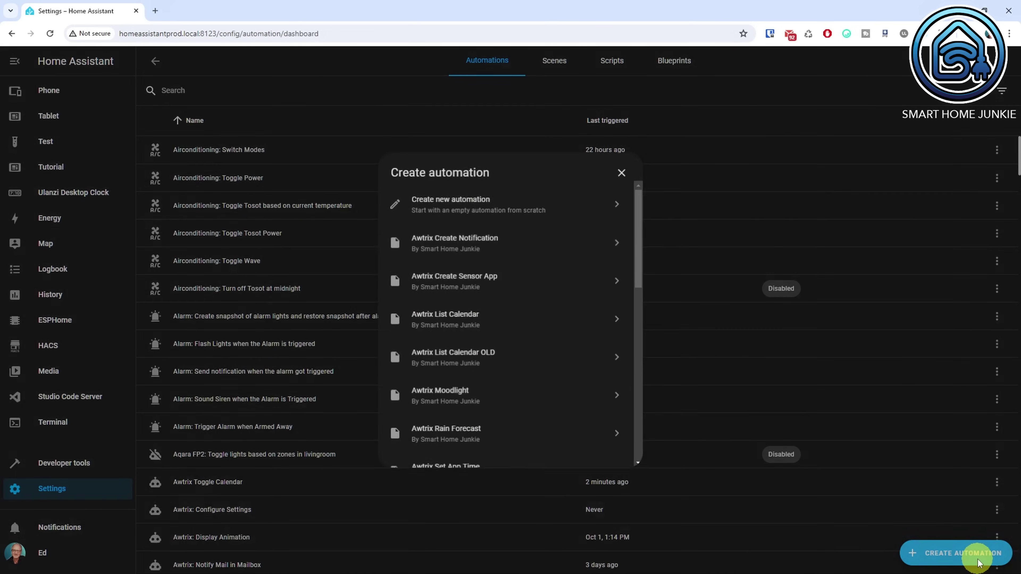
{"action": "left_click", "coordinate": [455, 201]}
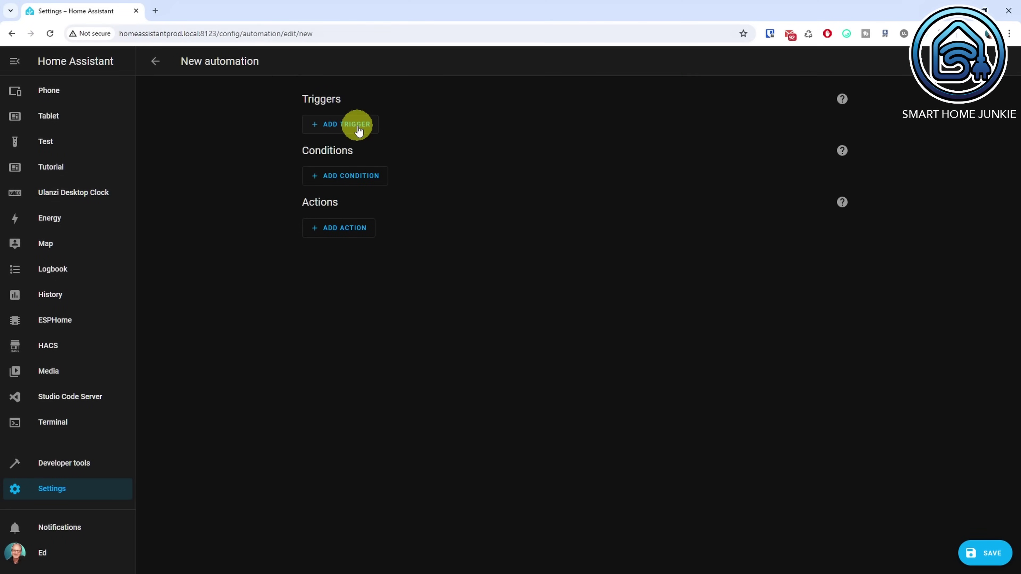
Add a State trigger that fires when Office Motion Sensor Motion changes to Detected.
{"action": "left_click", "coordinate": [358, 129]}
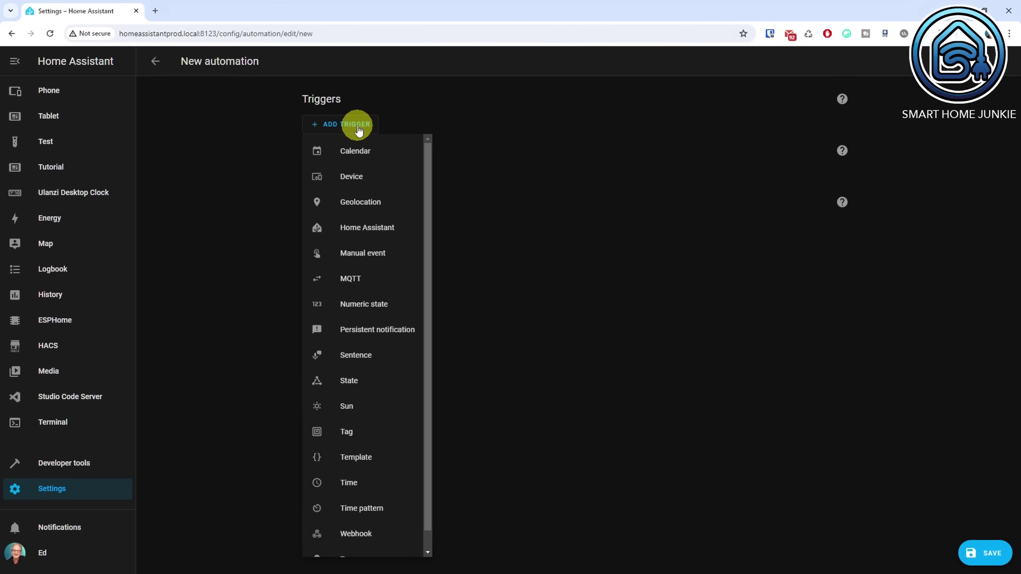
{"action": "left_click", "coordinate": [356, 382]}
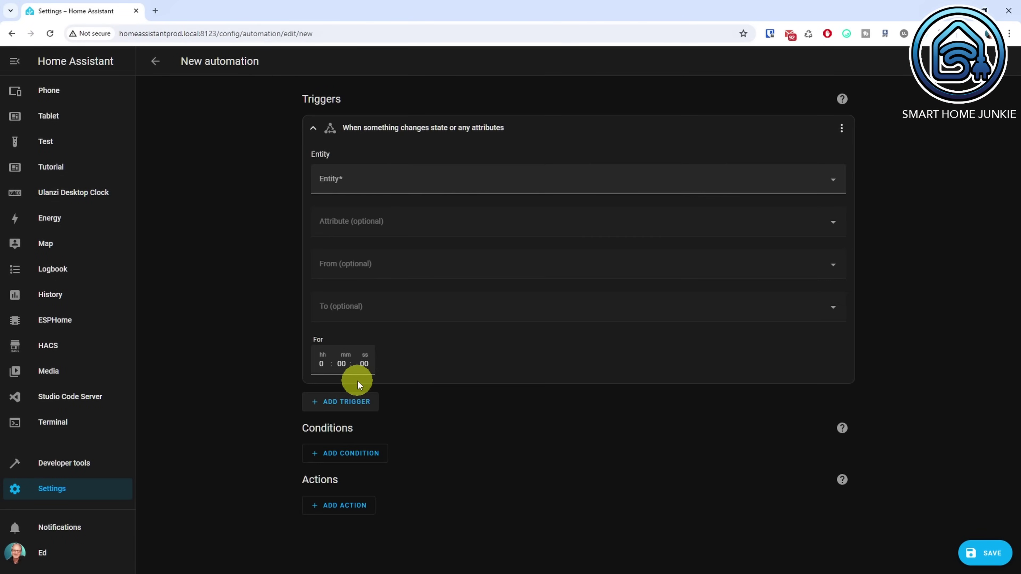
{"action": "left_click", "coordinate": [445, 183]}
{"action": "type", "text": "office motion sensor"}
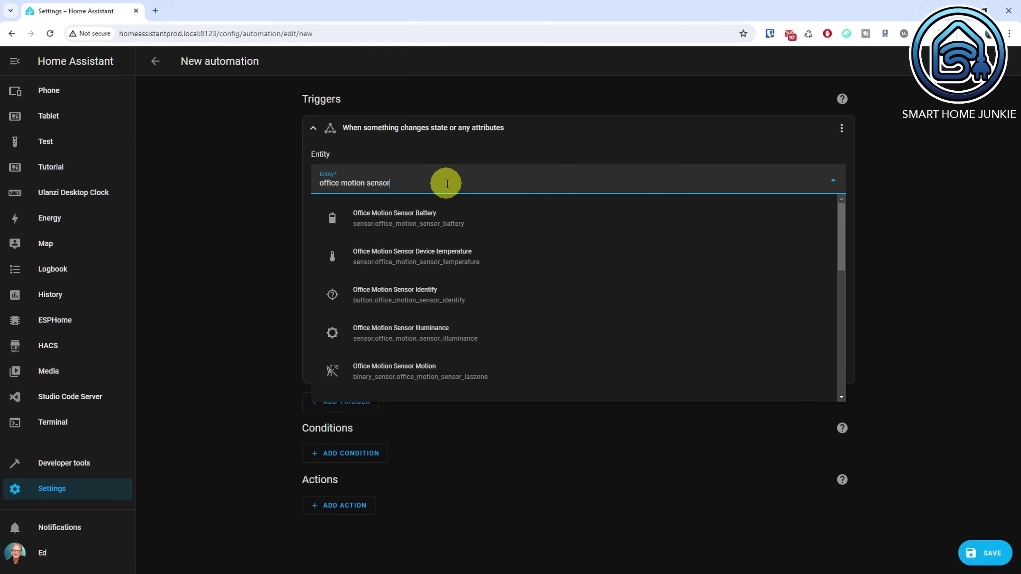
{"action": "left_click", "coordinate": [437, 376]}
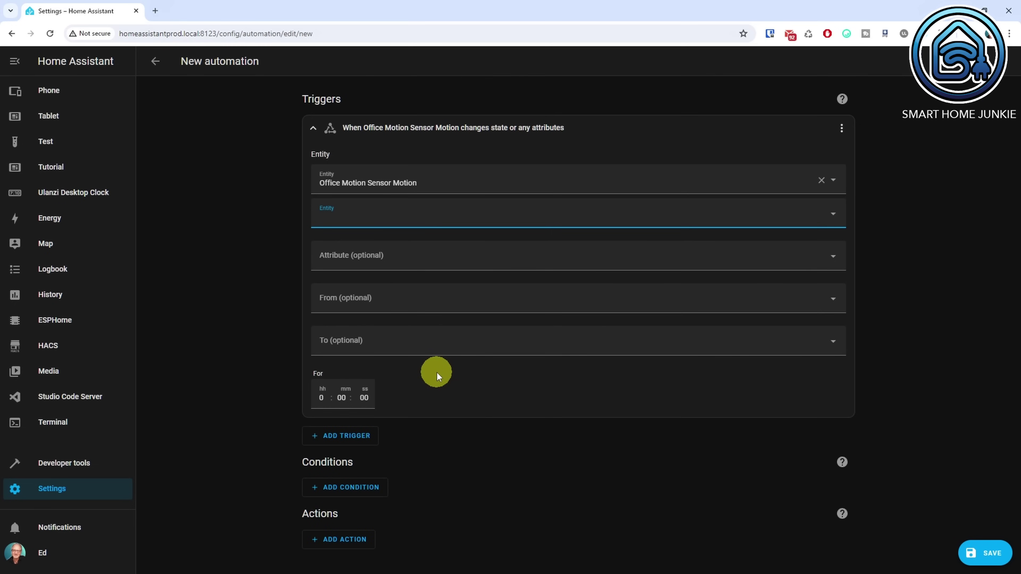
{"action": "left_click", "coordinate": [450, 341]}
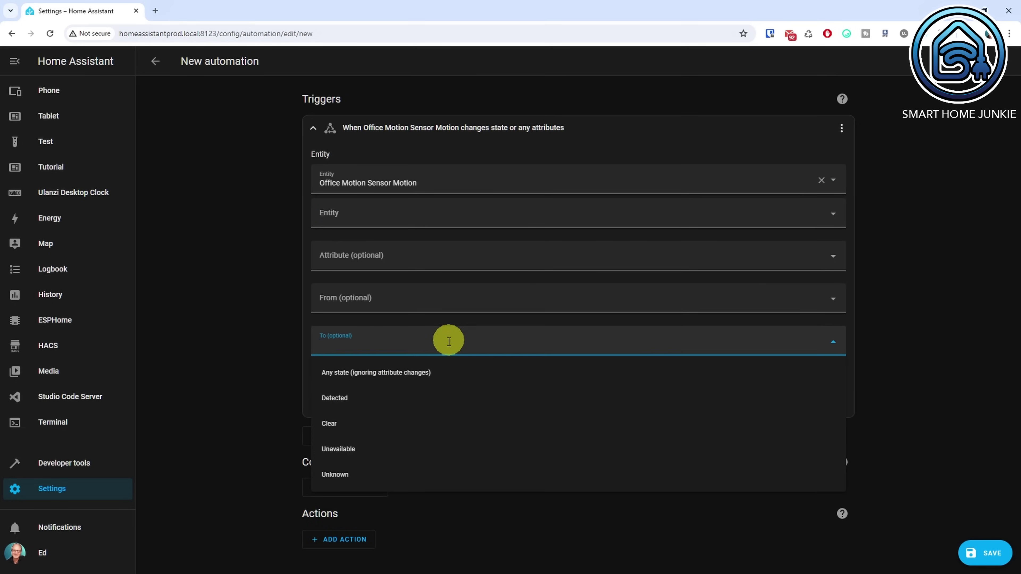
{"action": "left_click", "coordinate": [342, 403]}
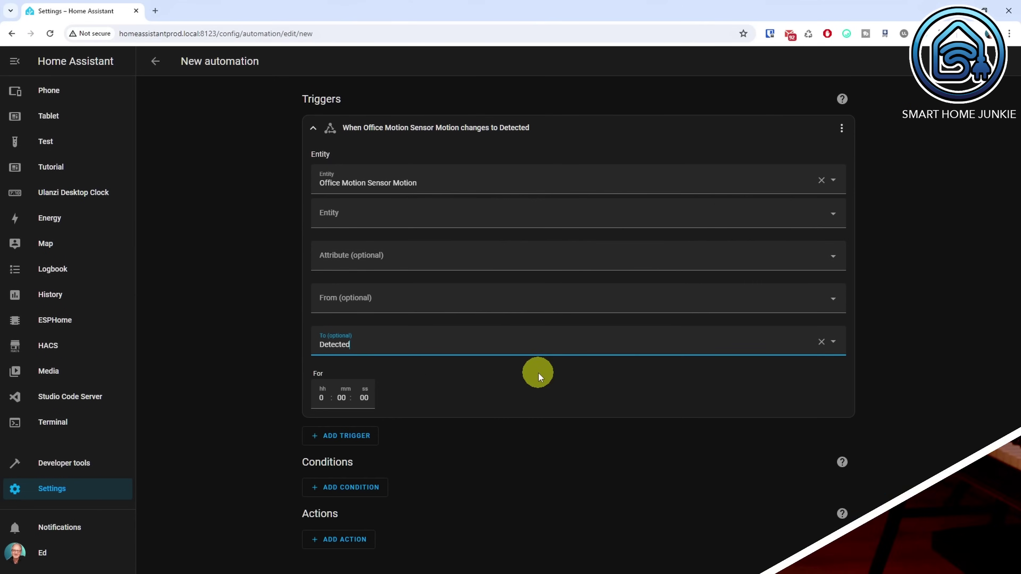
Give this trigger the ID 'Motion Detected'.
{"action": "left_click", "coordinate": [842, 133]}
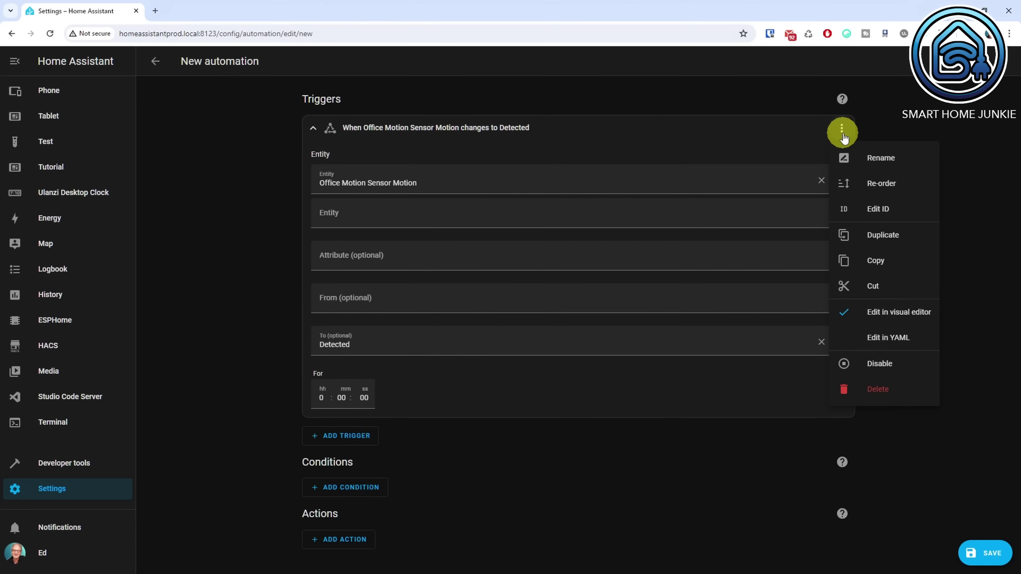
{"action": "left_click", "coordinate": [860, 207]}
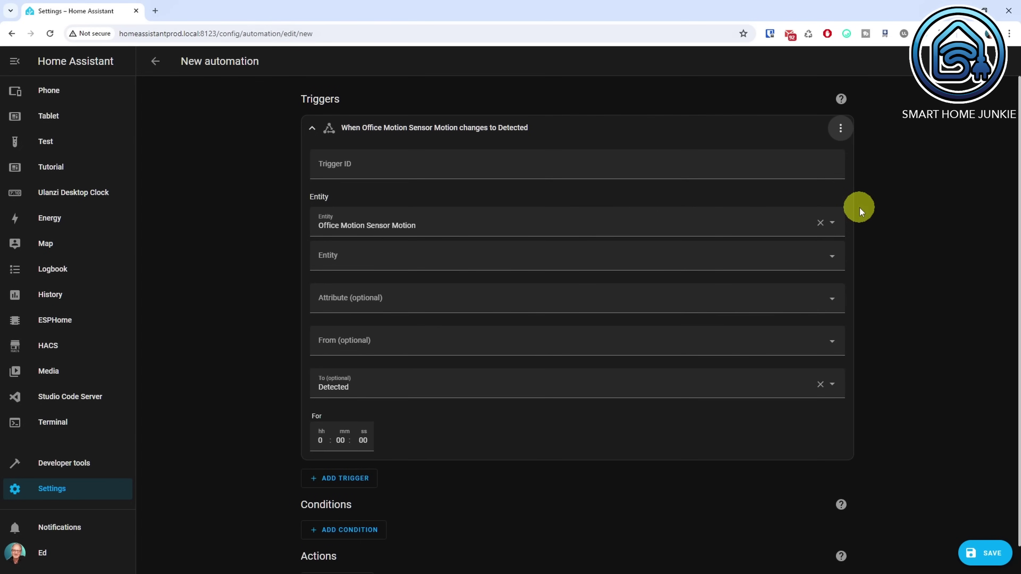
{"action": "left_click", "coordinate": [656, 171]}
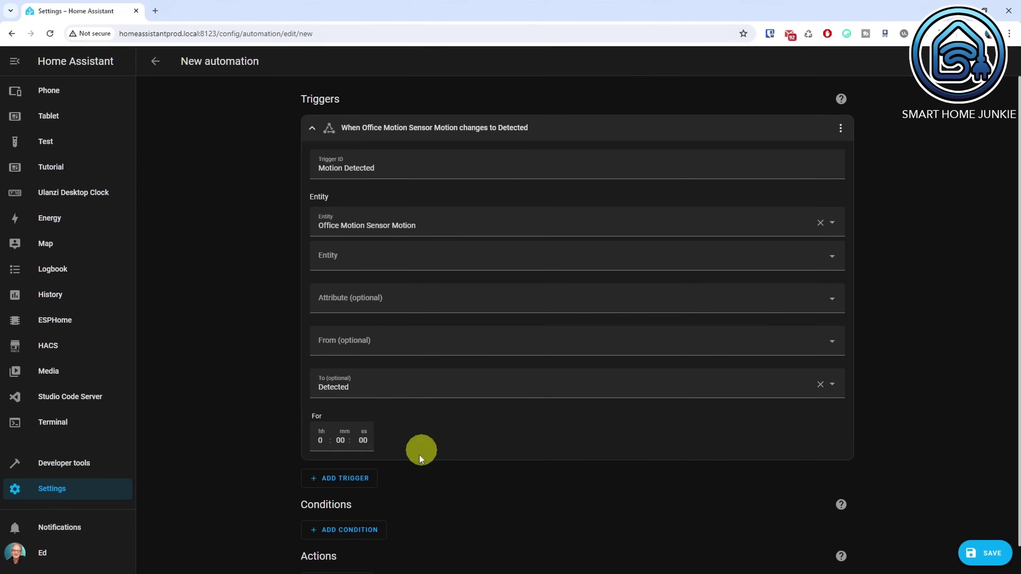
{"action": "left_click", "coordinate": [353, 483]}
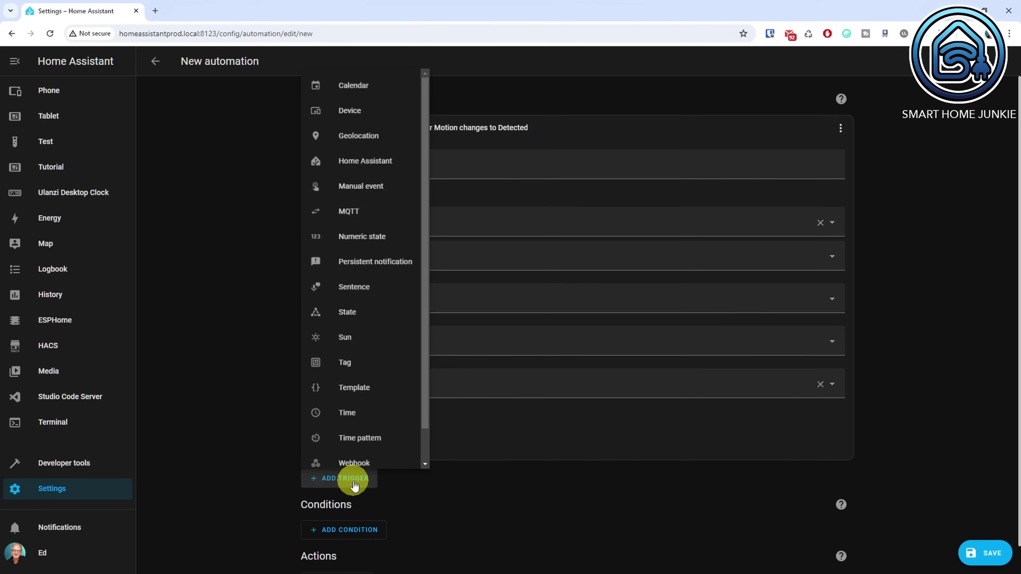
Add a second State trigger: Office Motion Sensor Motion changing to Clear for 5 minutes.
{"action": "left_click", "coordinate": [355, 313]}
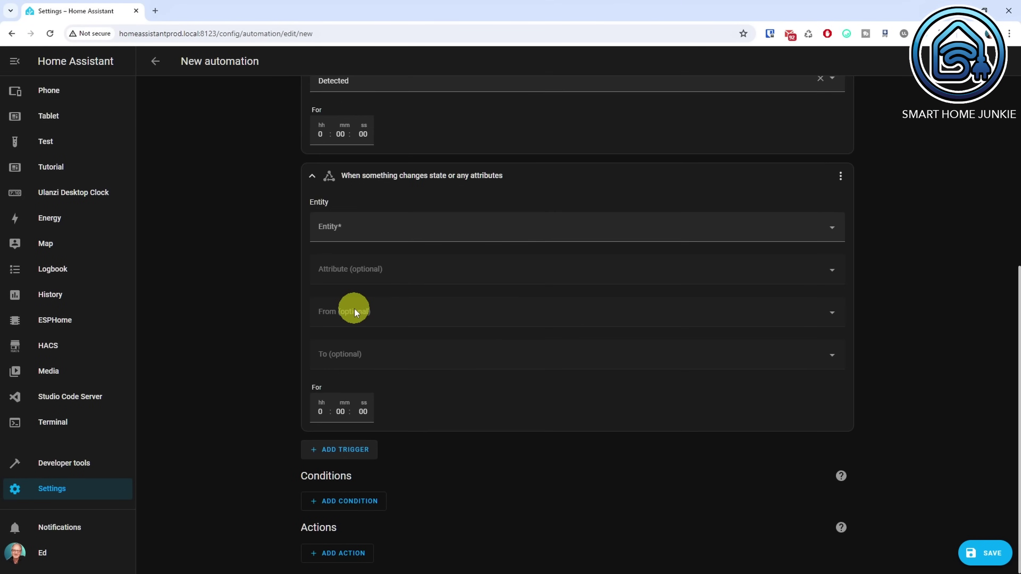
{"action": "left_click", "coordinate": [469, 229]}
{"action": "type", "text": "Office Motion S"}
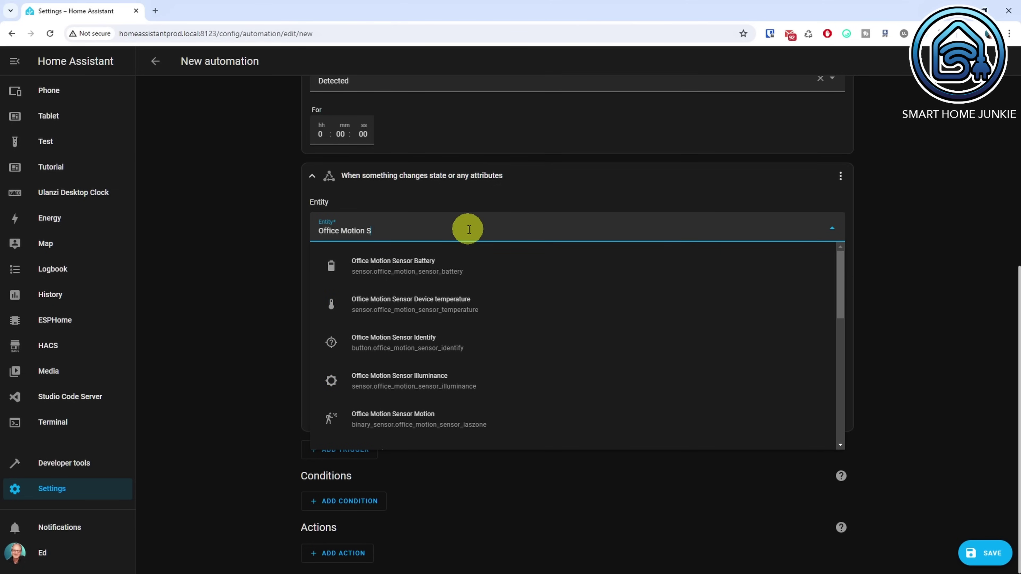
{"action": "type", "text": "ensor"}
{"action": "left_click", "coordinate": [438, 424]}
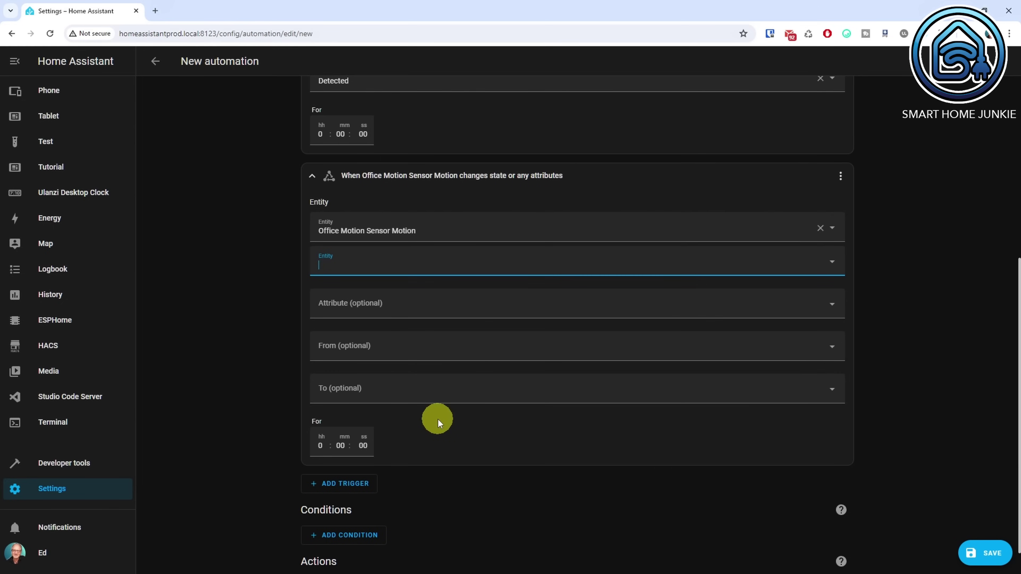
{"action": "left_click", "coordinate": [439, 392]}
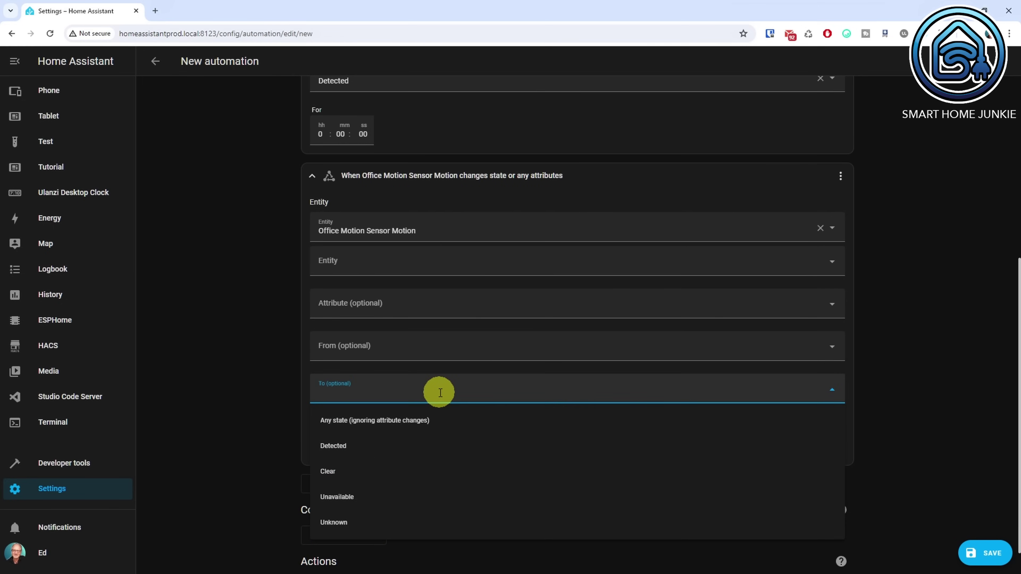
{"action": "left_click", "coordinate": [360, 473]}
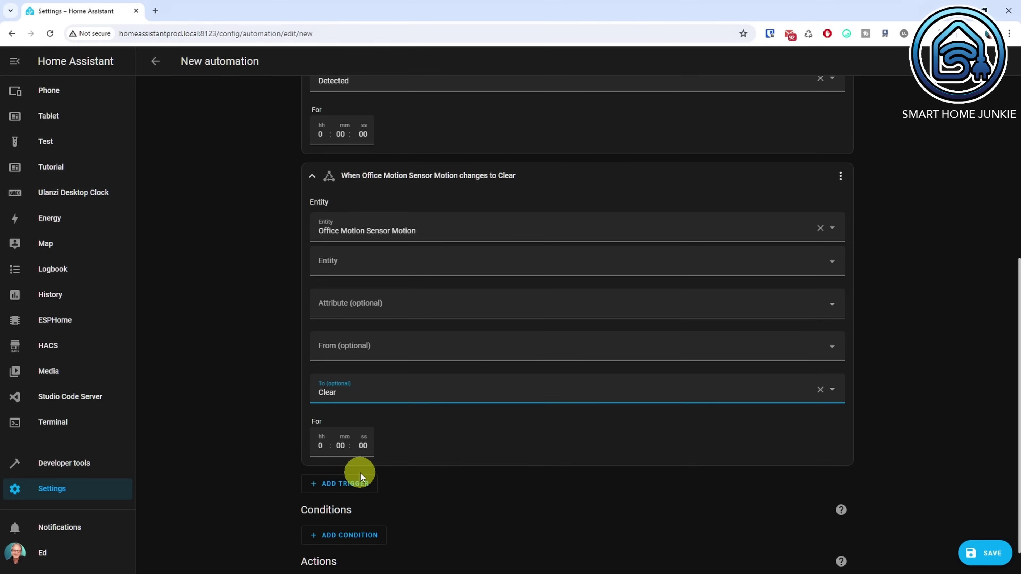
{"action": "left_click", "coordinate": [344, 443]}
{"action": "type", "text": "5"}
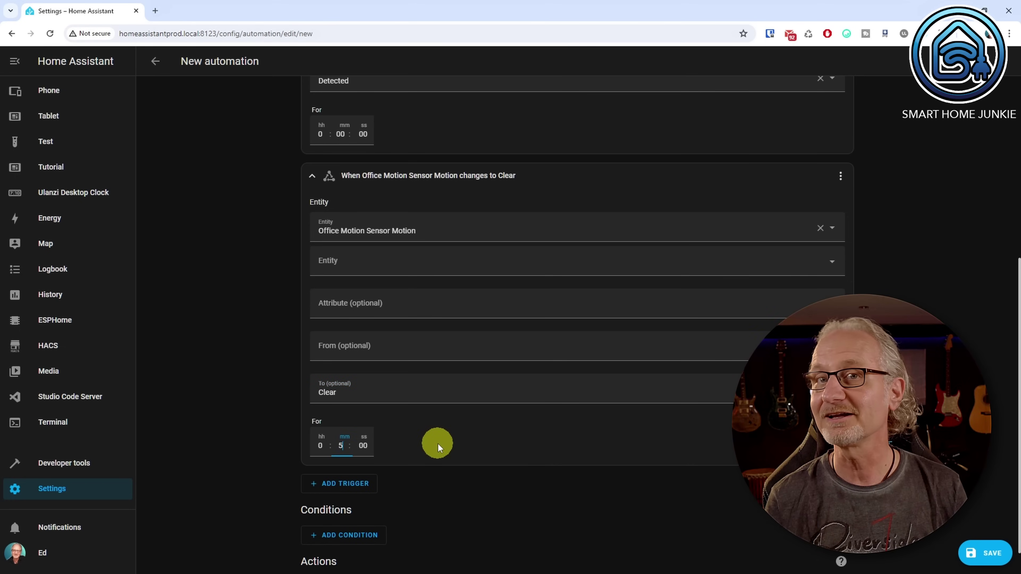
{"action": "key", "text": "Tab"}
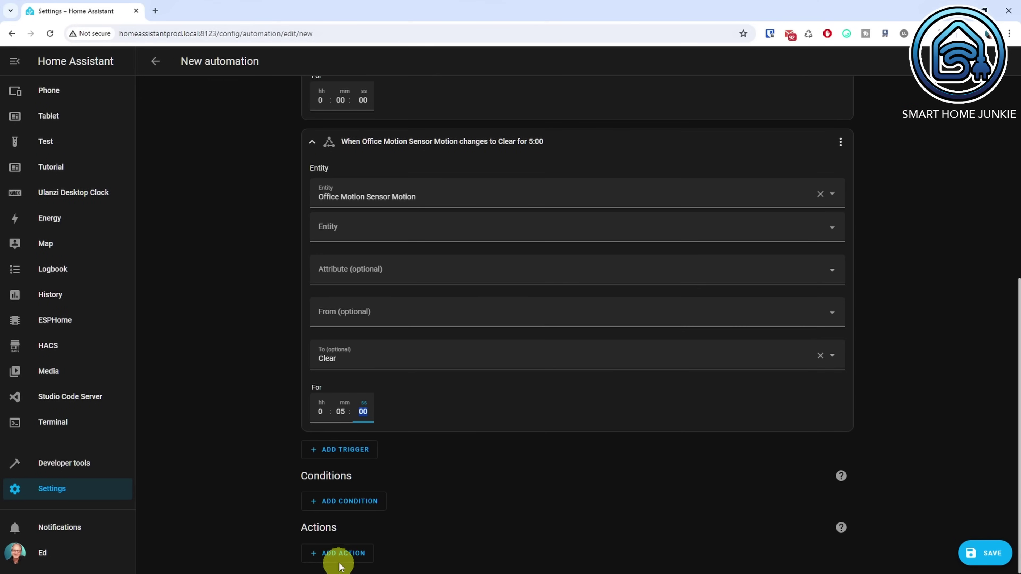
Add an if-then action conditioned on being triggered by Motion Detected.
{"action": "left_click", "coordinate": [345, 554]}
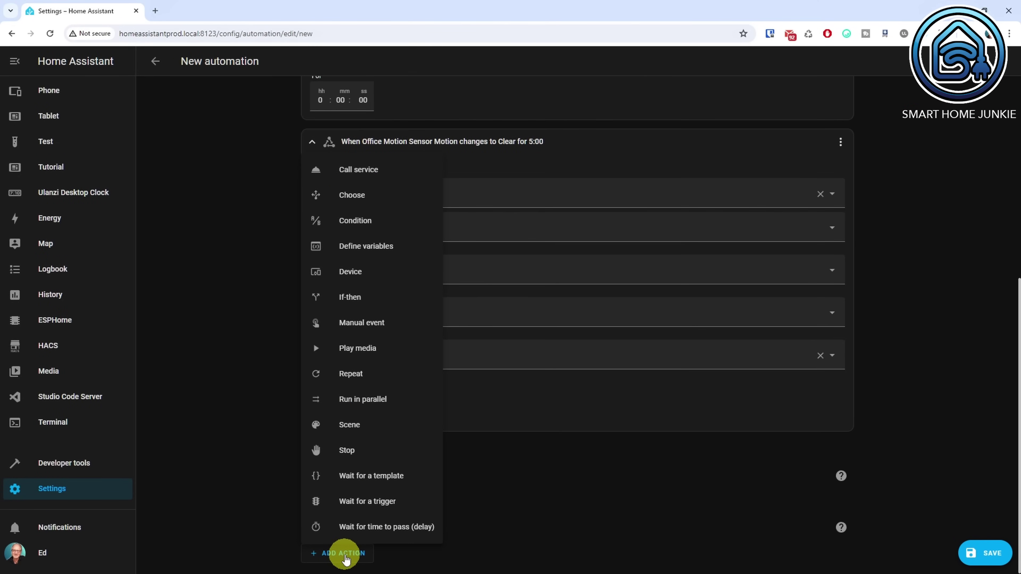
{"action": "left_click", "coordinate": [356, 297]}
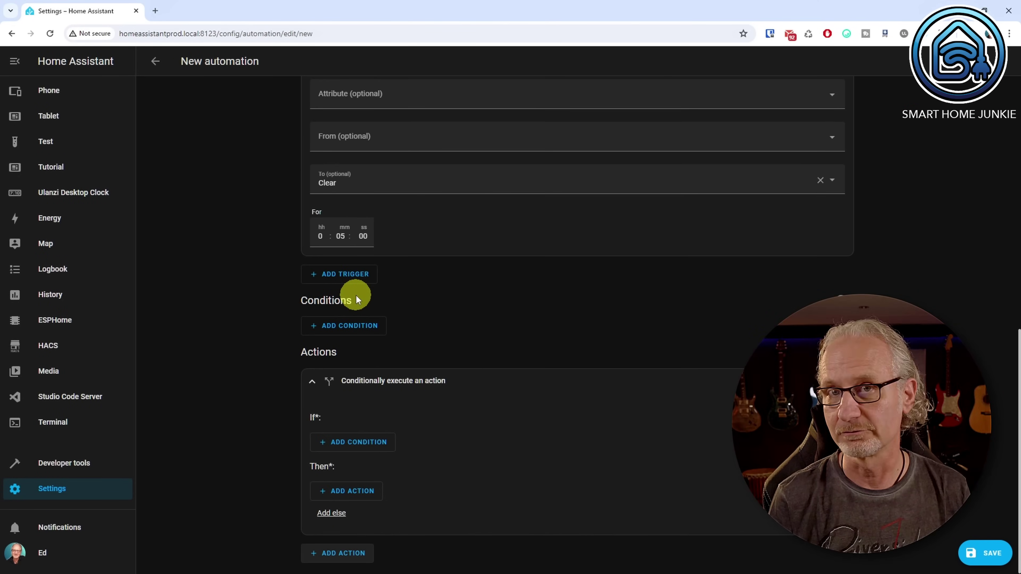
{"action": "left_click", "coordinate": [378, 447]}
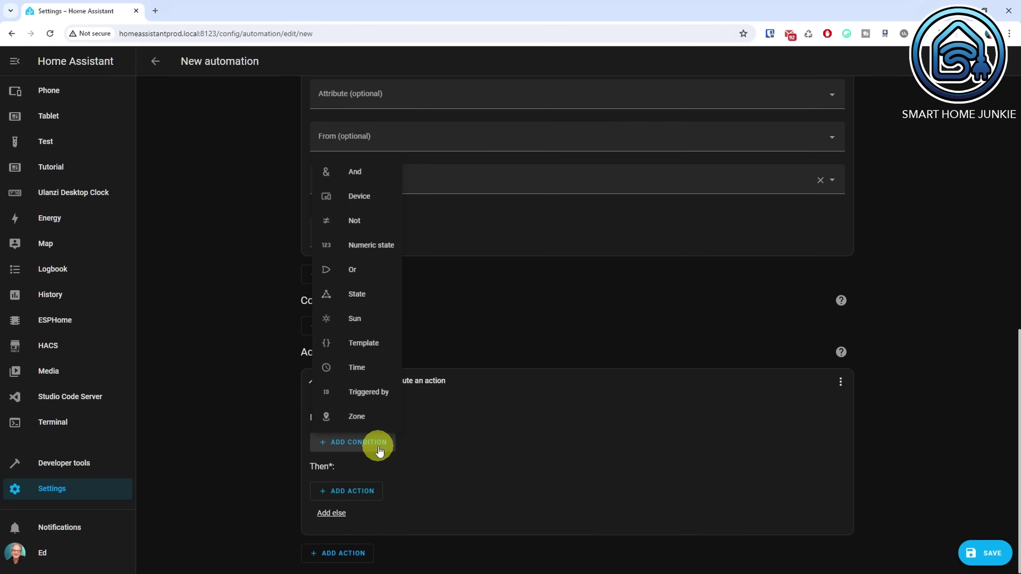
{"action": "left_click", "coordinate": [386, 392]}
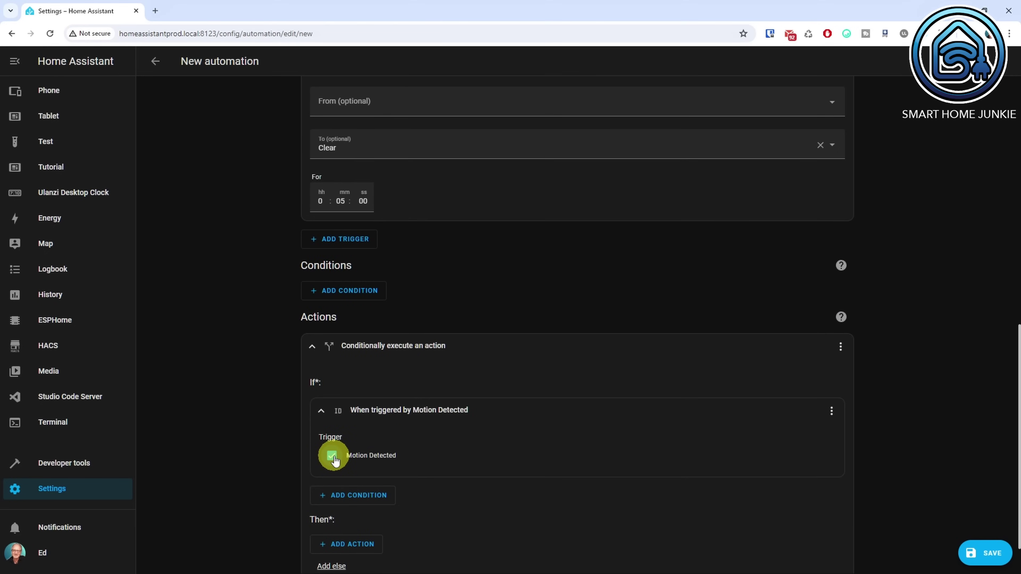
In the Then branch, call Light: Turn on targeting the Office light.
{"action": "left_click", "coordinate": [372, 547]}
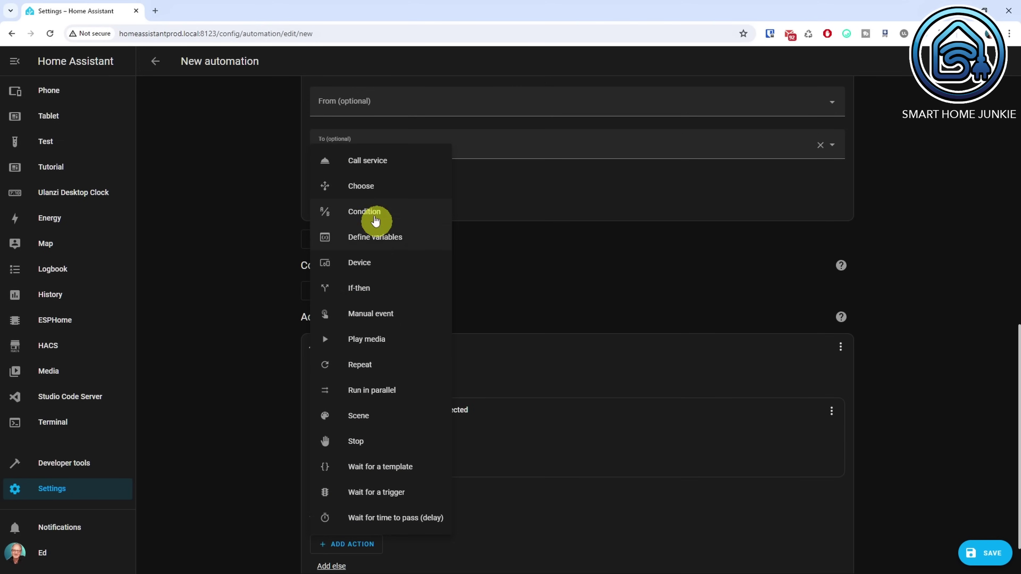
{"action": "left_click", "coordinate": [385, 159]}
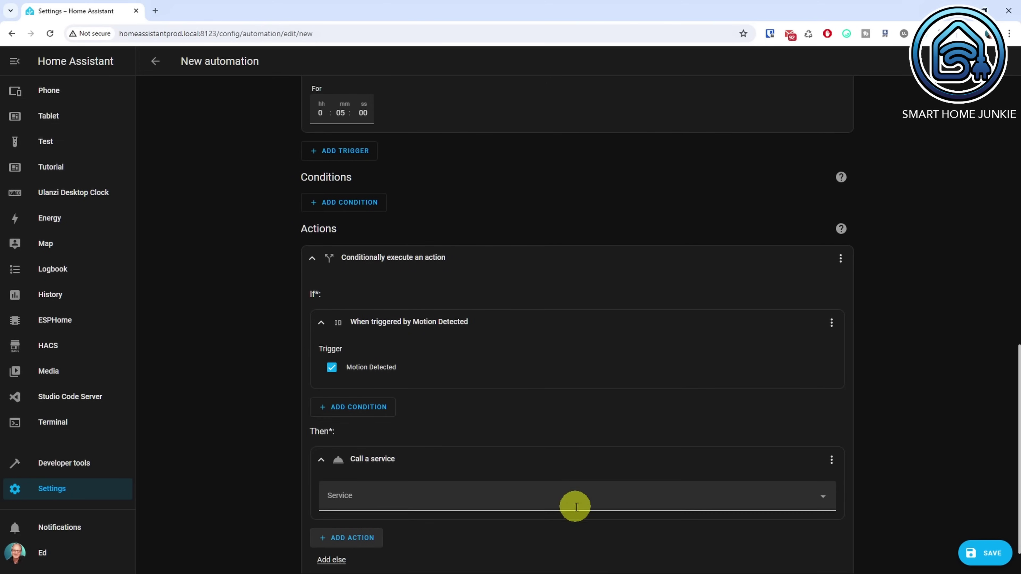
{"action": "left_click", "coordinate": [572, 498]}
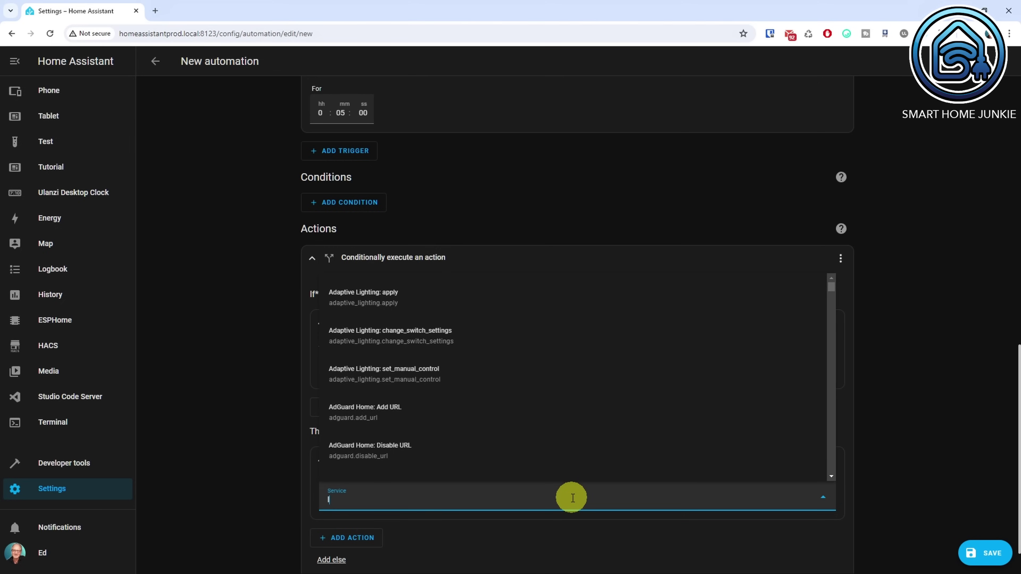
{"action": "type", "text": "light.turn"}
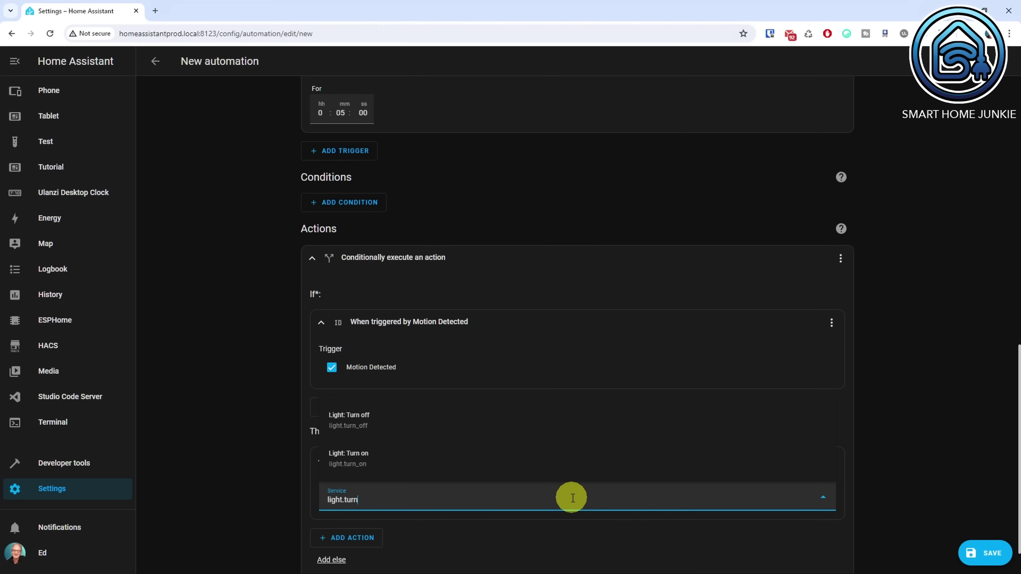
{"action": "left_click", "coordinate": [499, 466]}
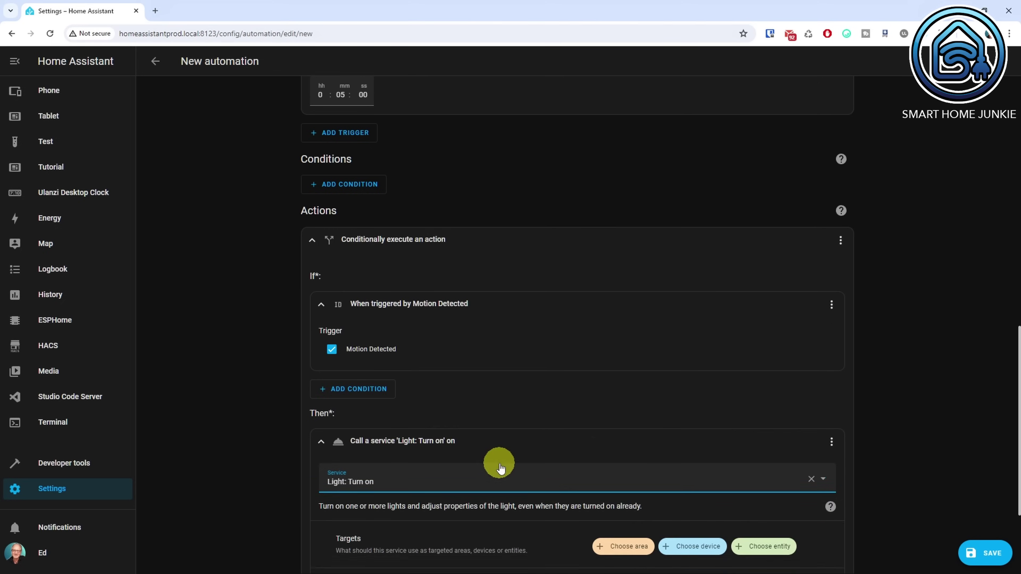
{"action": "left_click", "coordinate": [785, 397]}
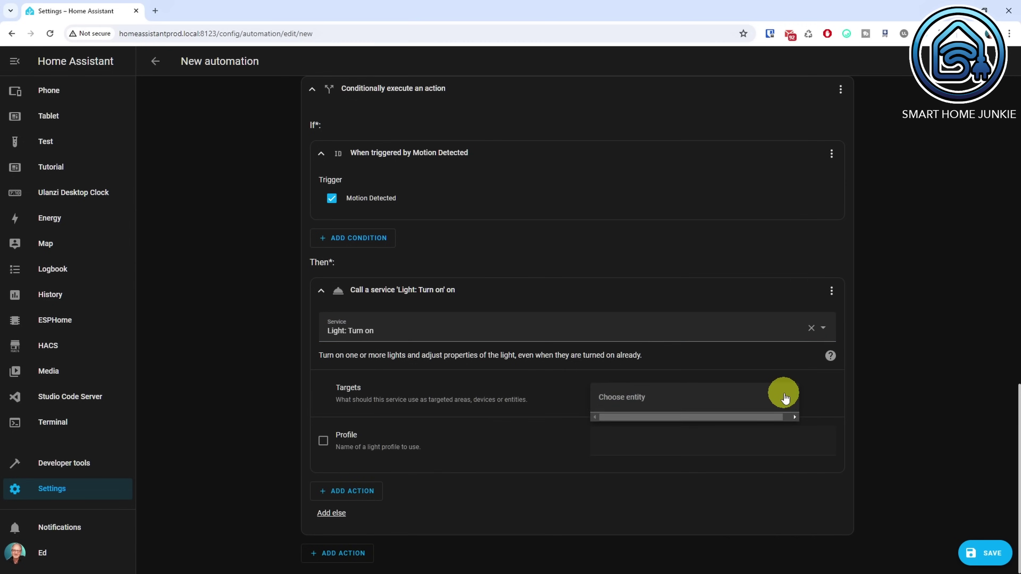
{"action": "type", "text": "Of"}
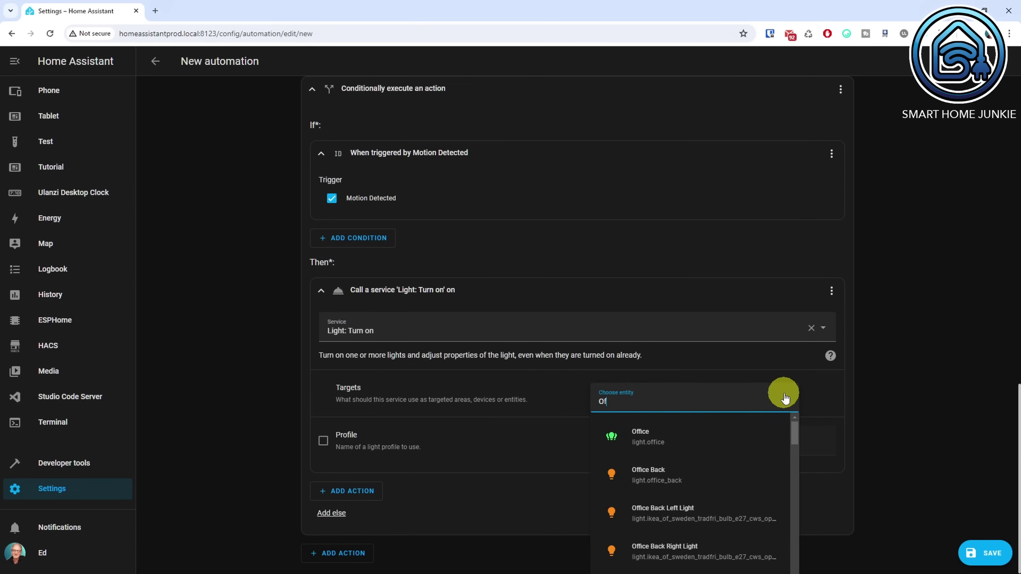
{"action": "type", "text": "fice"}
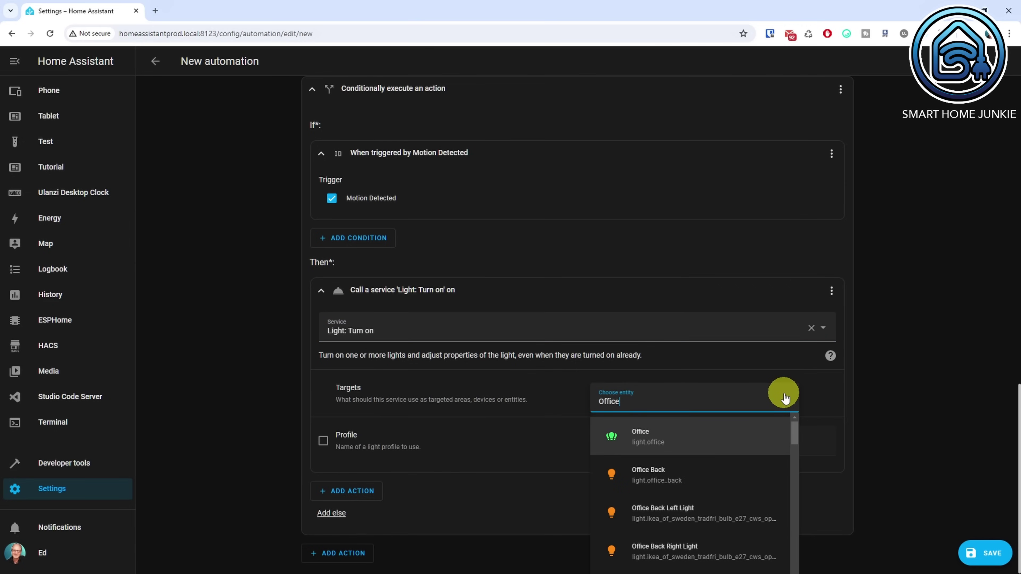
{"action": "left_click", "coordinate": [759, 440]}
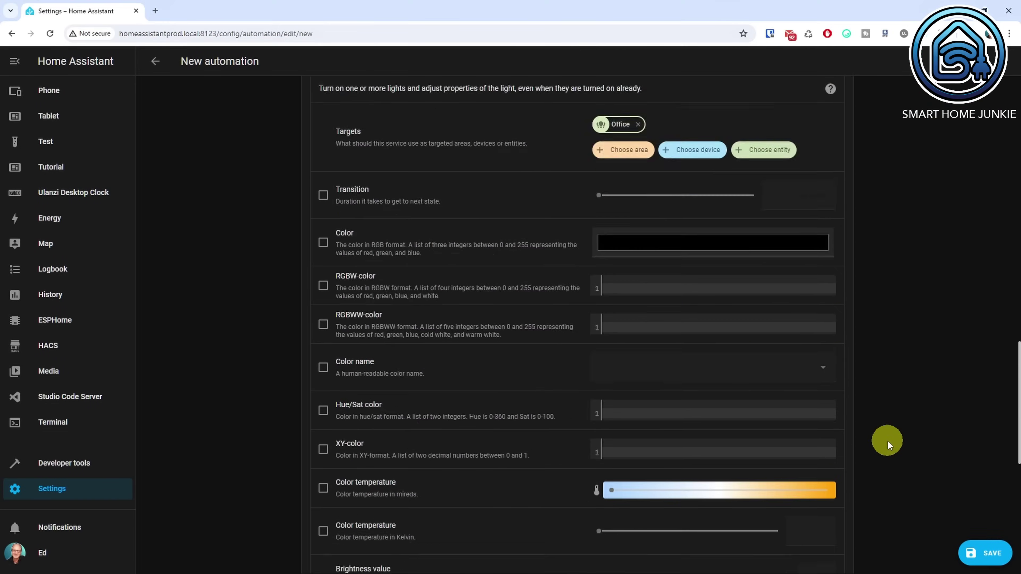
Add an Else branch that calls the Light: Turn off service.
{"action": "scroll", "coordinate": [887, 441], "scroll_direction": "down", "scroll_amount": 10}
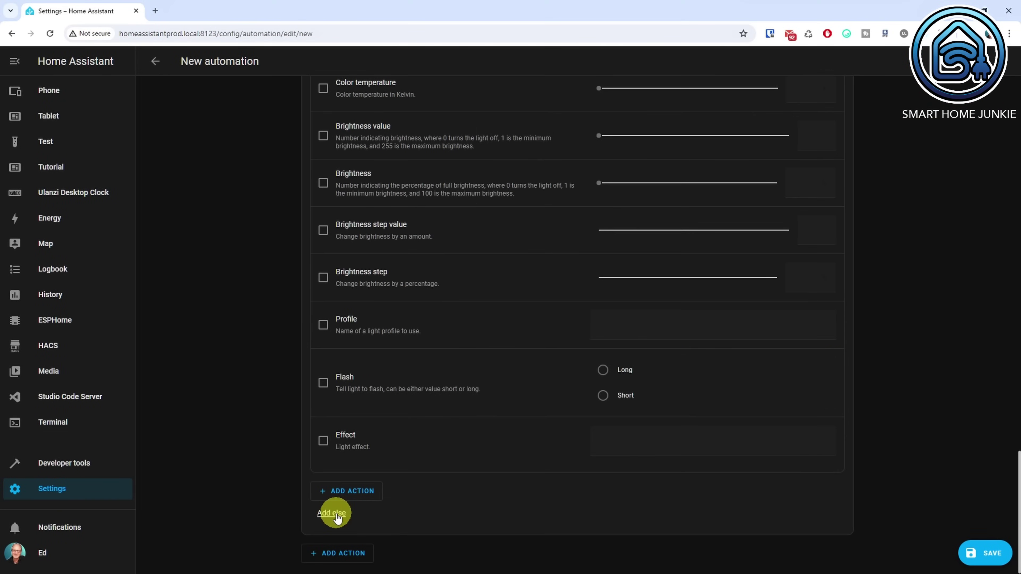
{"action": "left_click", "coordinate": [332, 513]}
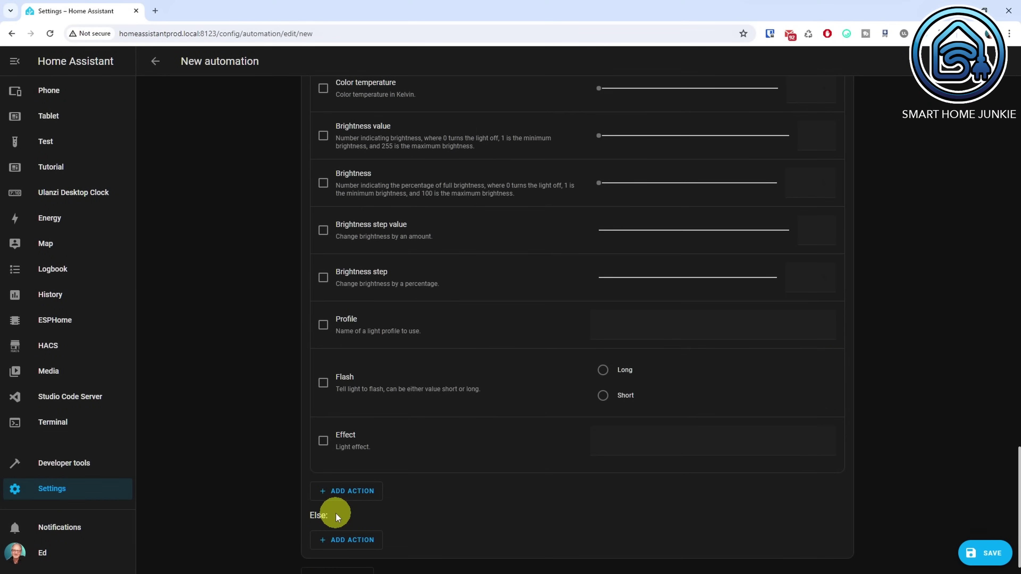
{"action": "left_click", "coordinate": [349, 544]}
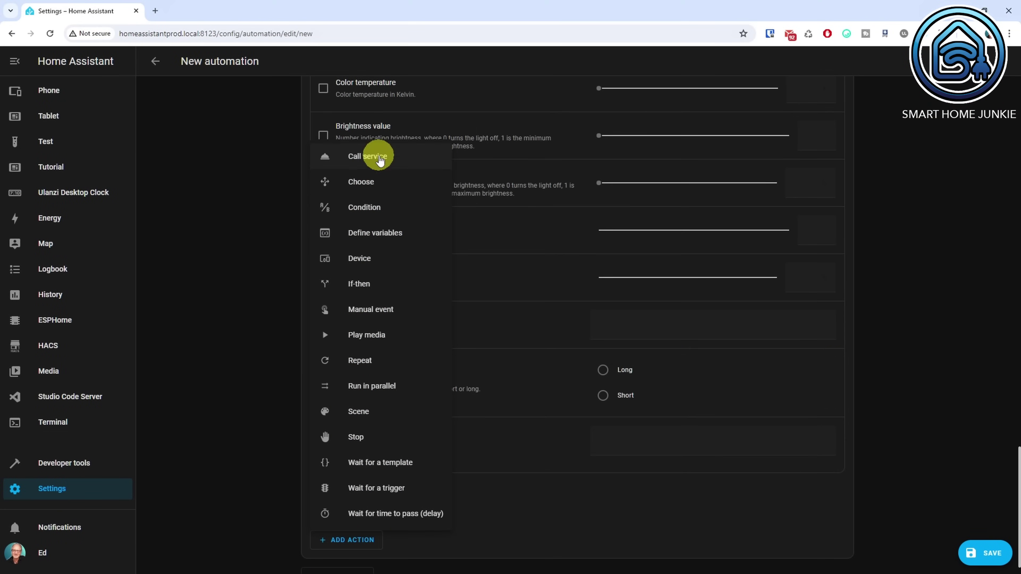
{"action": "left_click", "coordinate": [379, 155]}
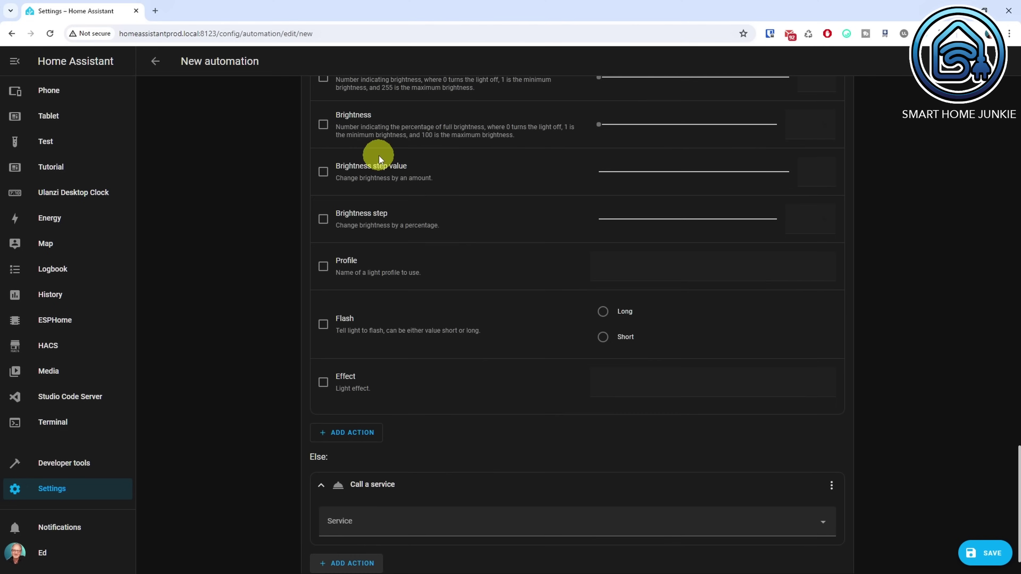
{"action": "left_click", "coordinate": [676, 527]}
{"action": "type", "text": "light.turn_off"}
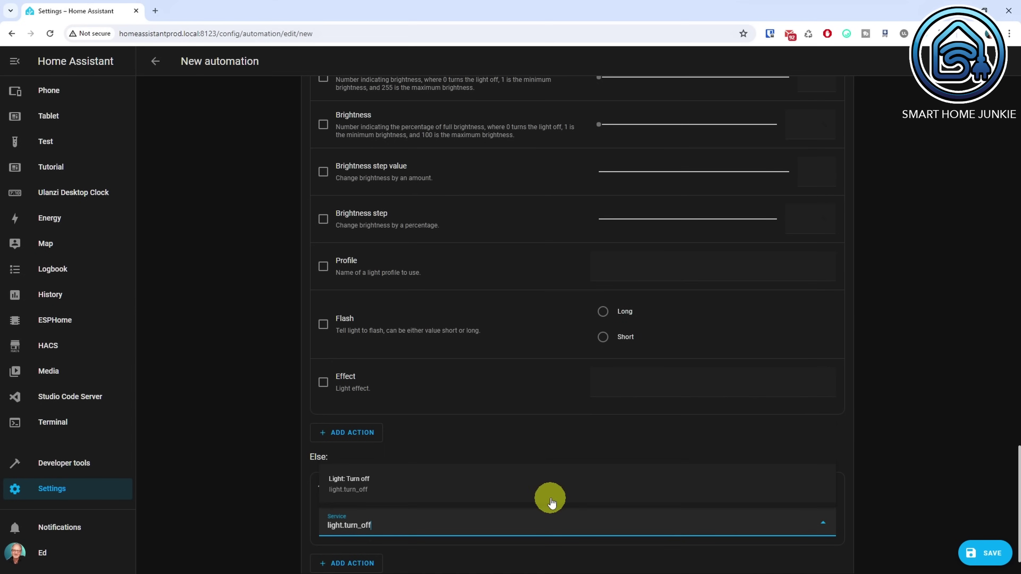
{"action": "left_click", "coordinate": [551, 499]}
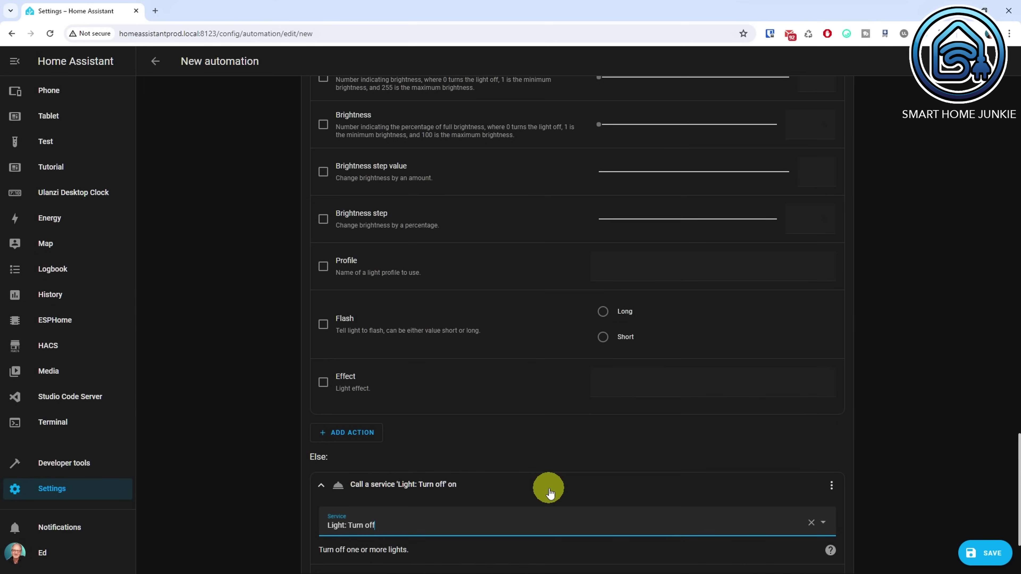
Target the Office light in the Else action and save the automation.
{"action": "scroll", "coordinate": [550, 493], "scroll_direction": "down", "scroll_amount": 3}
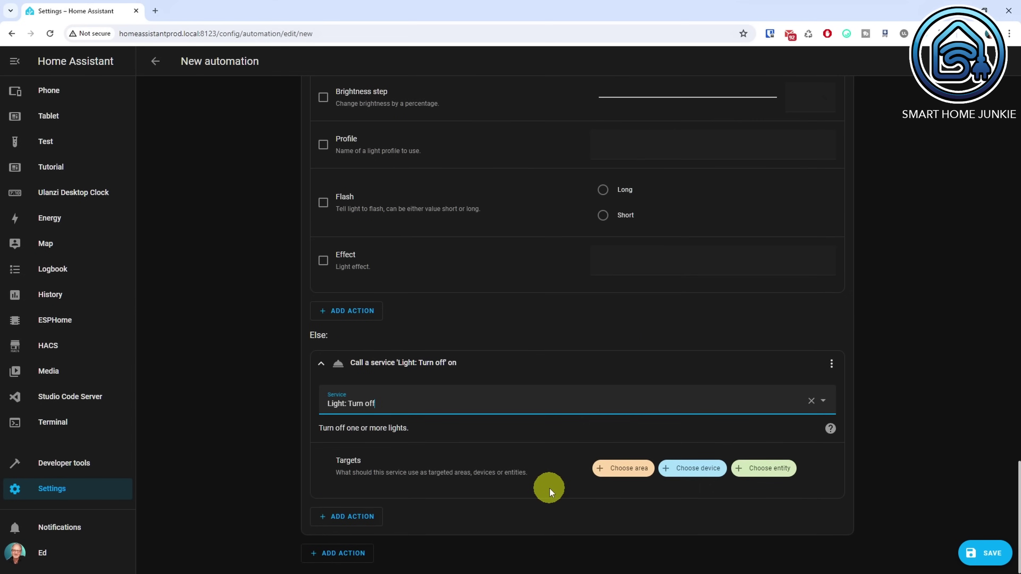
{"action": "left_click", "coordinate": [780, 475]}
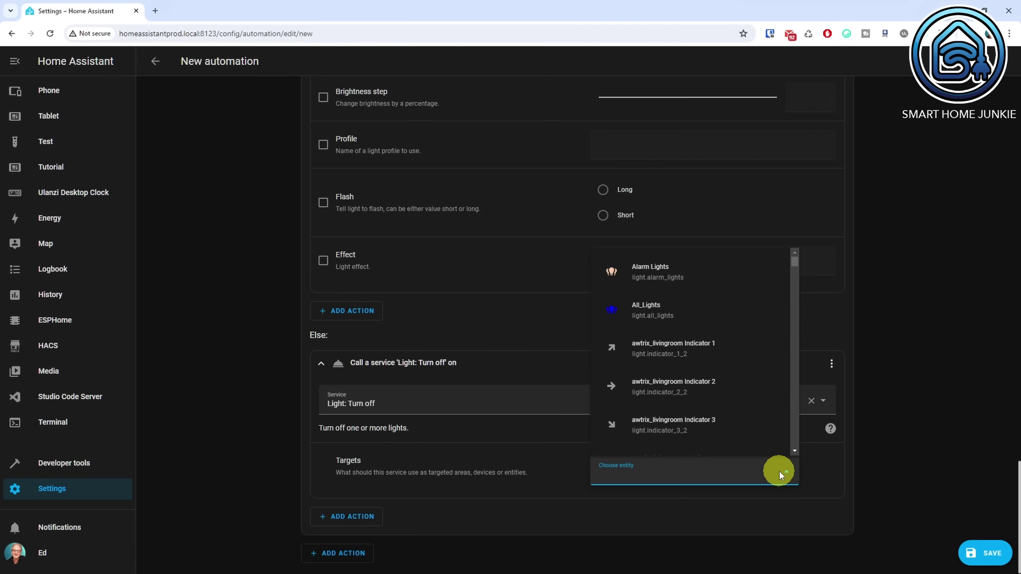
{"action": "type", "text": "offi"}
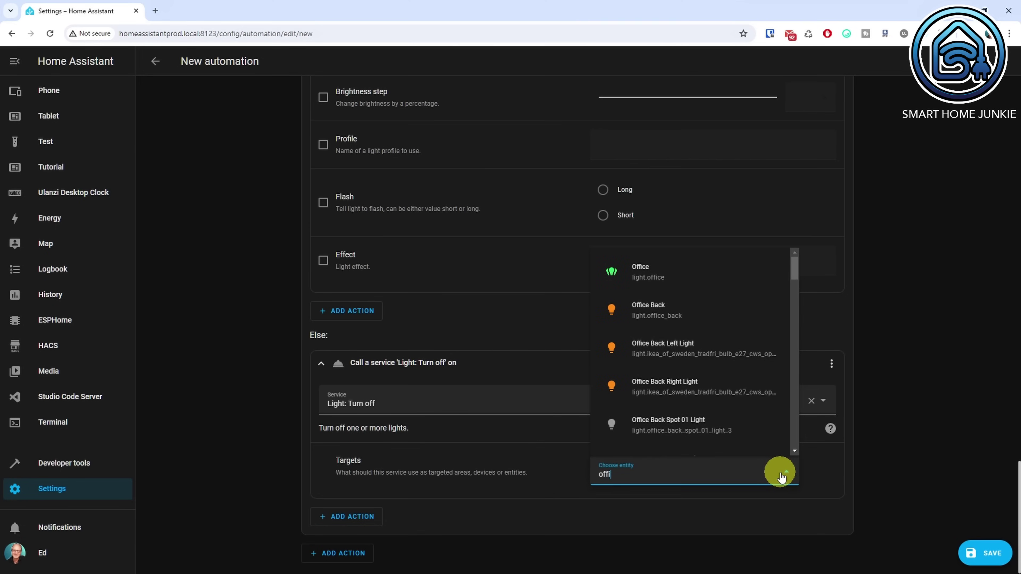
{"action": "type", "text": "ce"}
{"action": "left_click", "coordinate": [664, 269]}
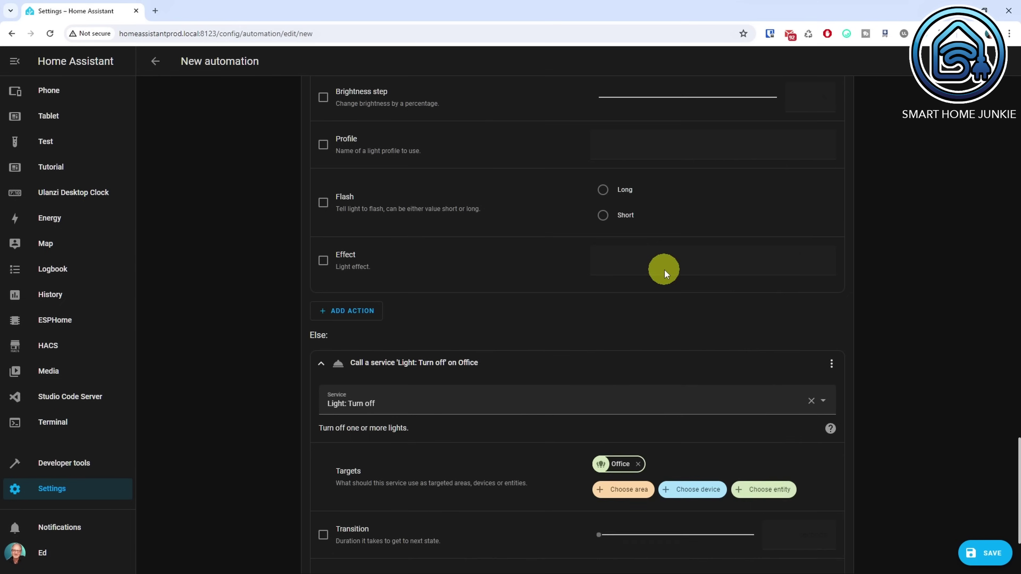
{"action": "scroll", "coordinate": [675, 282], "scroll_direction": "down", "scroll_amount": 3}
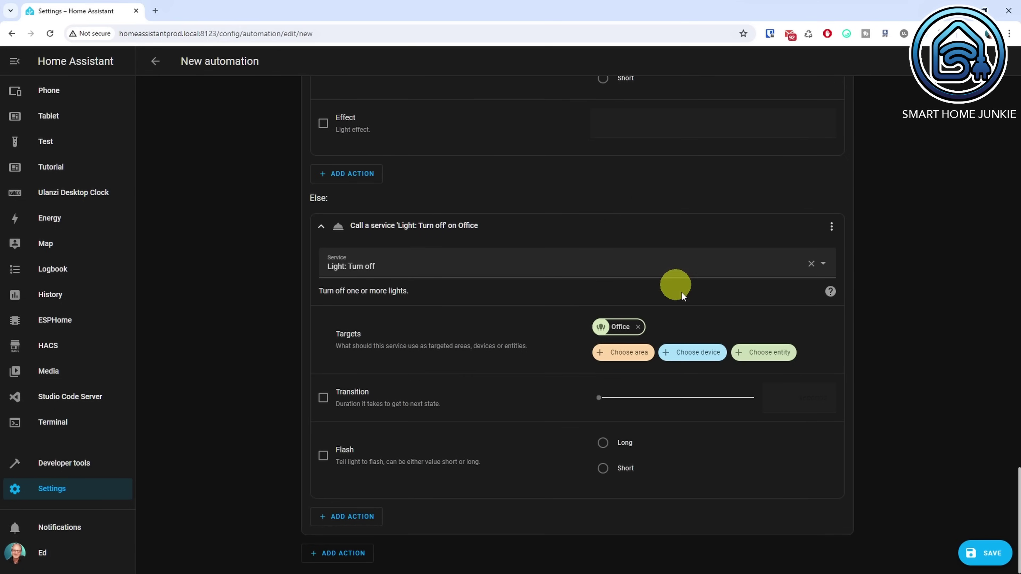
{"action": "left_click", "coordinate": [989, 560]}
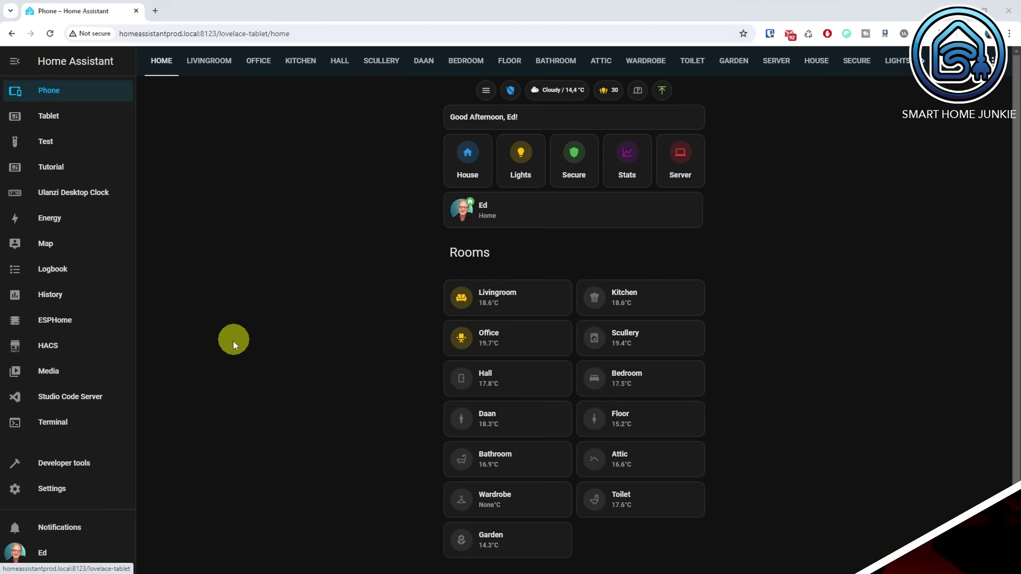
From Settings > Automations & scenes, start creating a new automation.
{"action": "left_click", "coordinate": [59, 491]}
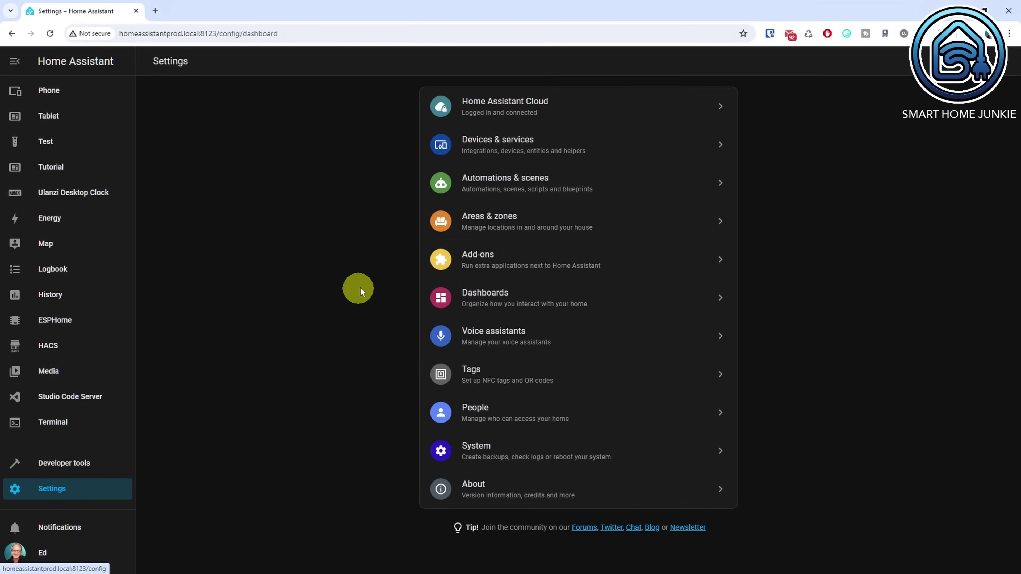
{"action": "left_click", "coordinate": [501, 195]}
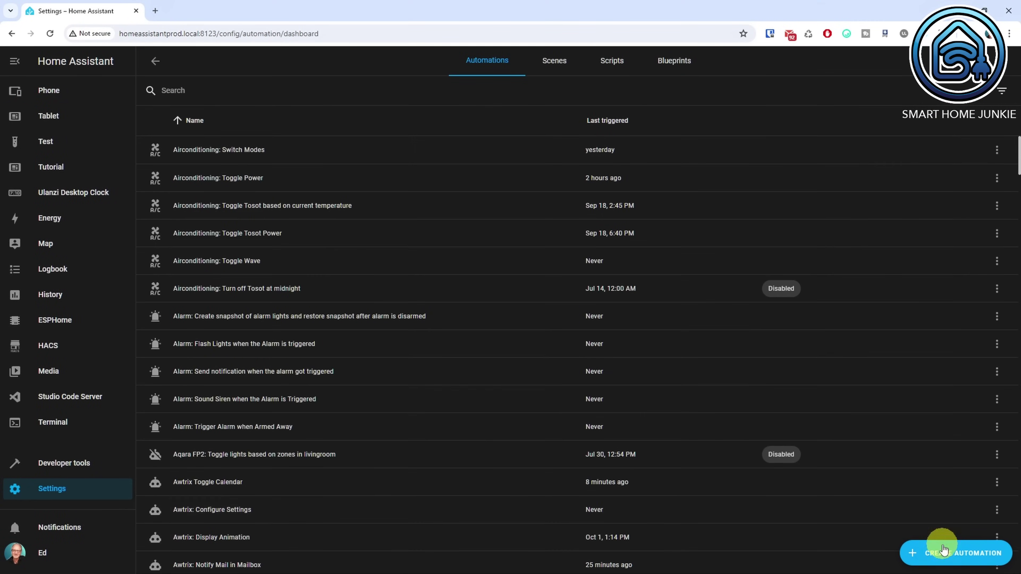
{"action": "left_click", "coordinate": [953, 562]}
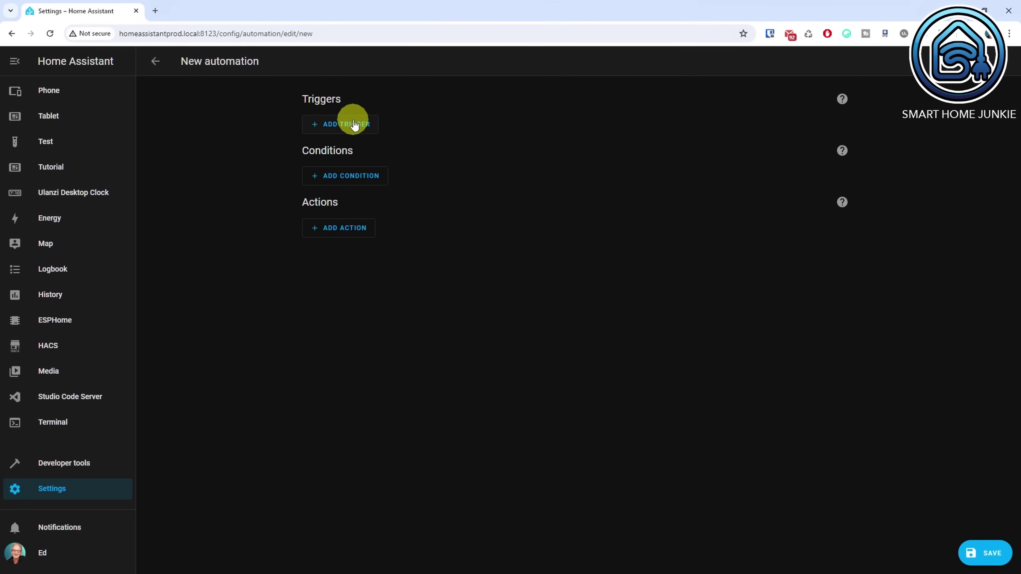
Add a Sun trigger firing at sunrise and add an ID field to it.
{"action": "left_click", "coordinate": [353, 128]}
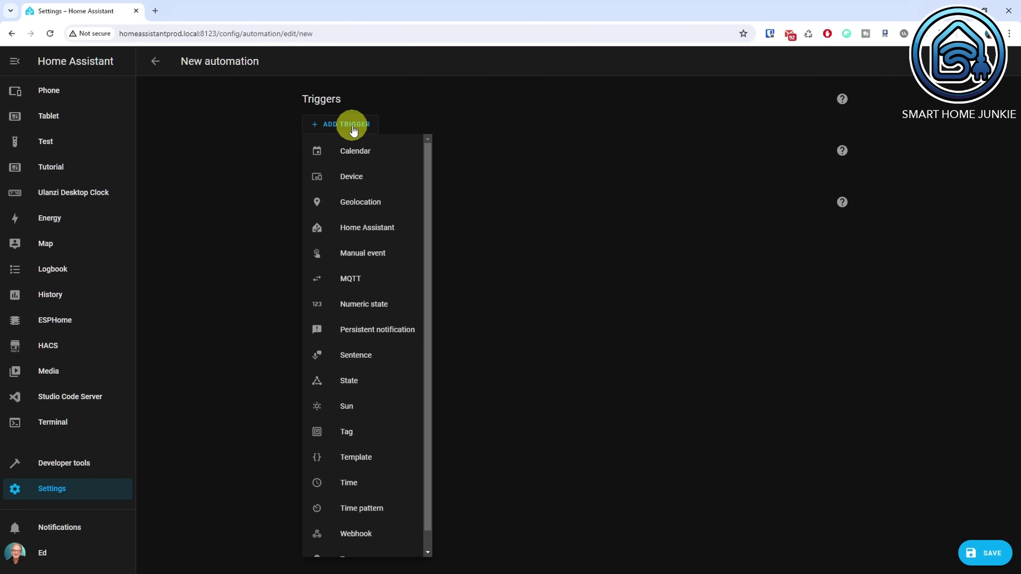
{"action": "left_click", "coordinate": [353, 407]}
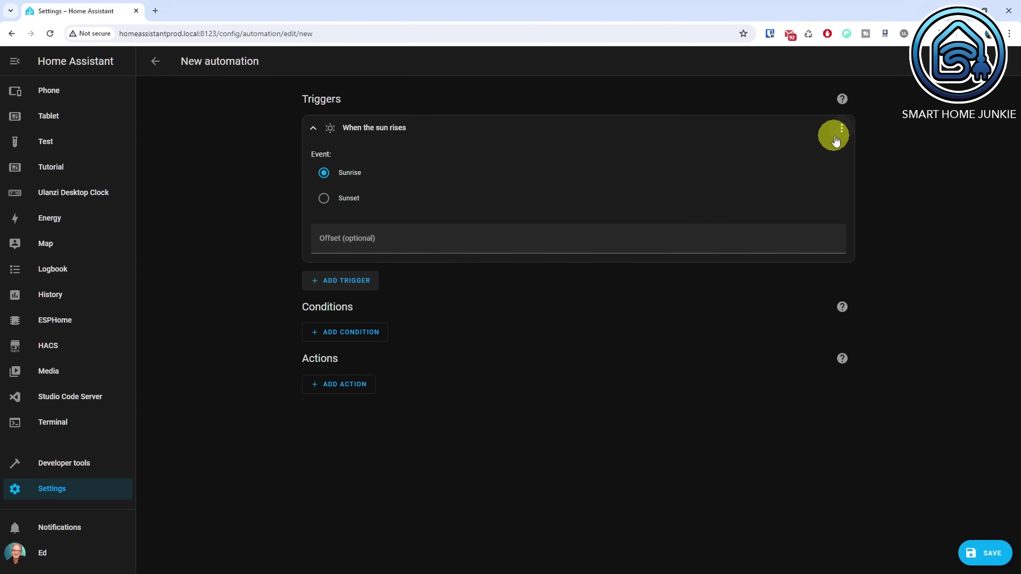
{"action": "left_click", "coordinate": [841, 128]}
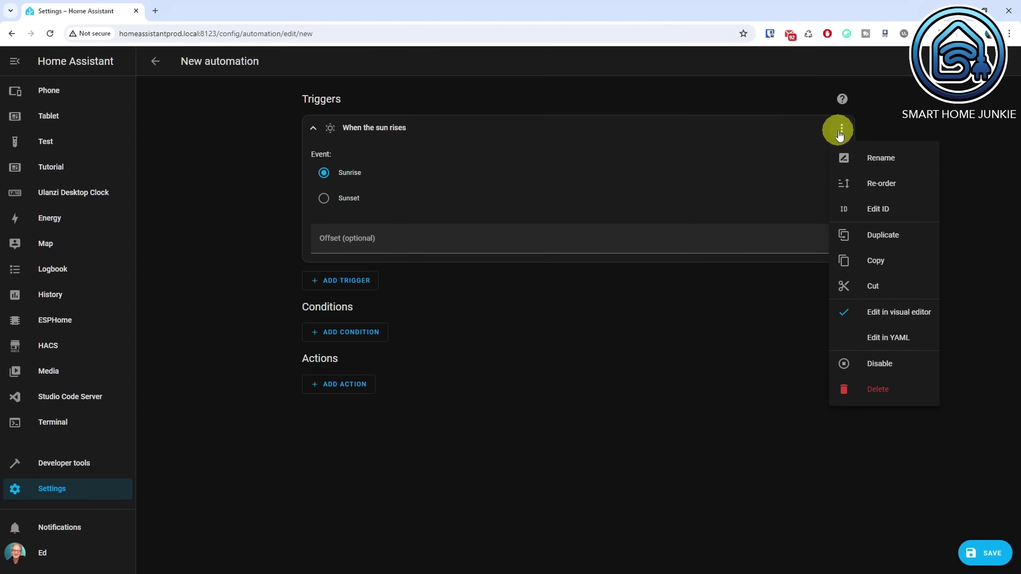
{"action": "left_click", "coordinate": [870, 212]}
{"action": "left_click", "coordinate": [773, 165]}
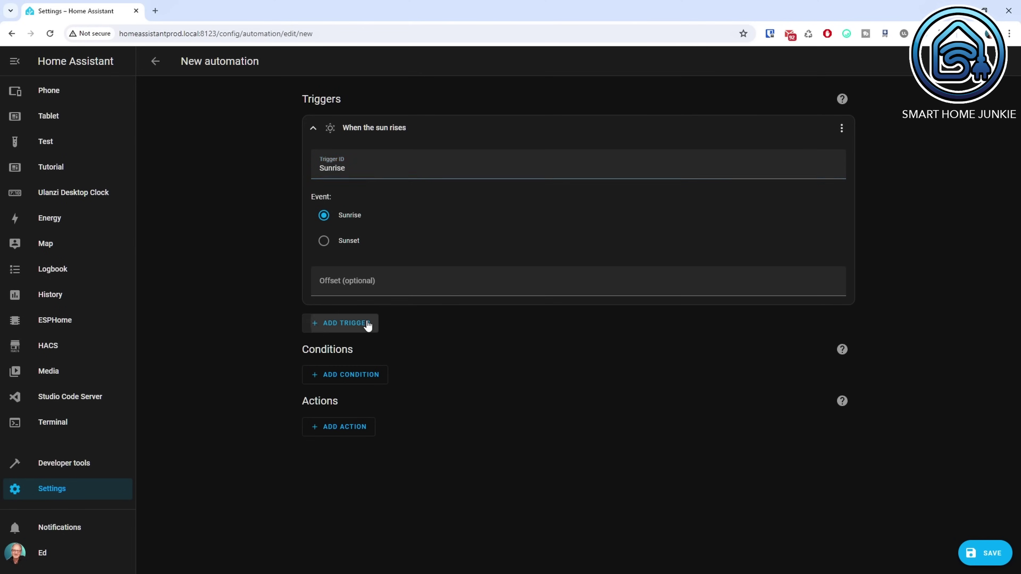
Add a second Sun trigger firing at Sunset with a 00:30:00 offset.
{"action": "left_click", "coordinate": [368, 325]}
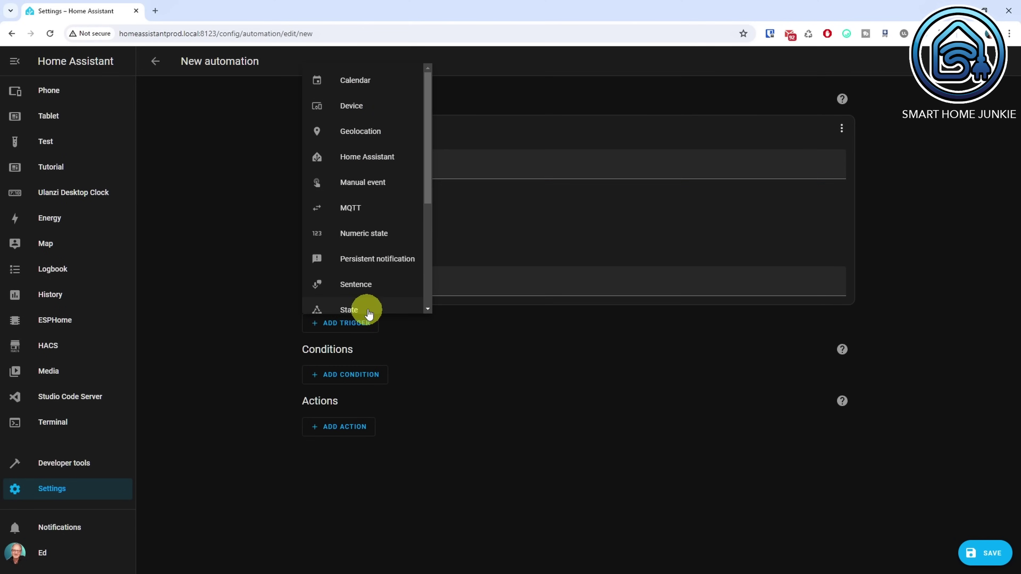
{"action": "scroll", "coordinate": [379, 306], "scroll_direction": "down", "scroll_amount": 1}
{"action": "left_click", "coordinate": [364, 288]}
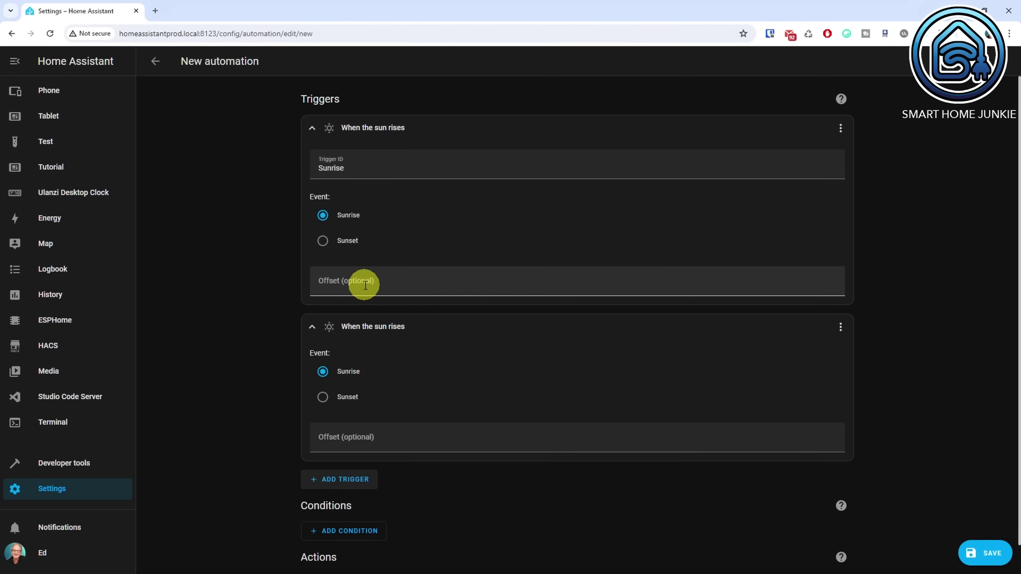
{"action": "left_click", "coordinate": [323, 397]}
{"action": "left_click", "coordinate": [382, 428]}
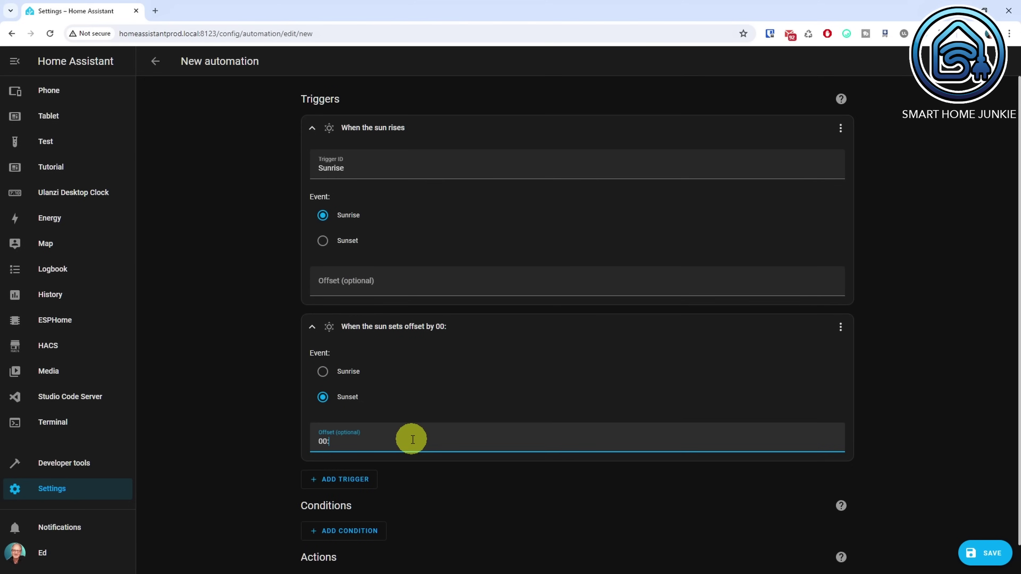
{"action": "type", "text": "00:30:00"}
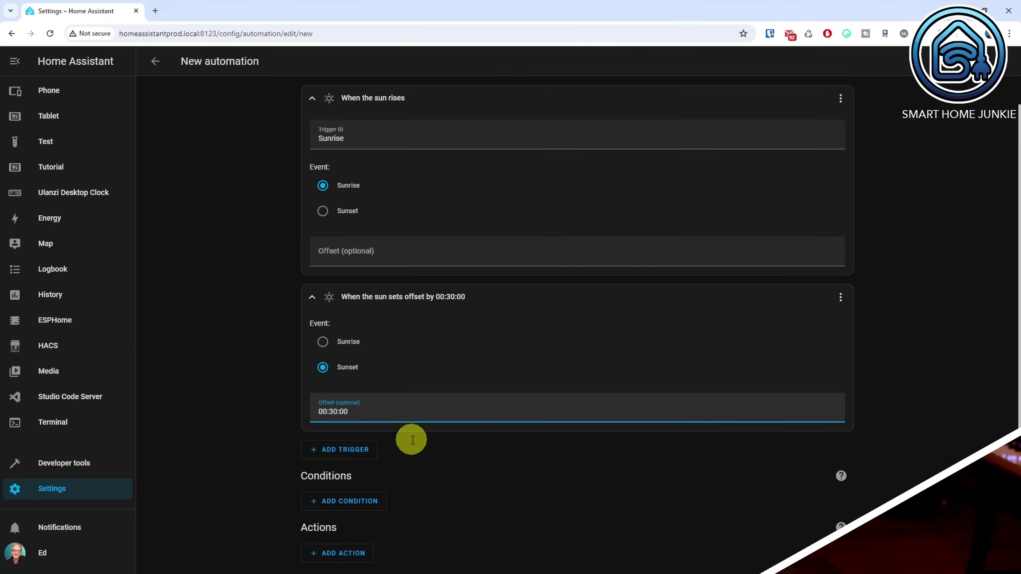
Add an if-then action with a Triggered by condition ticked for Sunrise.
{"action": "left_click", "coordinate": [354, 557]}
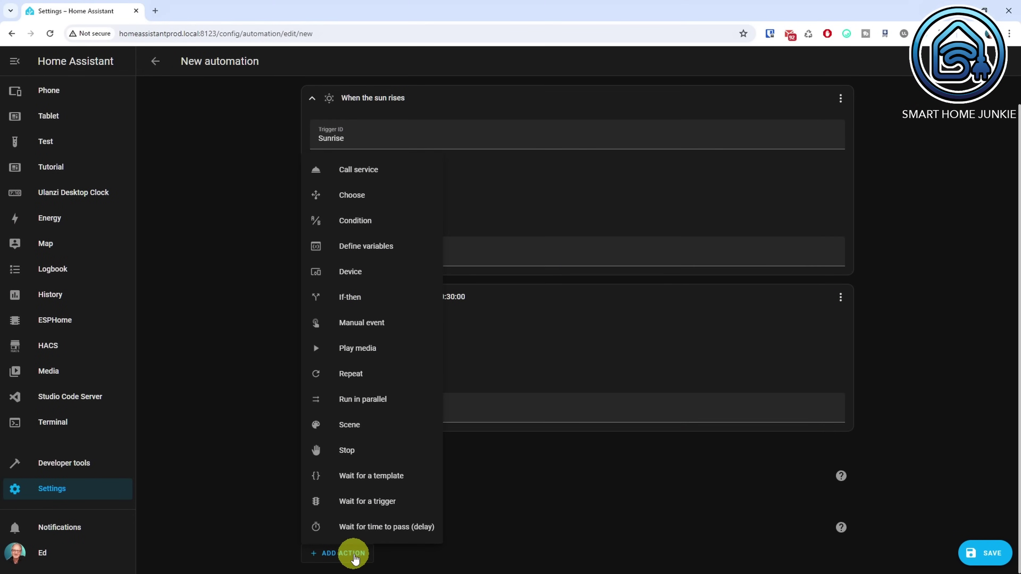
{"action": "left_click", "coordinate": [350, 298]}
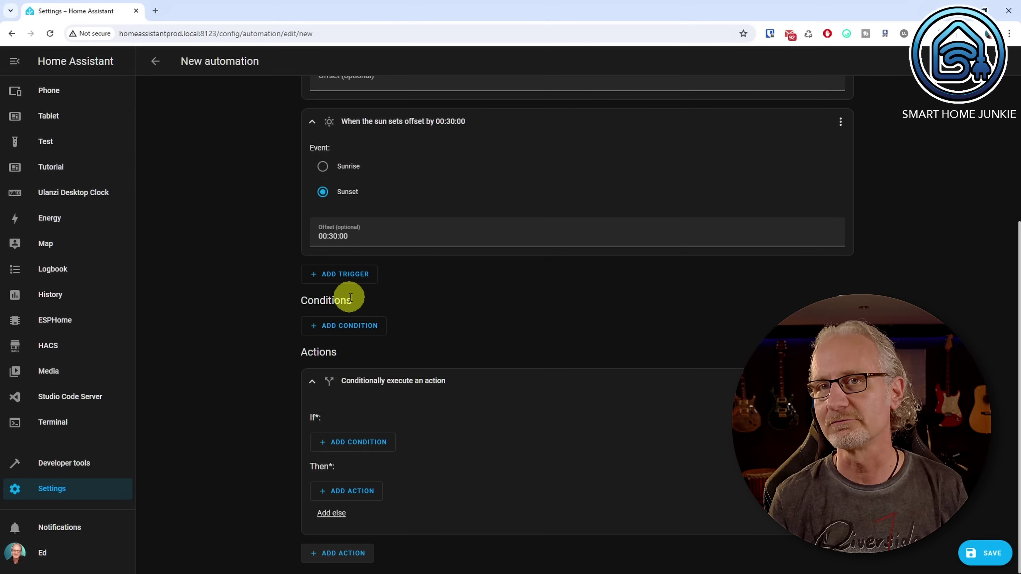
{"action": "left_click", "coordinate": [364, 442]}
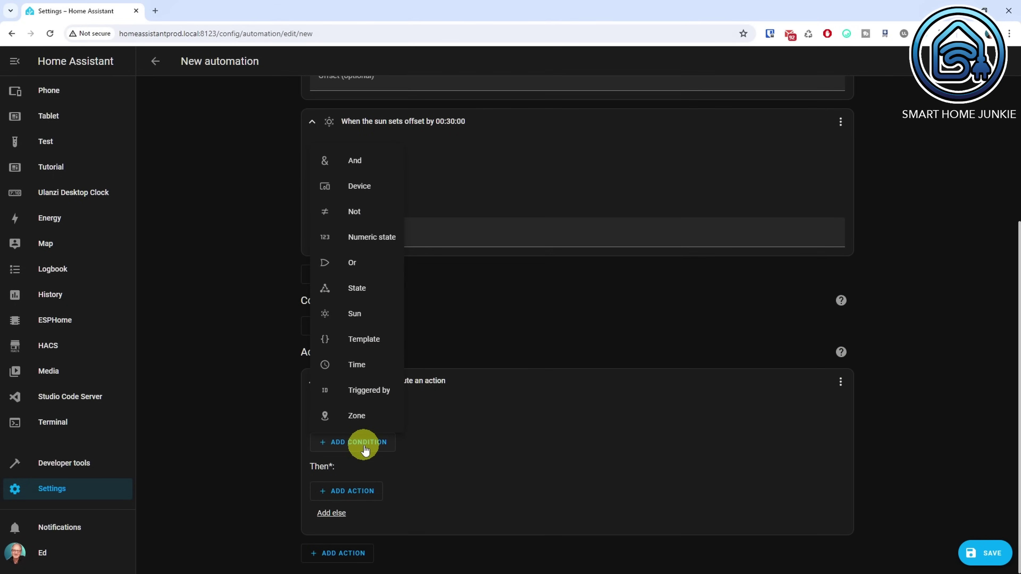
{"action": "left_click", "coordinate": [369, 390]}
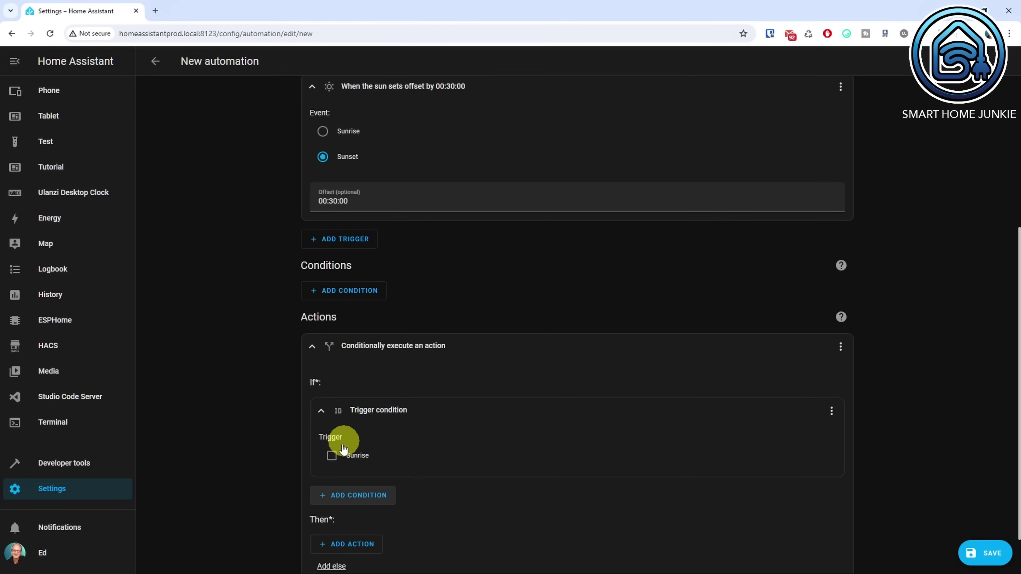
{"action": "left_click", "coordinate": [332, 456]}
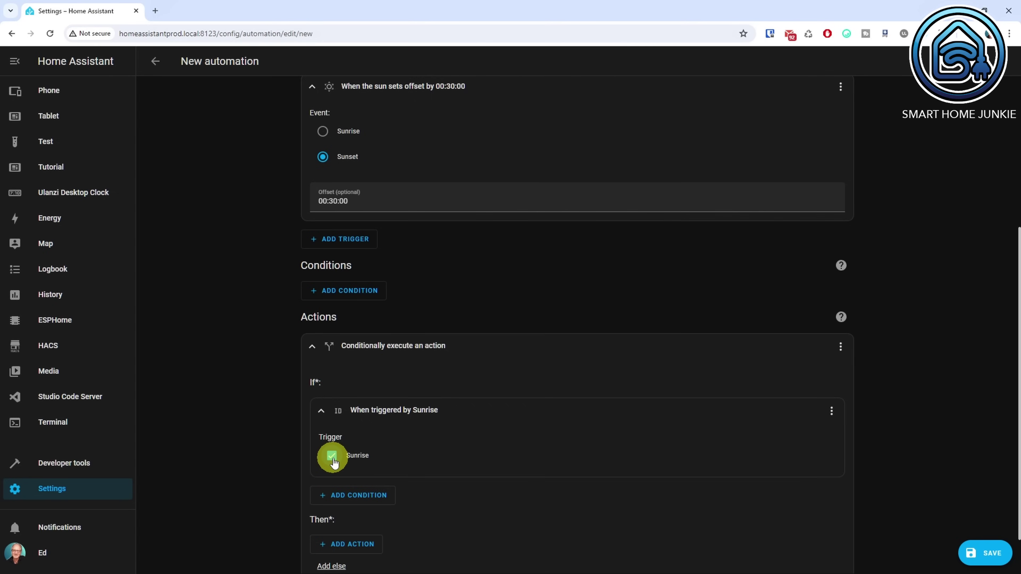
{"action": "scroll", "coordinate": [332, 462], "scroll_direction": "down", "scroll_amount": 1}
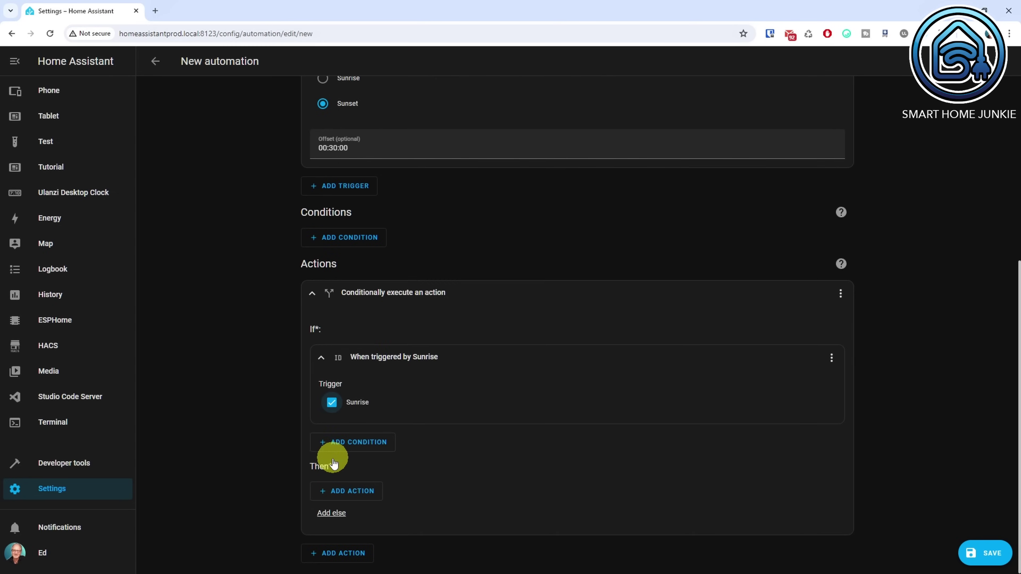
{"action": "left_click", "coordinate": [346, 489]}
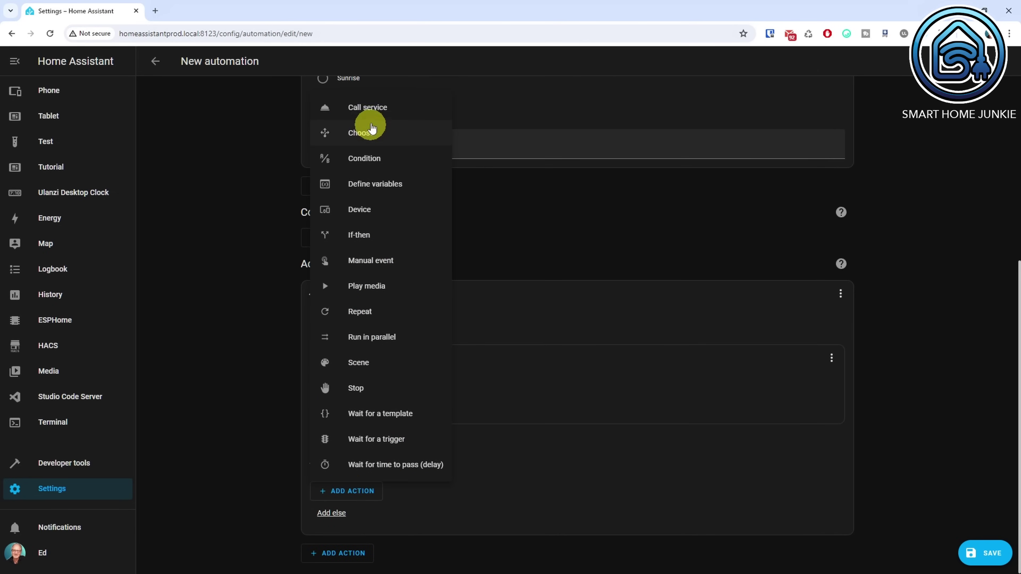
In the Then branch, call Light: Turn off targeting the LivingRoom light.
{"action": "left_click", "coordinate": [374, 107]}
{"action": "left_click", "coordinate": [548, 497]}
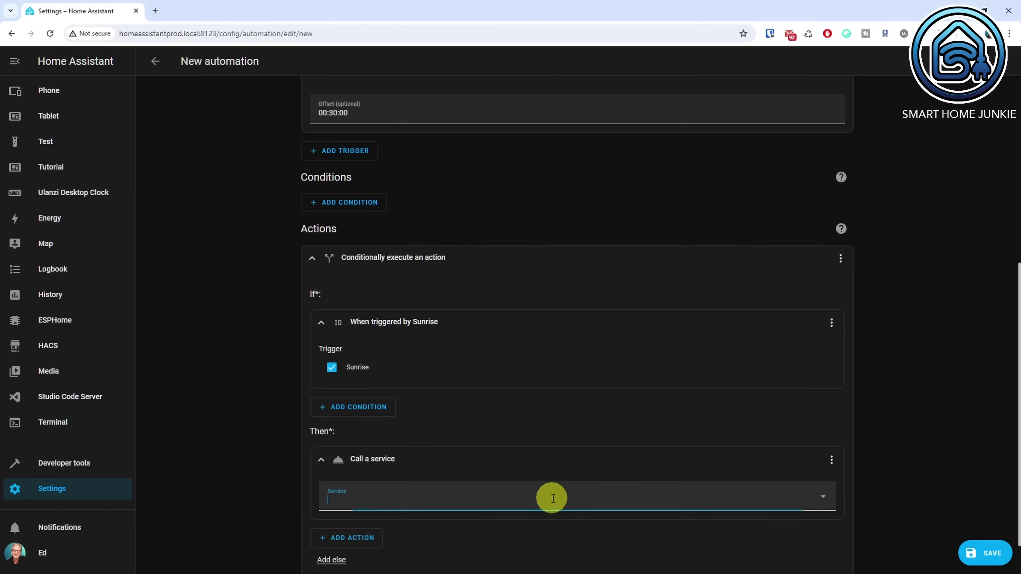
{"action": "type", "text": "light"}
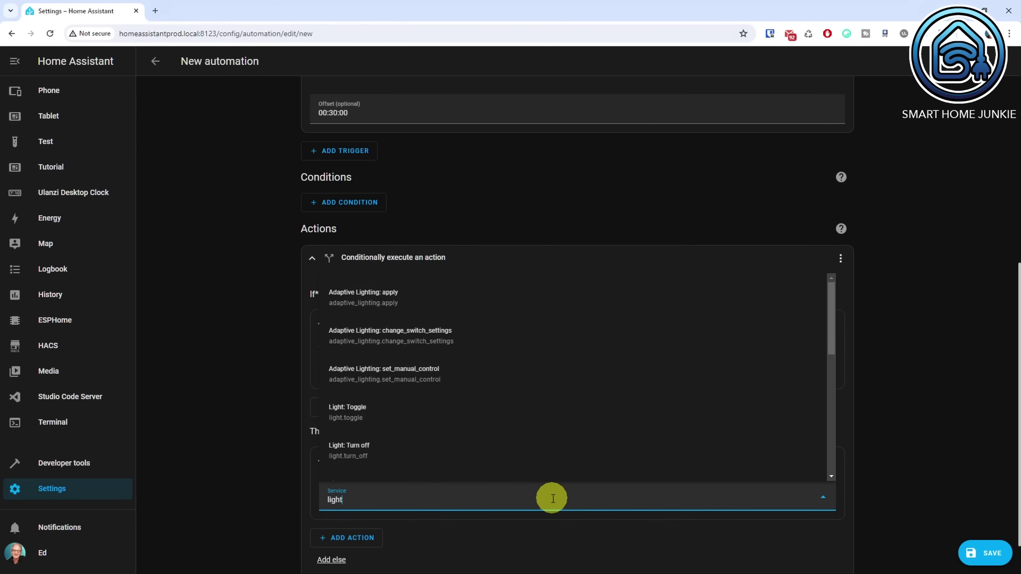
{"action": "type", "text": ".turn_off"}
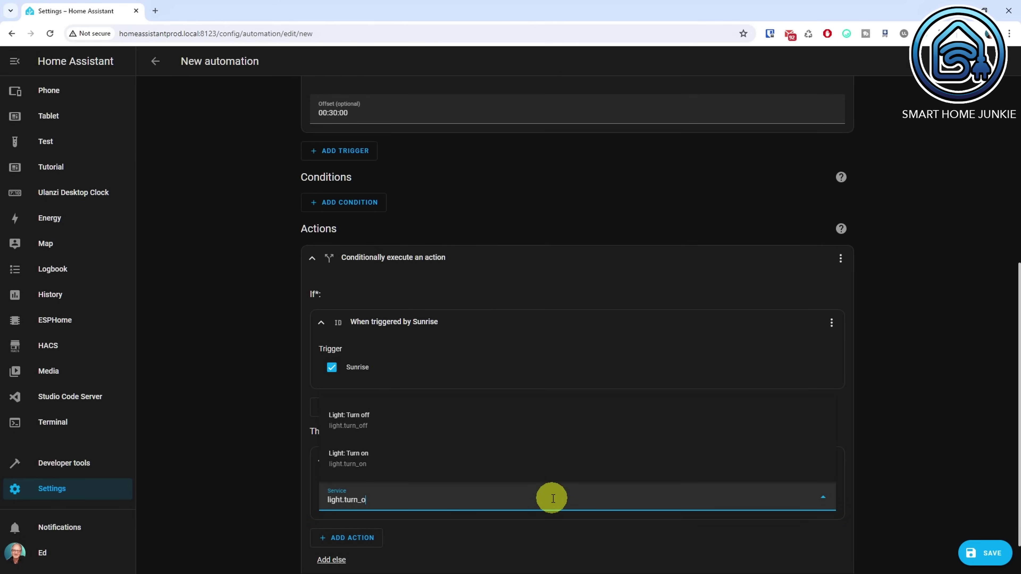
{"action": "left_click", "coordinate": [439, 458]}
{"action": "scroll", "coordinate": [897, 486], "scroll_direction": "down", "scroll_amount": 3}
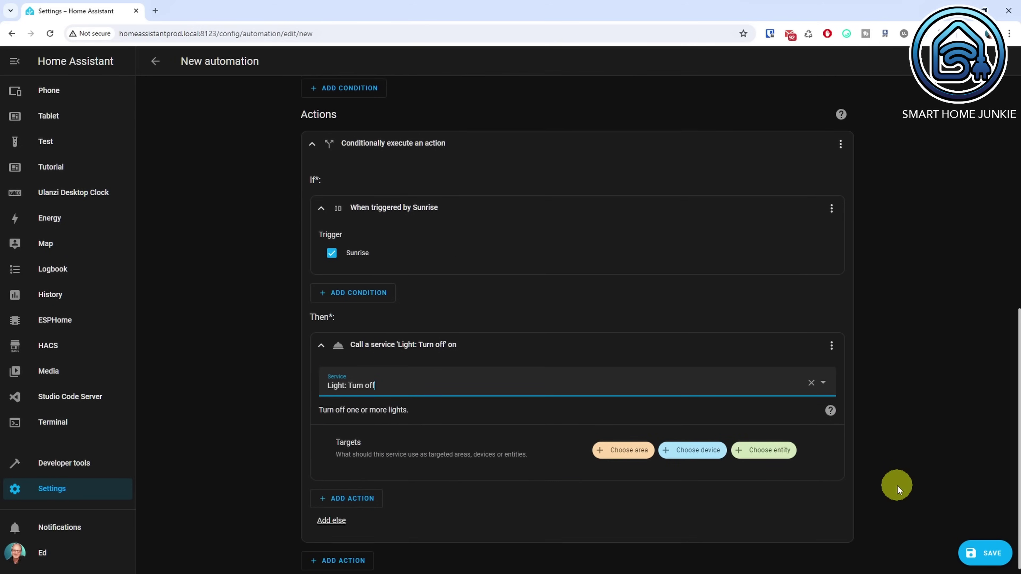
{"action": "scroll", "coordinate": [876, 483], "scroll_direction": "up", "scroll_amount": 1}
{"action": "left_click", "coordinate": [774, 500]}
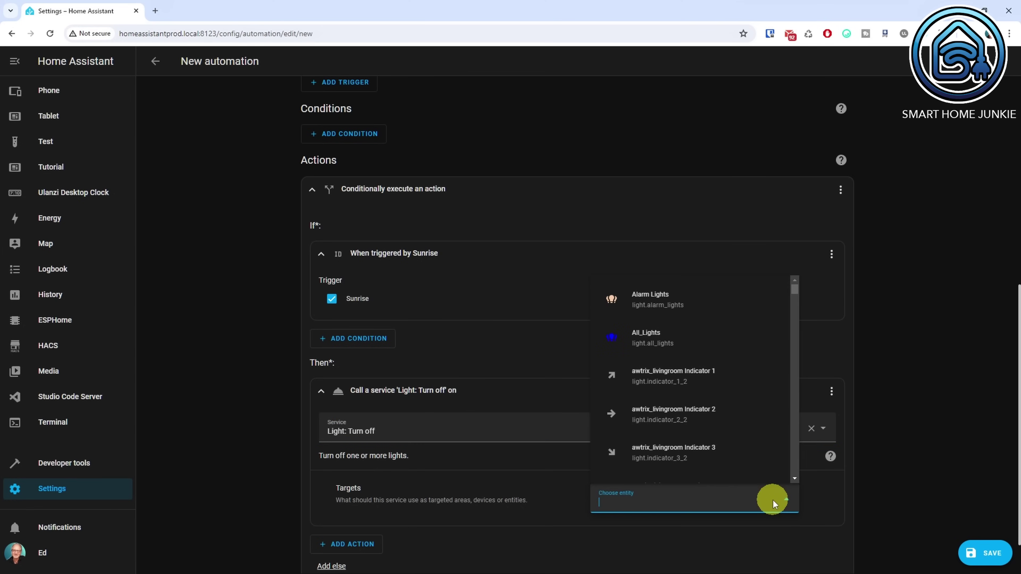
{"action": "type", "text": "living"}
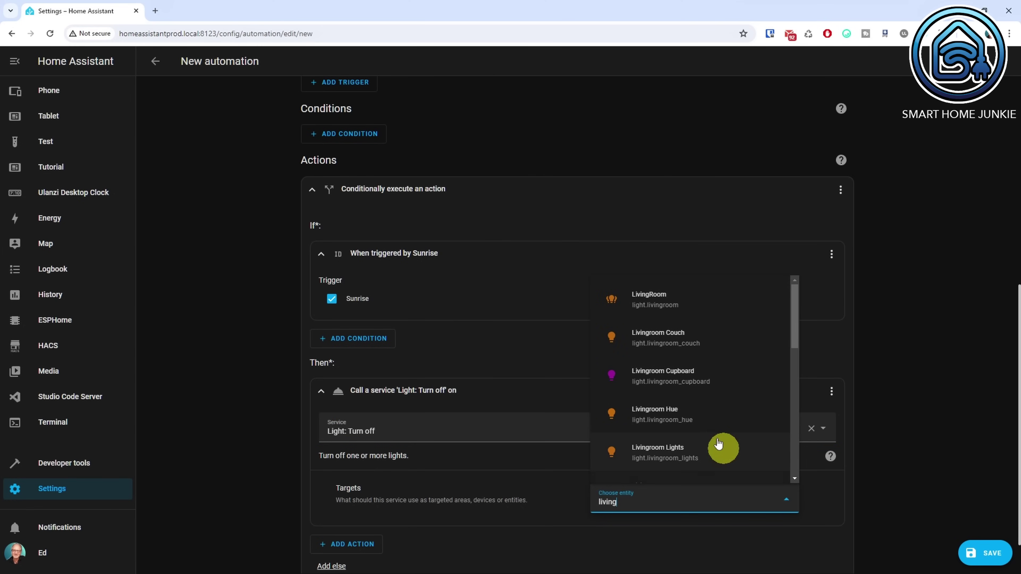
{"action": "left_click", "coordinate": [644, 304]}
Give the turn-off a 300-second transition and add an Else branch.
{"action": "scroll", "coordinate": [727, 404], "scroll_direction": "down", "scroll_amount": 5}
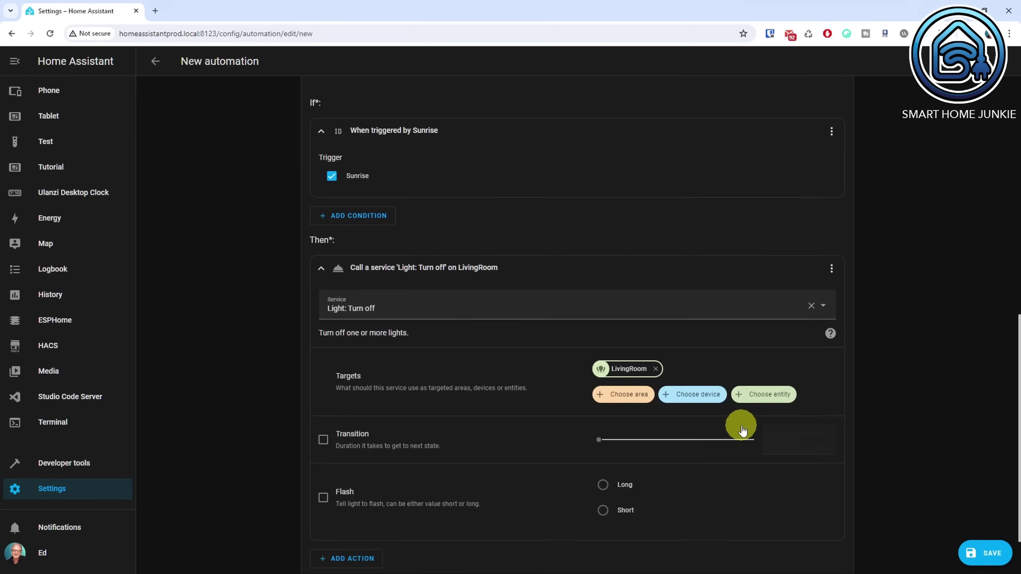
{"action": "left_click", "coordinate": [323, 373]}
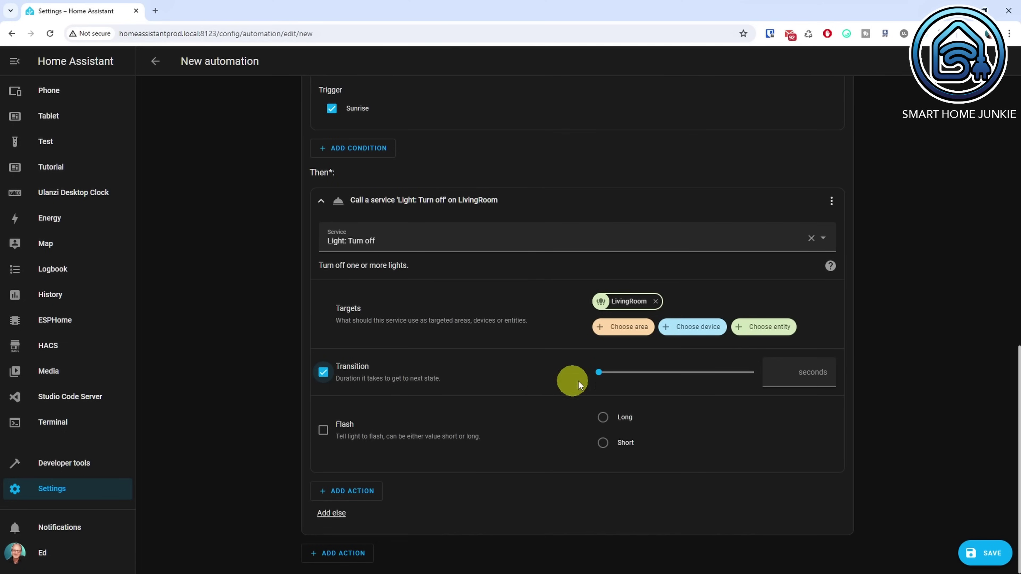
{"action": "left_click", "coordinate": [599, 372]}
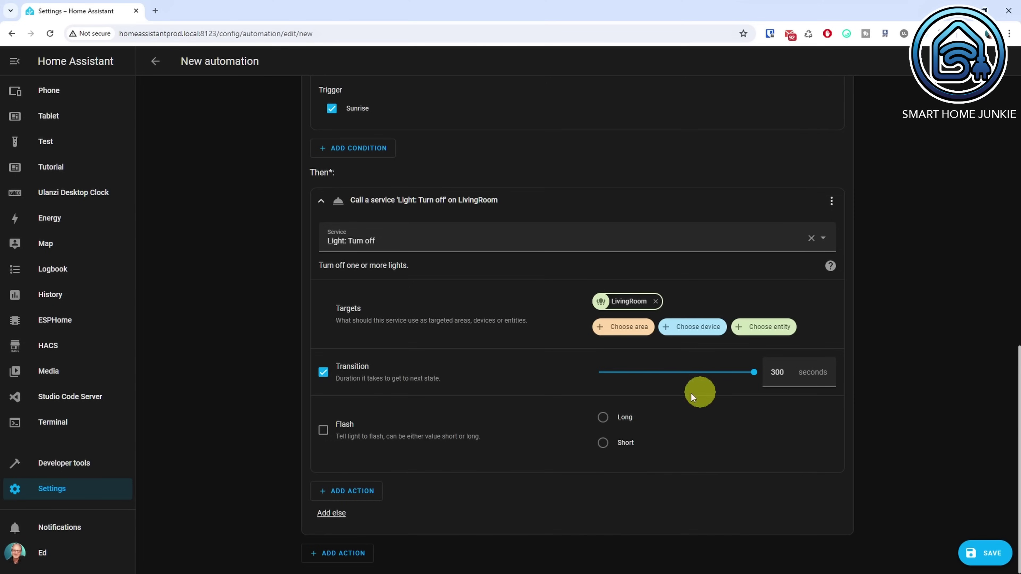
{"action": "left_click", "coordinate": [331, 513]}
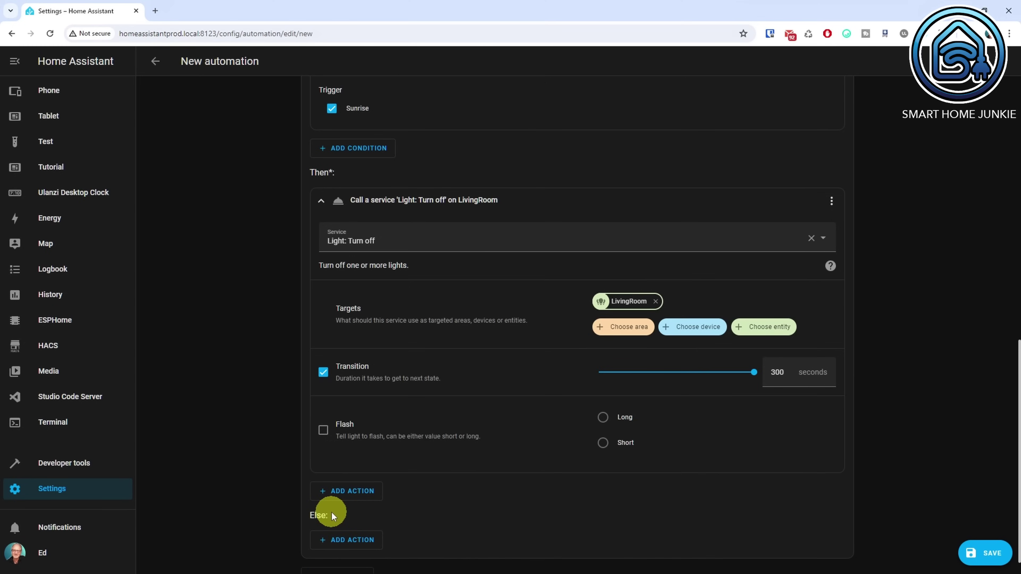
In the Else branch, call Light: Turn on targeting the LivingRoom light.
{"action": "left_click", "coordinate": [348, 519]}
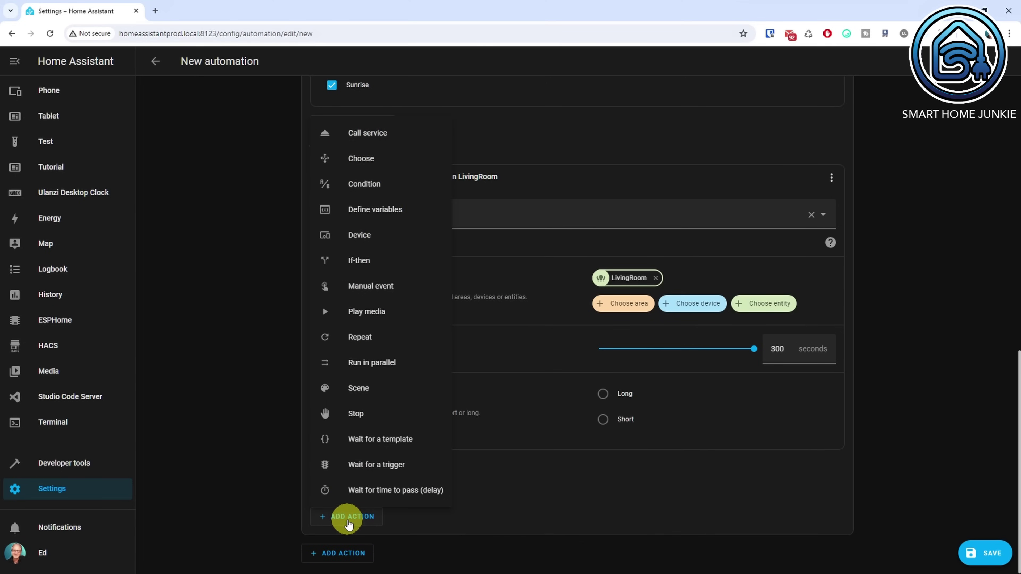
{"action": "left_click", "coordinate": [382, 133]}
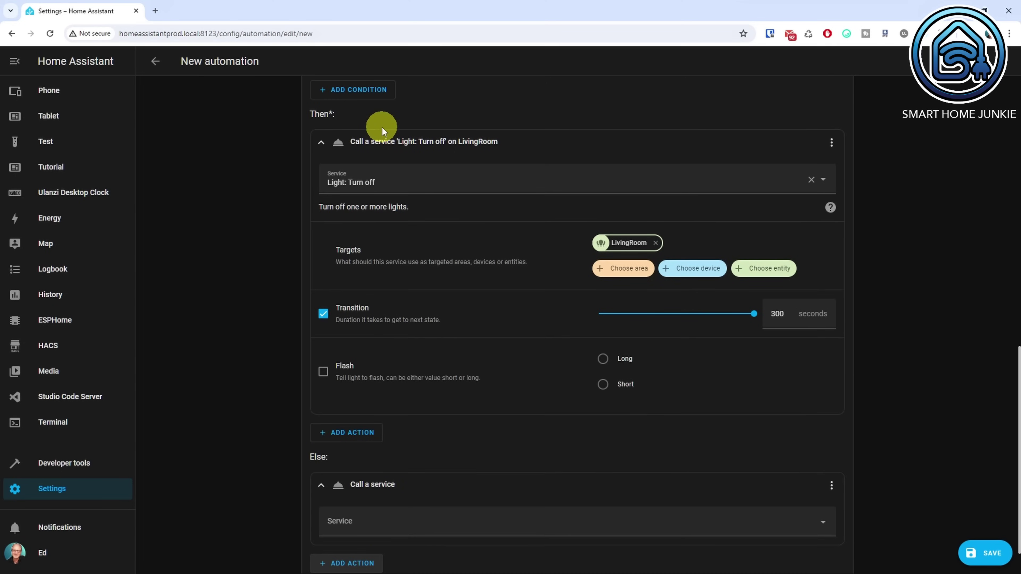
{"action": "left_click", "coordinate": [808, 523]}
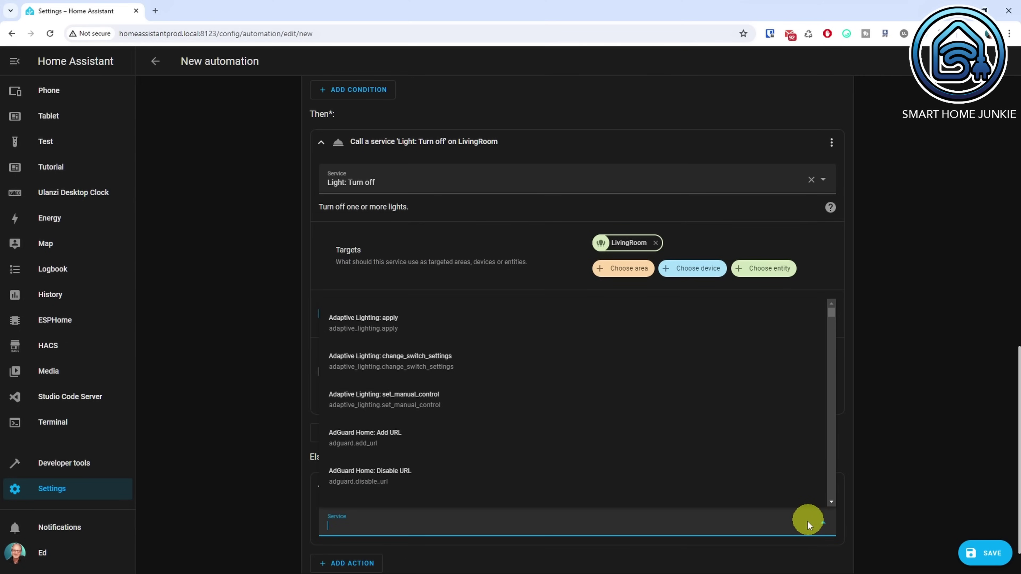
{"action": "type", "text": "light"}
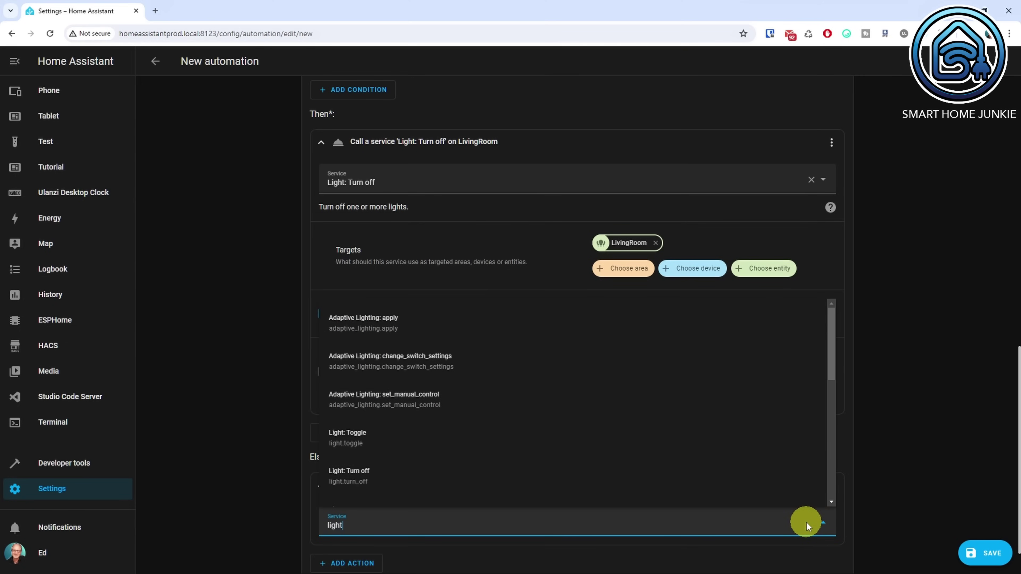
{"action": "type", "text": ".turn_on"}
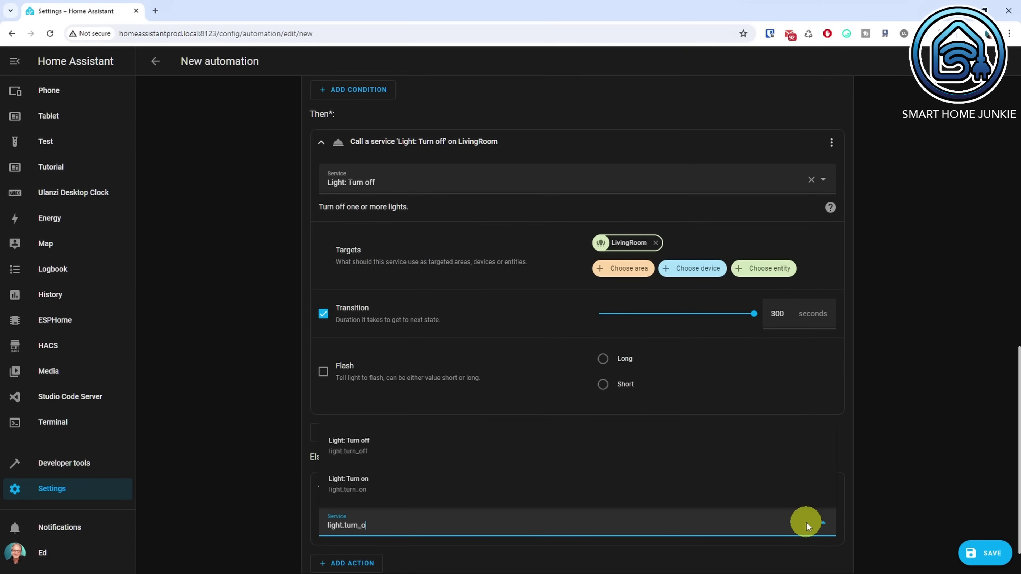
{"action": "left_click", "coordinate": [519, 483]}
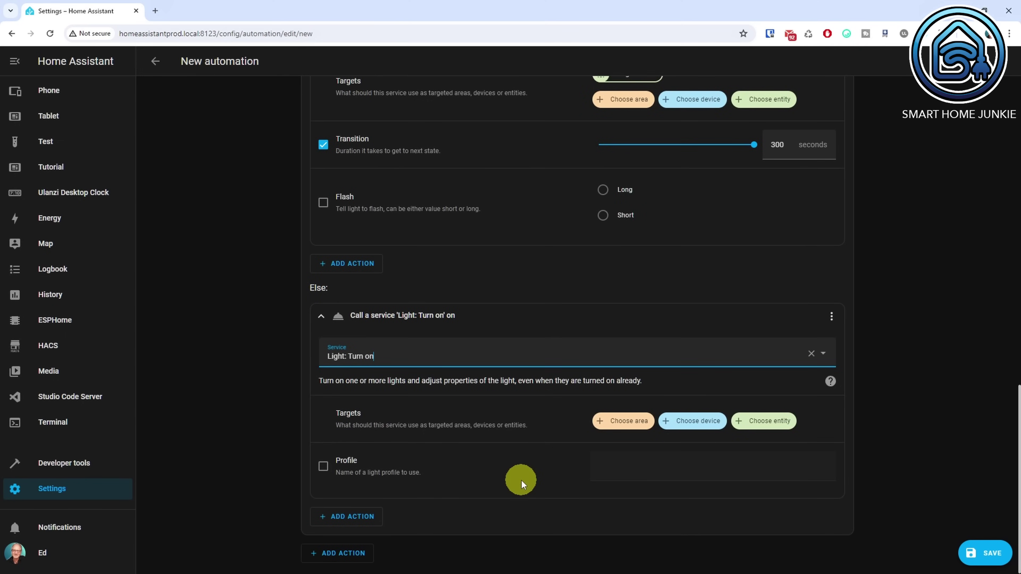
{"action": "left_click", "coordinate": [787, 425]}
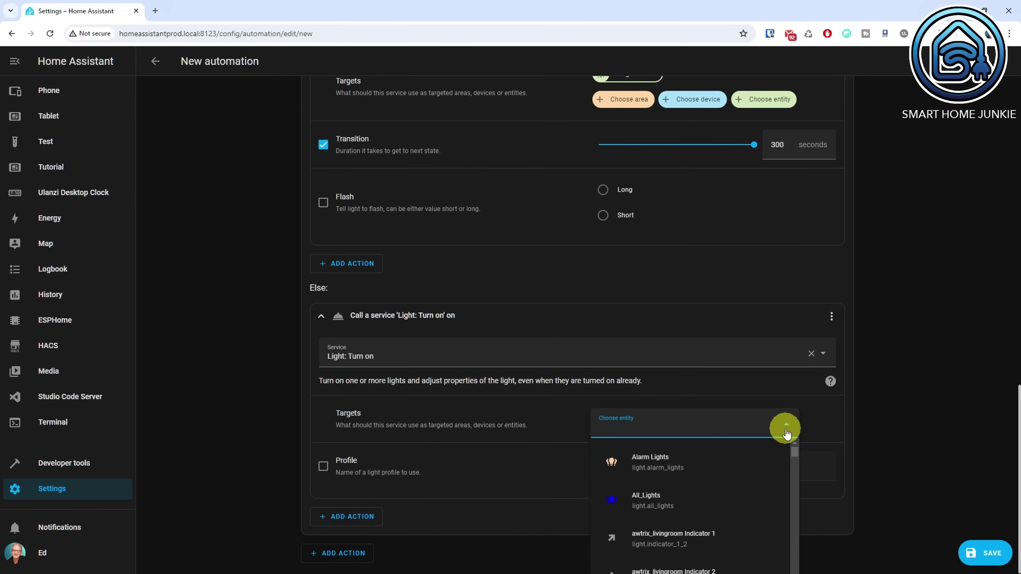
{"action": "type", "text": "living"}
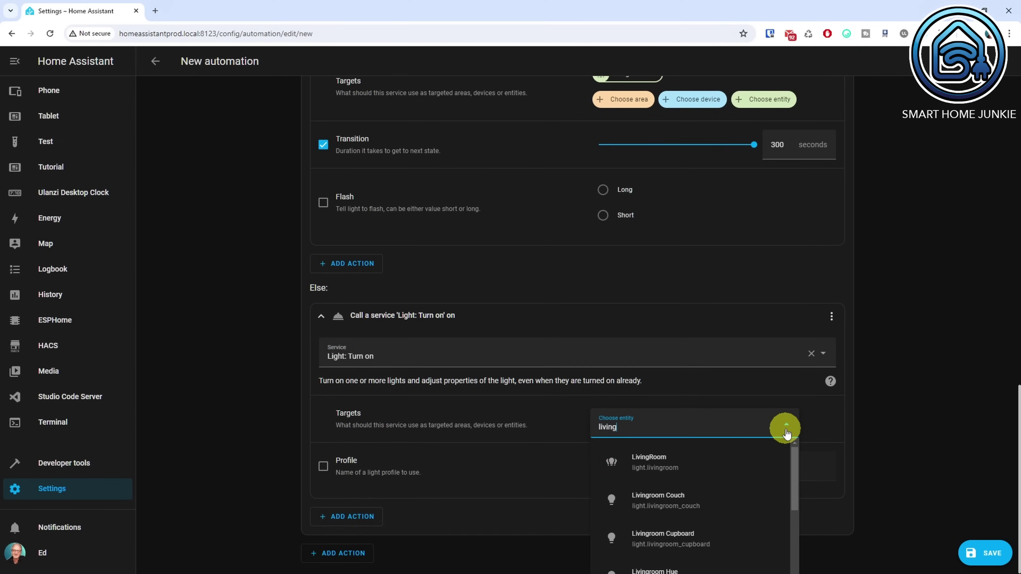
{"action": "left_click", "coordinate": [711, 460]}
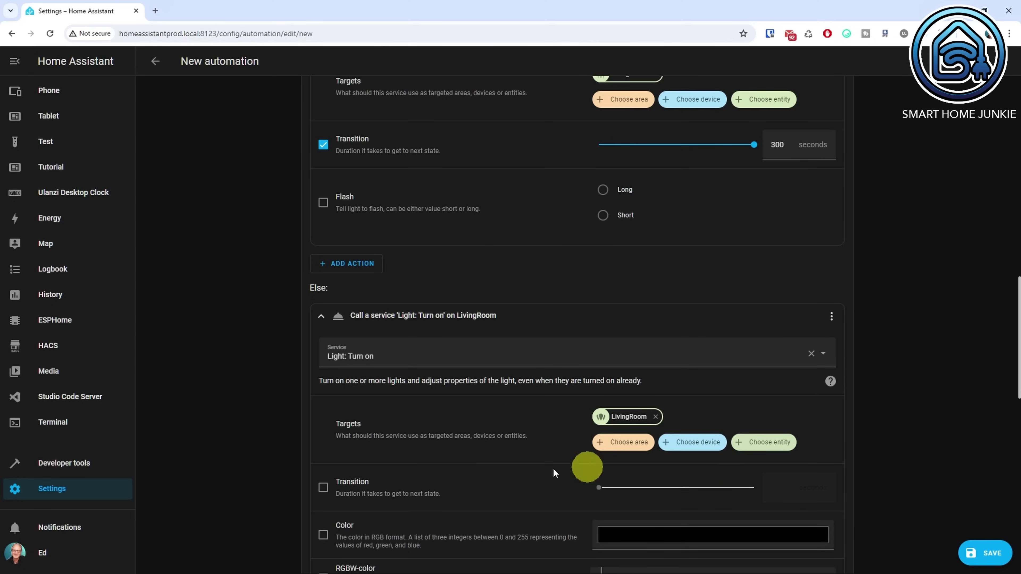
Set a 300-second transition on the Else turn-on and save the automation.
{"action": "left_click", "coordinate": [325, 489]}
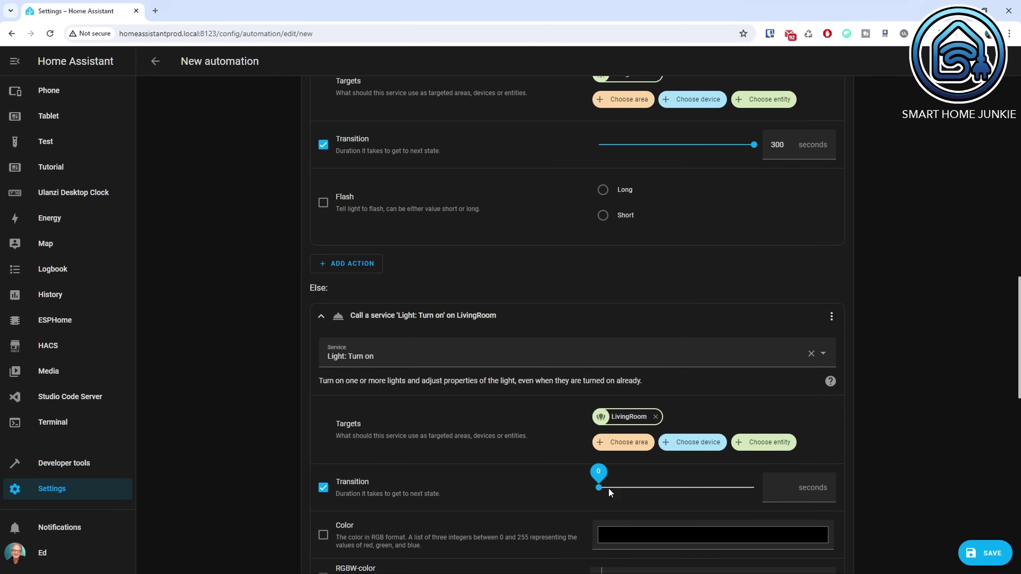
{"action": "left_click_drag", "start_coordinate": [779, 490], "coordinate": [787, 491]}
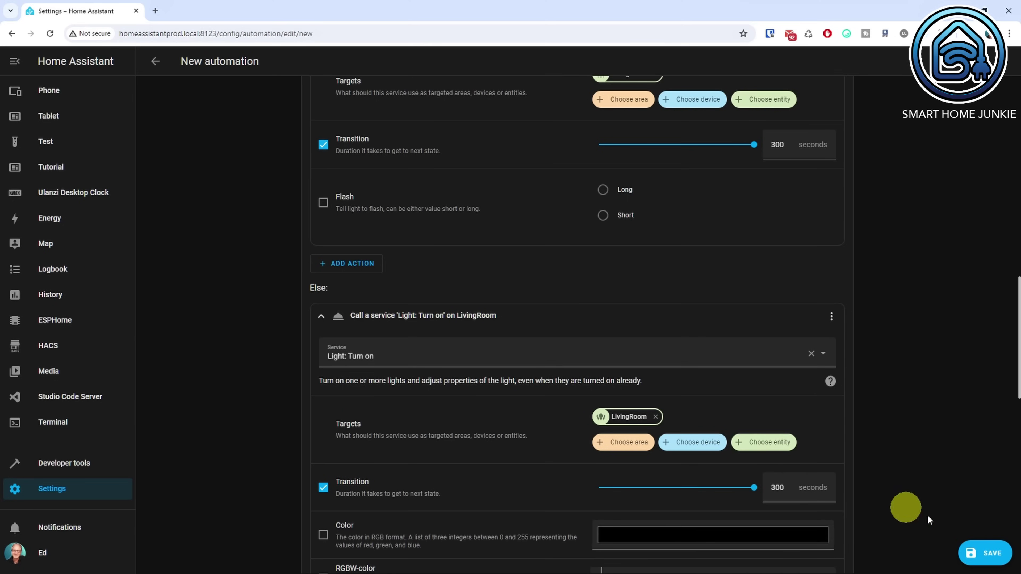
{"action": "left_click", "coordinate": [985, 555]}
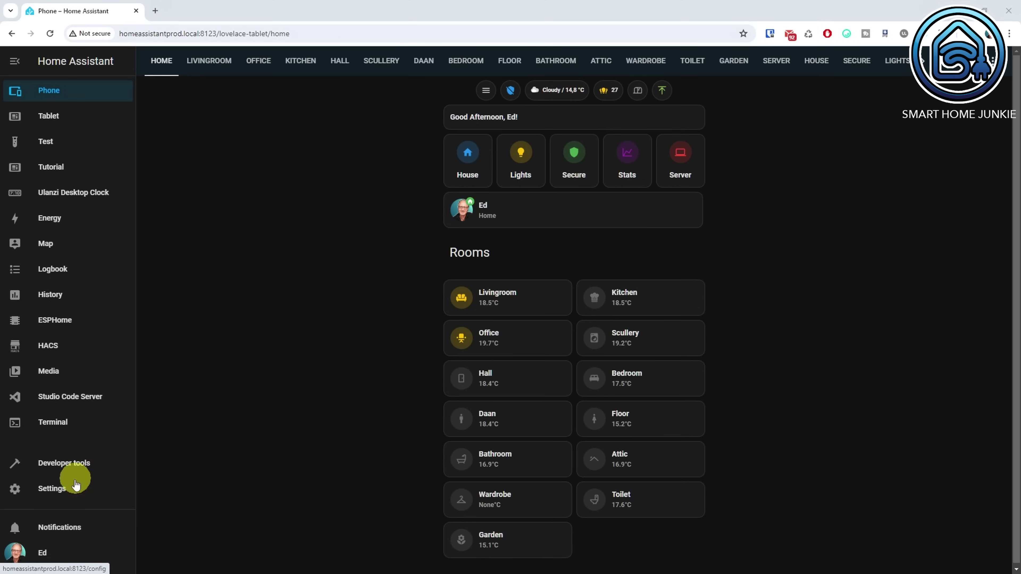
Create a blank new automation from Settings > Automations & scenes.
{"action": "left_click", "coordinate": [63, 489]}
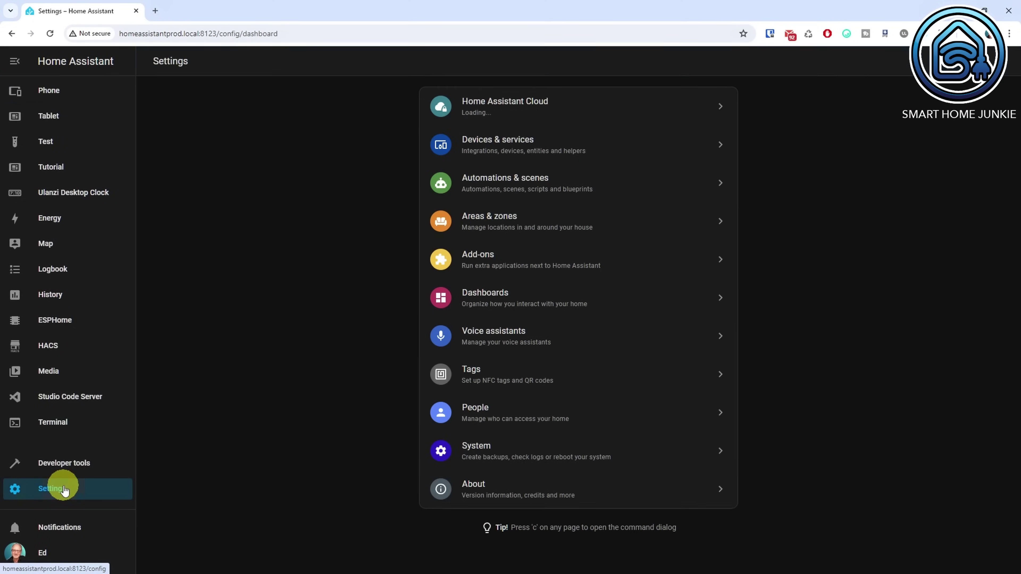
{"action": "left_click", "coordinate": [539, 182]}
{"action": "left_click", "coordinate": [941, 552]}
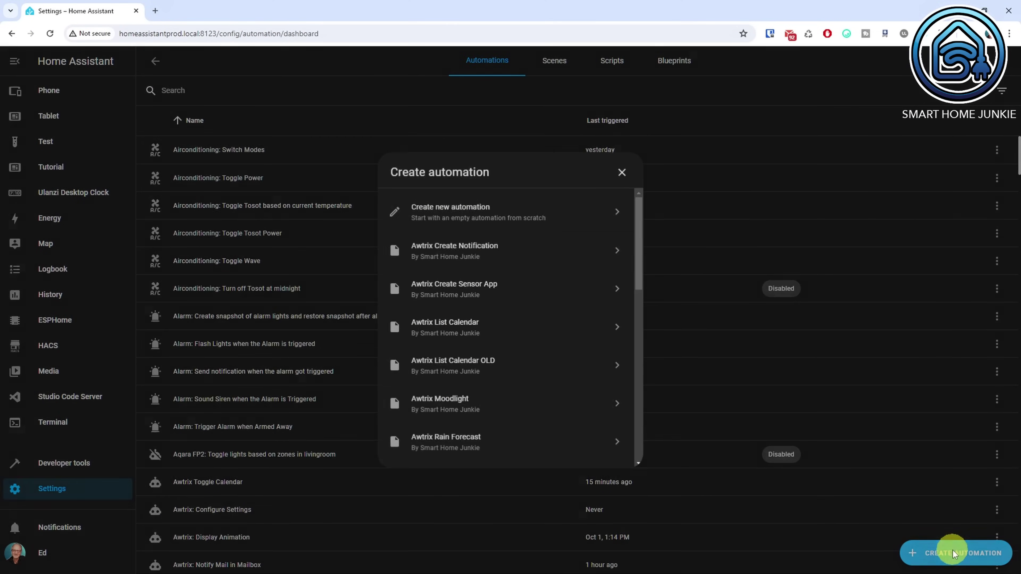
{"action": "left_click", "coordinate": [480, 218]}
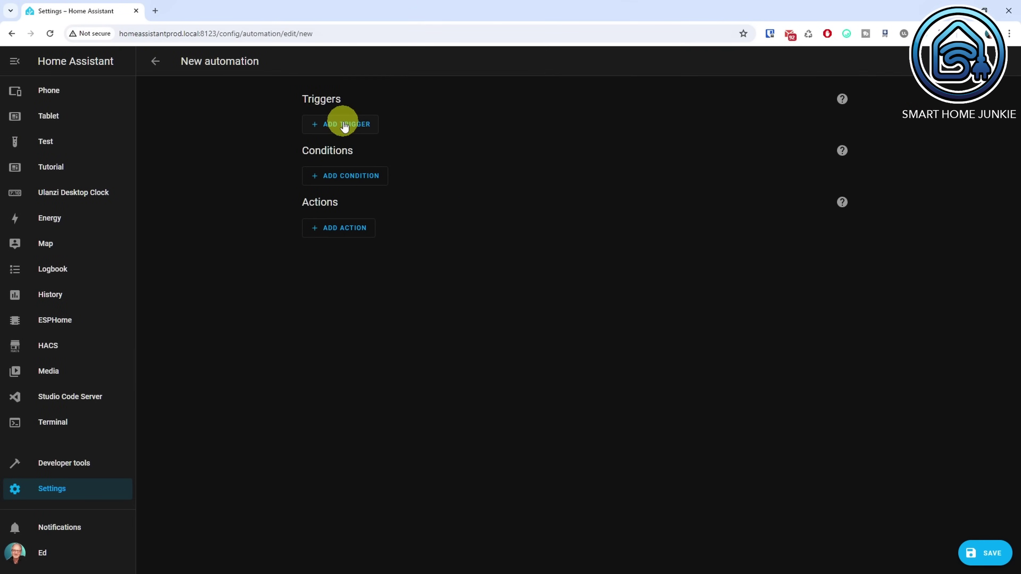
Add a State trigger that fires when zone.home changes to 0.
{"action": "left_click", "coordinate": [343, 124]}
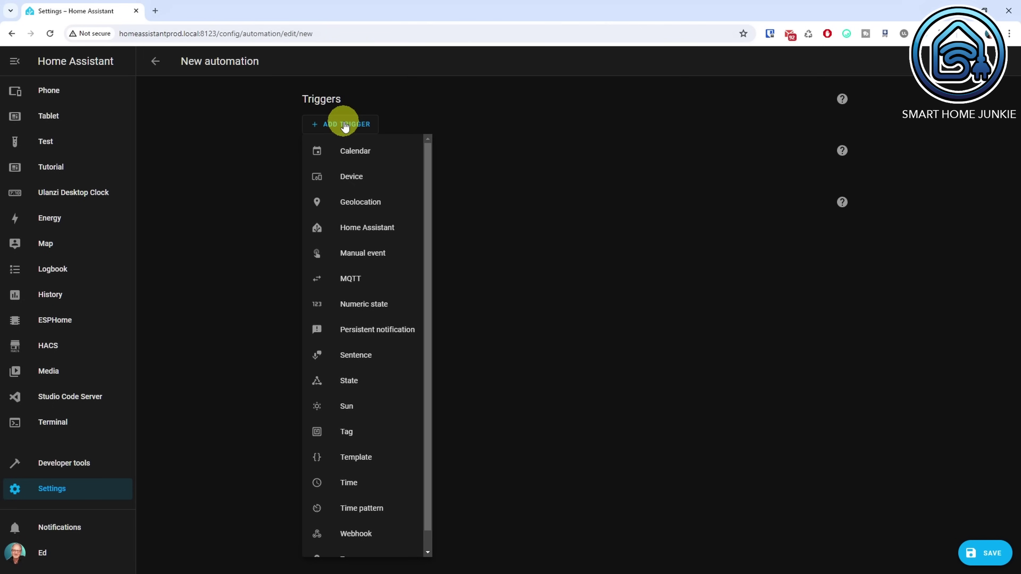
{"action": "left_click", "coordinate": [354, 366]}
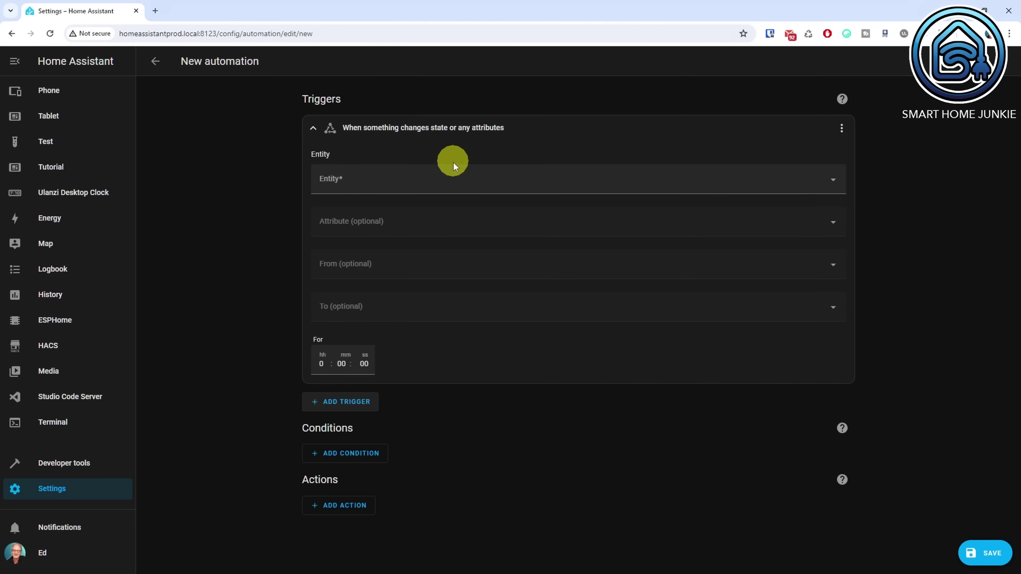
{"action": "left_click", "coordinate": [460, 180]}
{"action": "type", "text": "zone.home"}
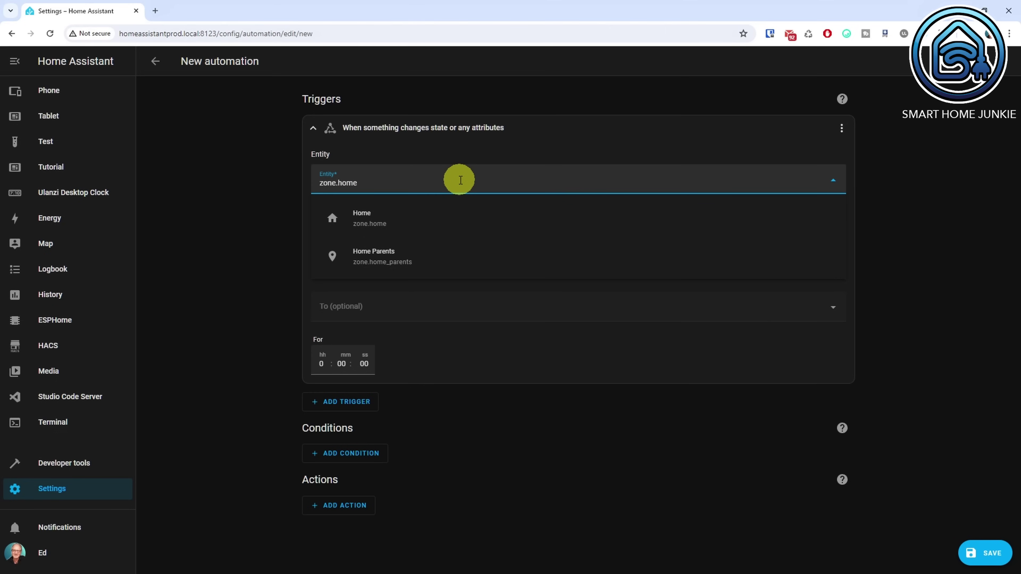
{"action": "left_click", "coordinate": [434, 221]}
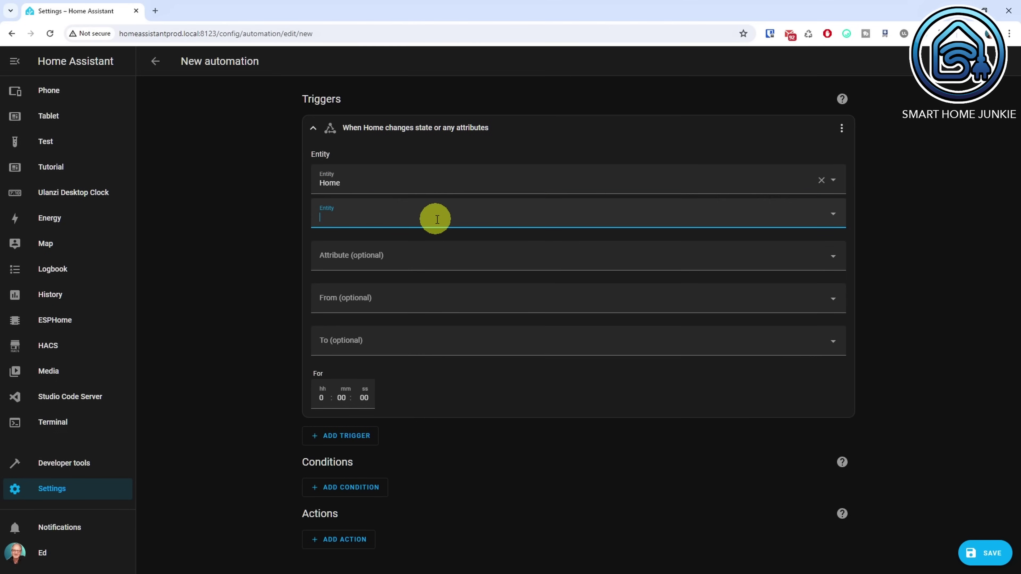
{"action": "left_click", "coordinate": [413, 345]}
{"action": "type", "text": "0"}
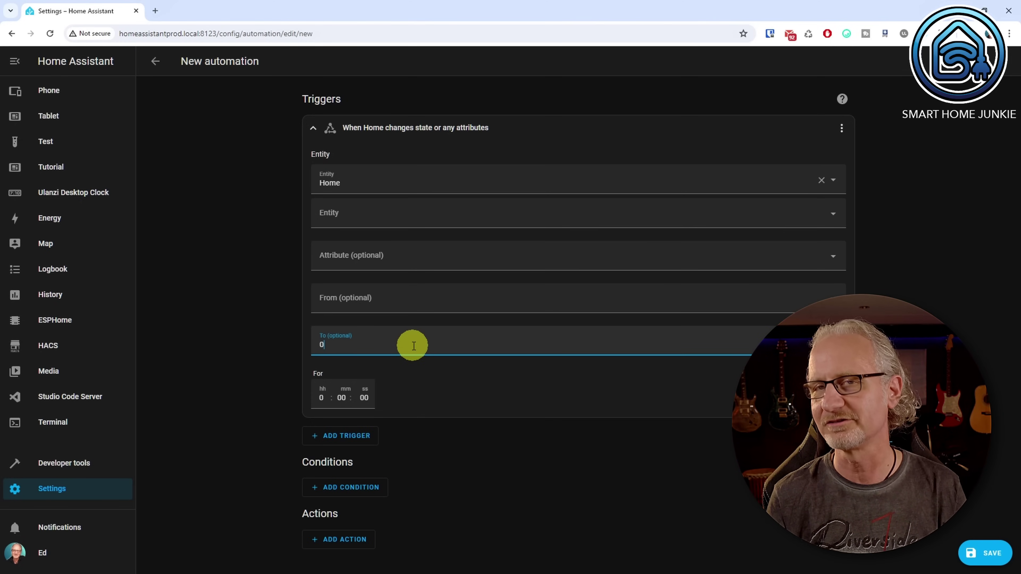
{"action": "key", "text": "Tab"}
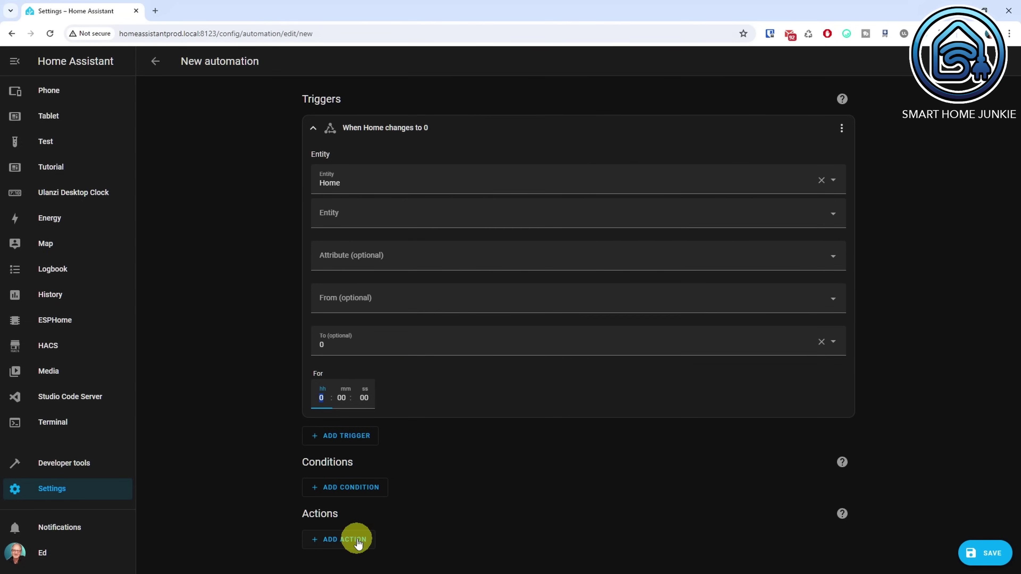
{"action": "left_click", "coordinate": [356, 541]}
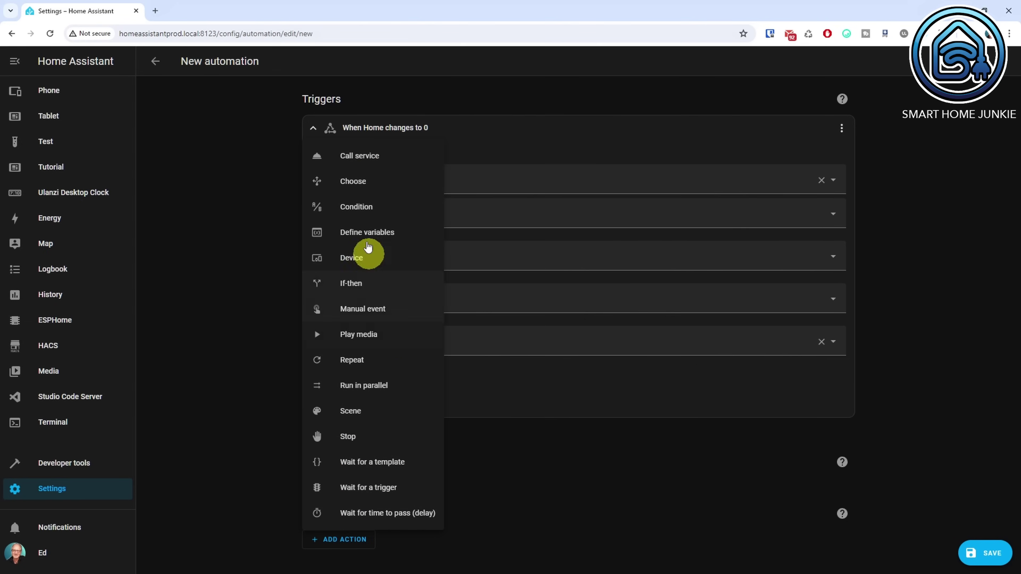
Add a Call service action using the Light: Turn off service.
{"action": "left_click", "coordinate": [363, 156]}
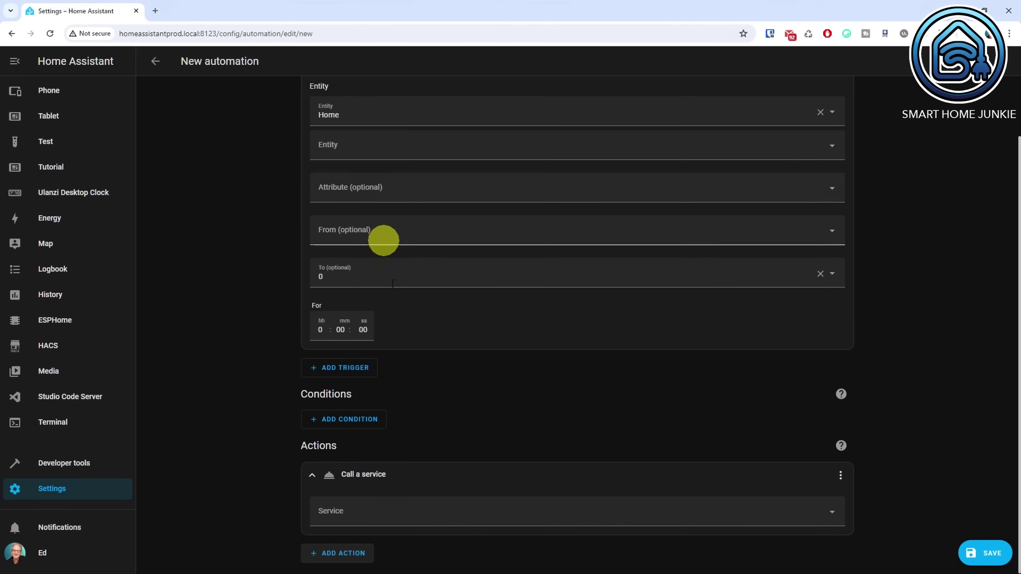
{"action": "left_click", "coordinate": [429, 512]}
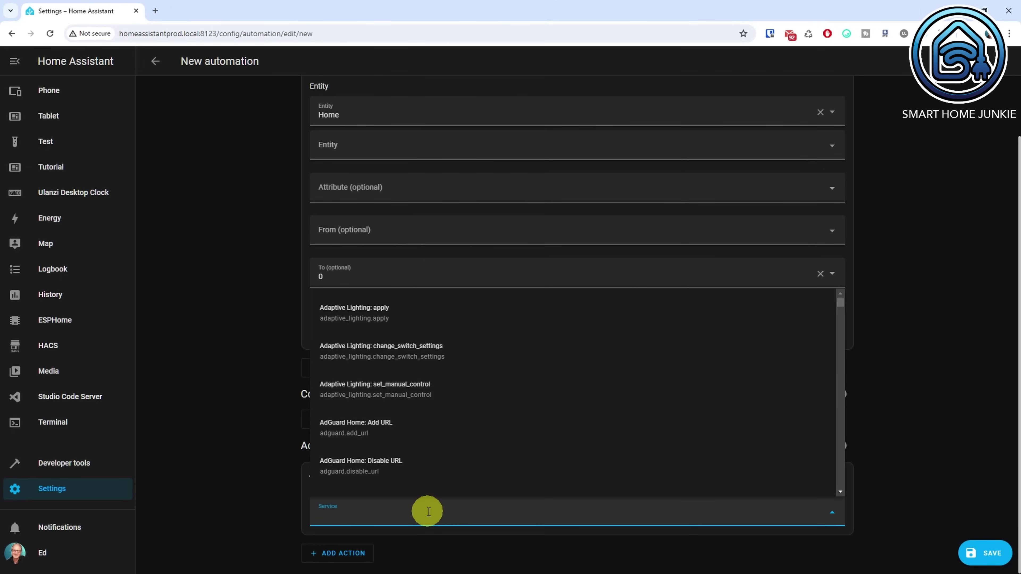
{"action": "type", "text": "light.turn"}
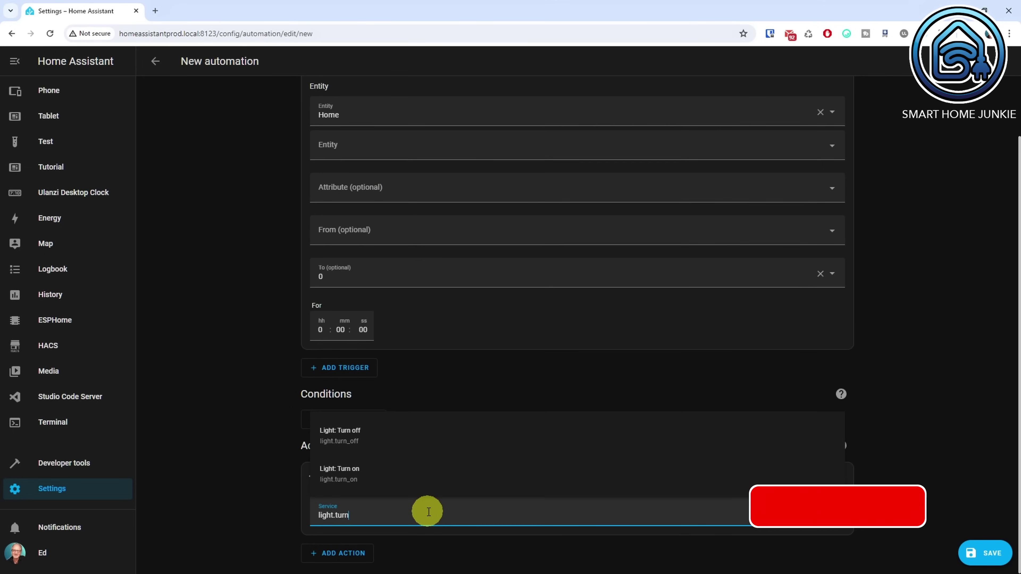
{"action": "type", "text": "_off"}
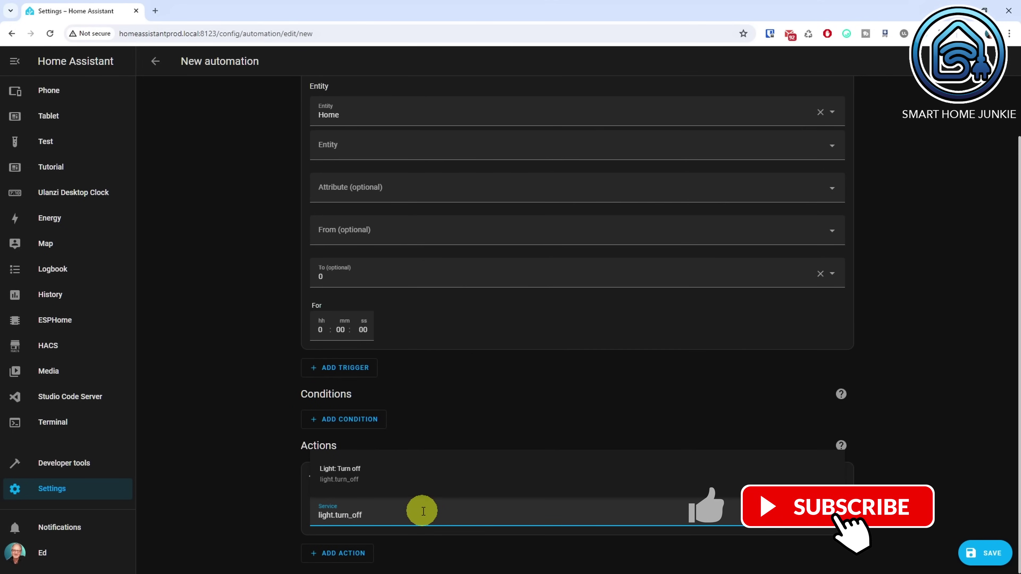
{"action": "left_click", "coordinate": [369, 477]}
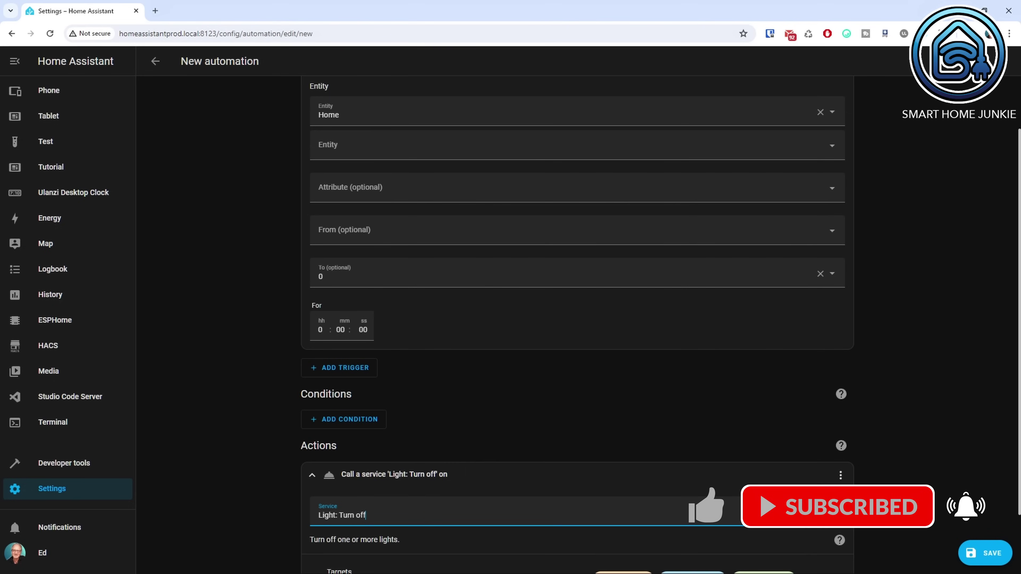
{"action": "scroll", "coordinate": [903, 498], "scroll_direction": "down", "scroll_amount": 2}
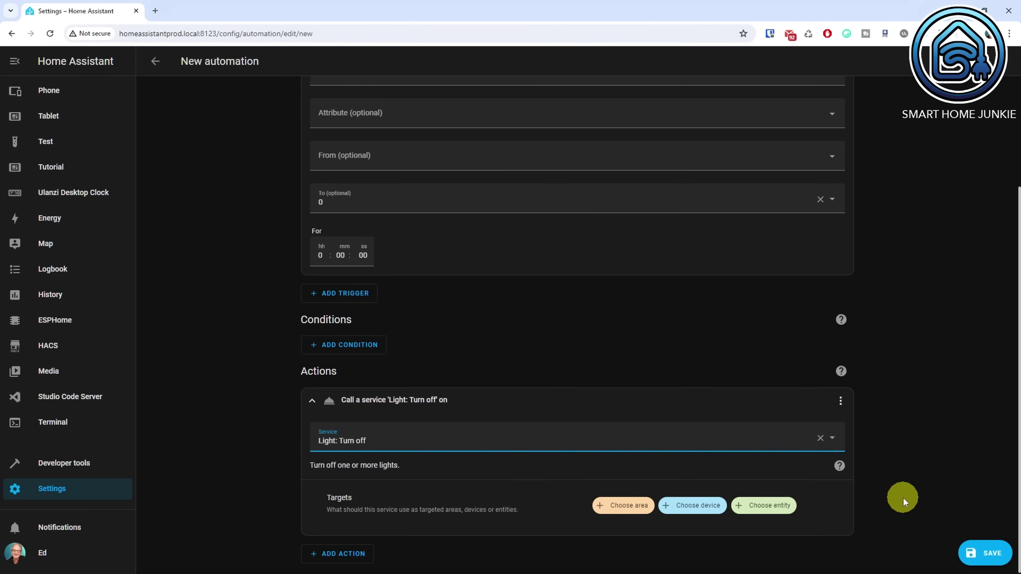
Add target entity_id: all to the action in YAML, then return to the visual editor.
{"action": "left_click", "coordinate": [841, 399]}
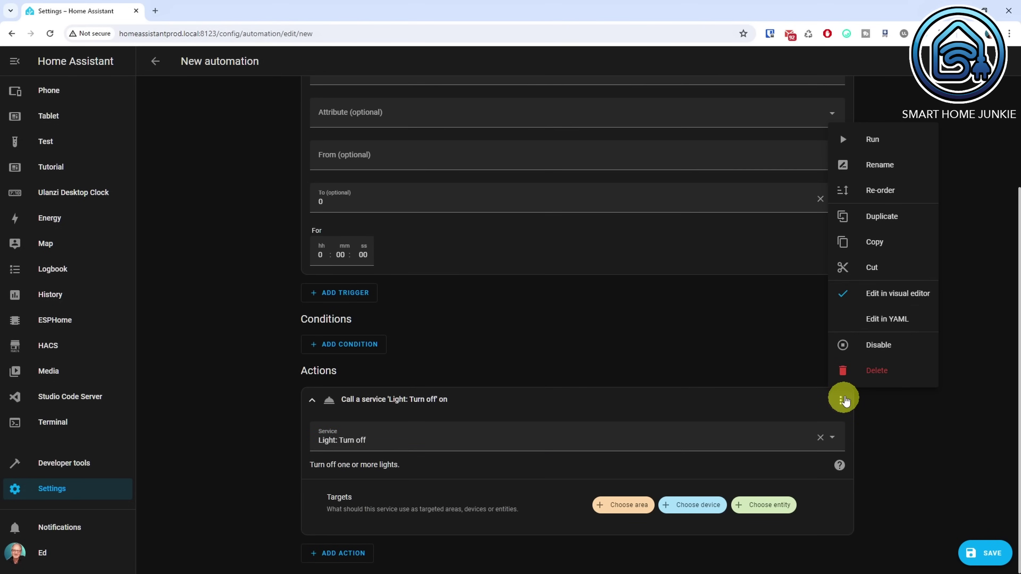
{"action": "left_click", "coordinate": [876, 319]}
{"action": "left_click", "coordinate": [441, 510]}
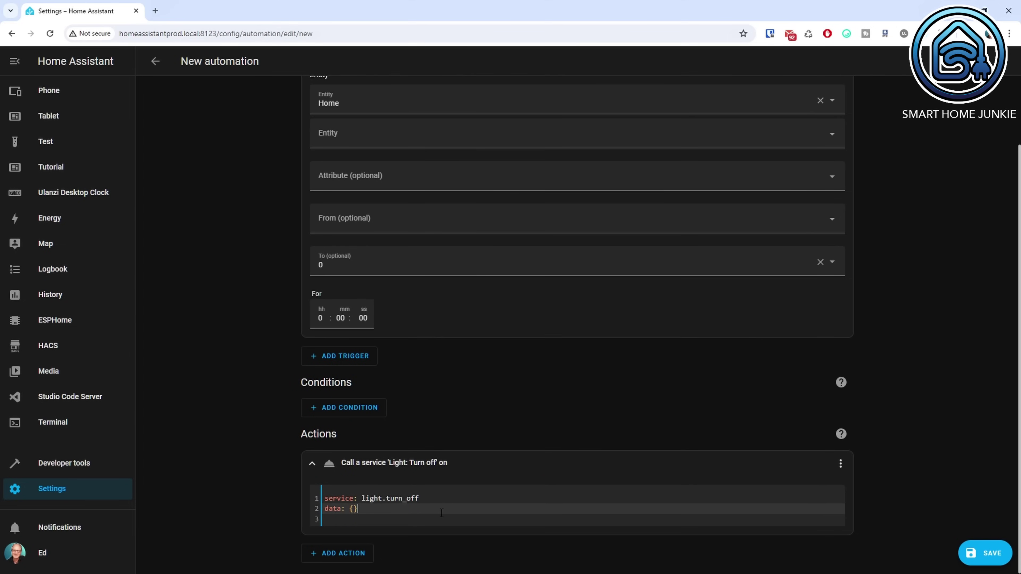
{"action": "key", "text": "Return"}
{"action": "type", "text": "target:   entity_id:     - all"}
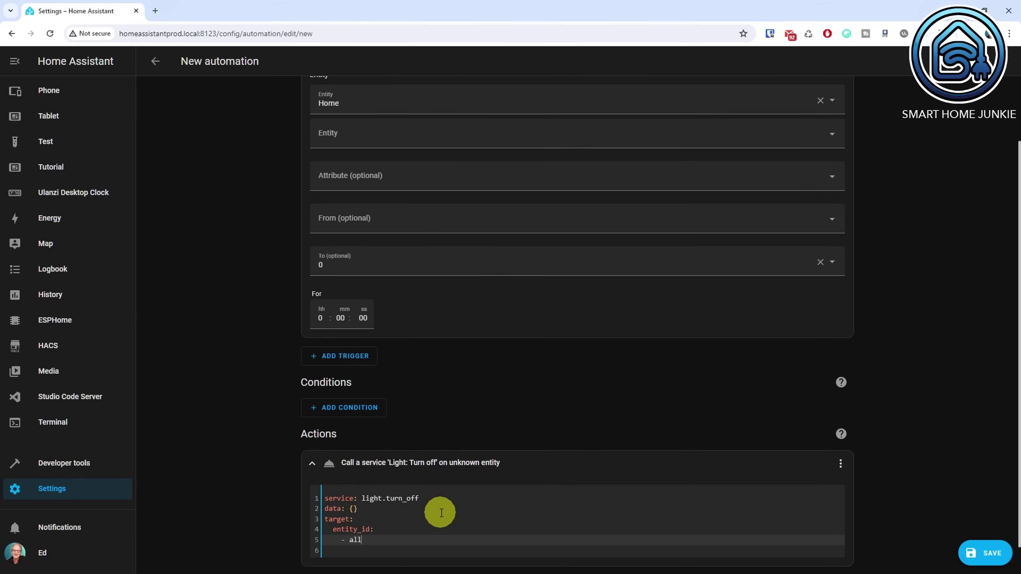
{"action": "scroll", "coordinate": [918, 481], "scroll_direction": "down", "scroll_amount": 1}
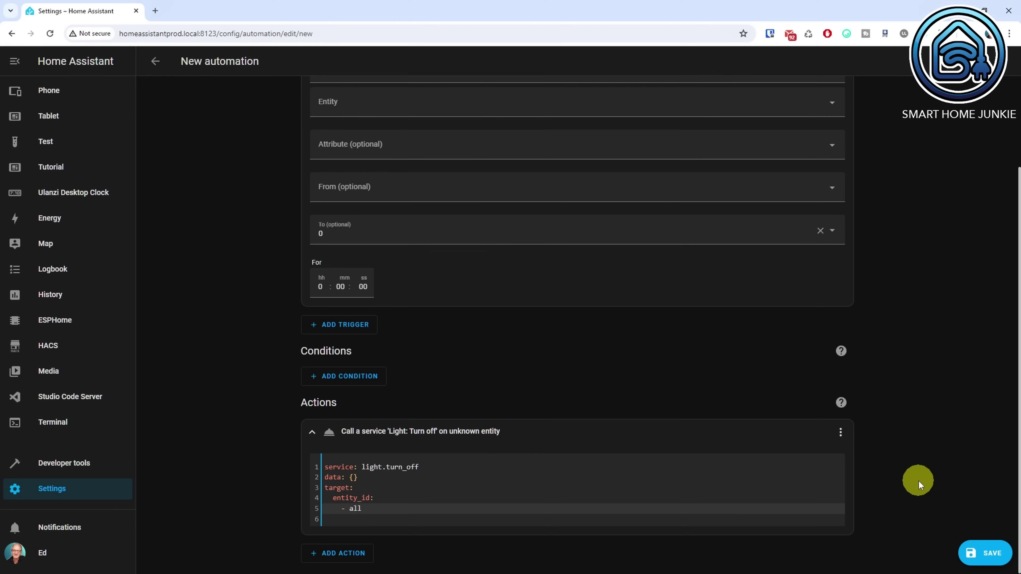
{"action": "left_click", "coordinate": [840, 432]}
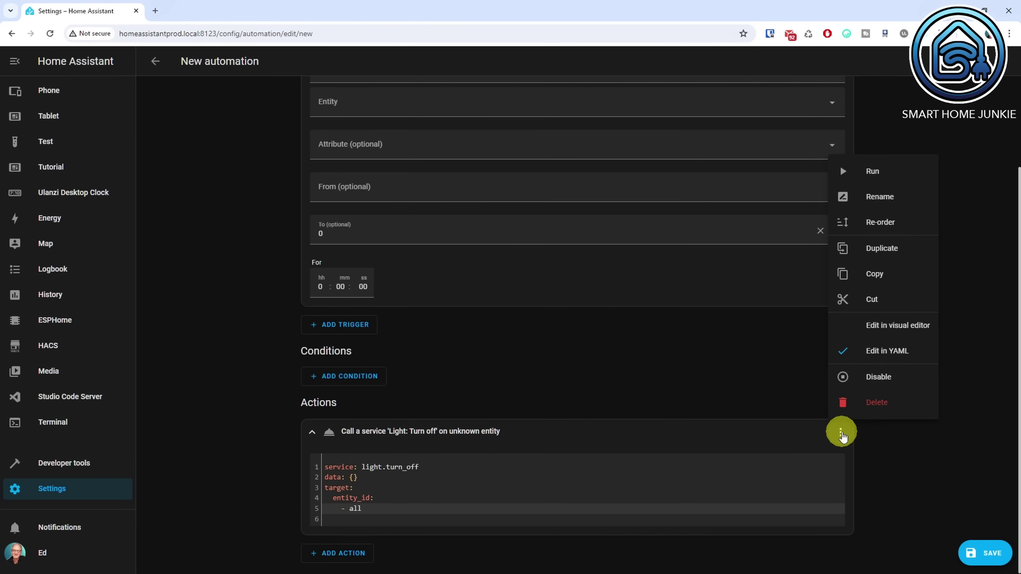
{"action": "left_click", "coordinate": [881, 325]}
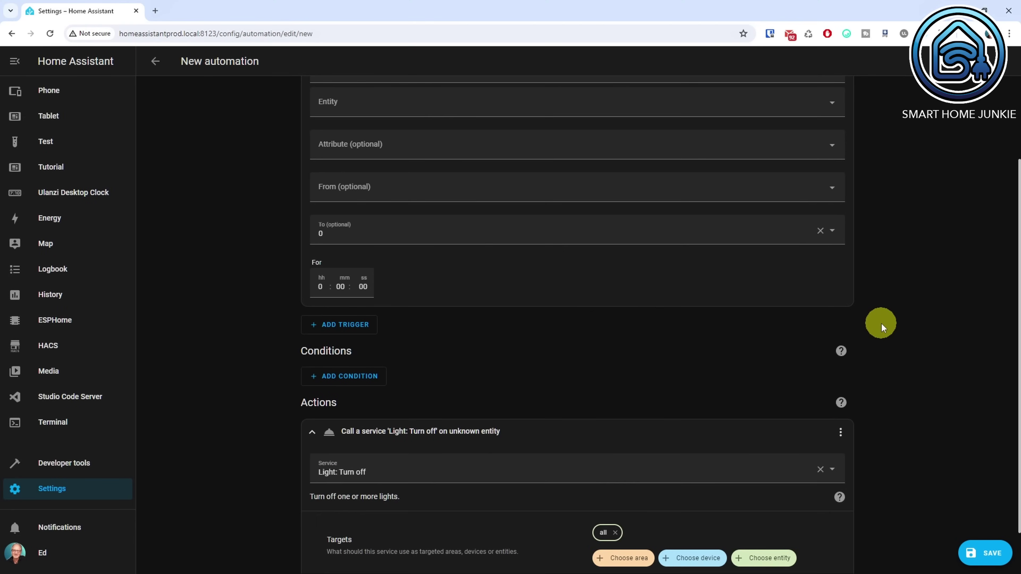
{"action": "scroll", "coordinate": [882, 325], "scroll_direction": "down", "scroll_amount": 1}
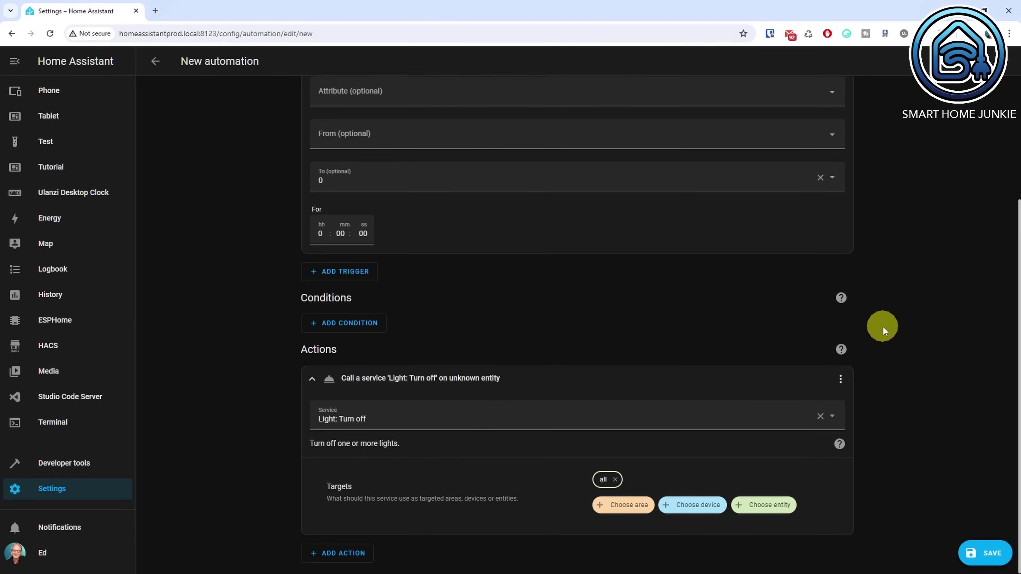
Add a Switch: Turn off action targeting the Tosot Airco device and save.
{"action": "left_click", "coordinate": [351, 556]}
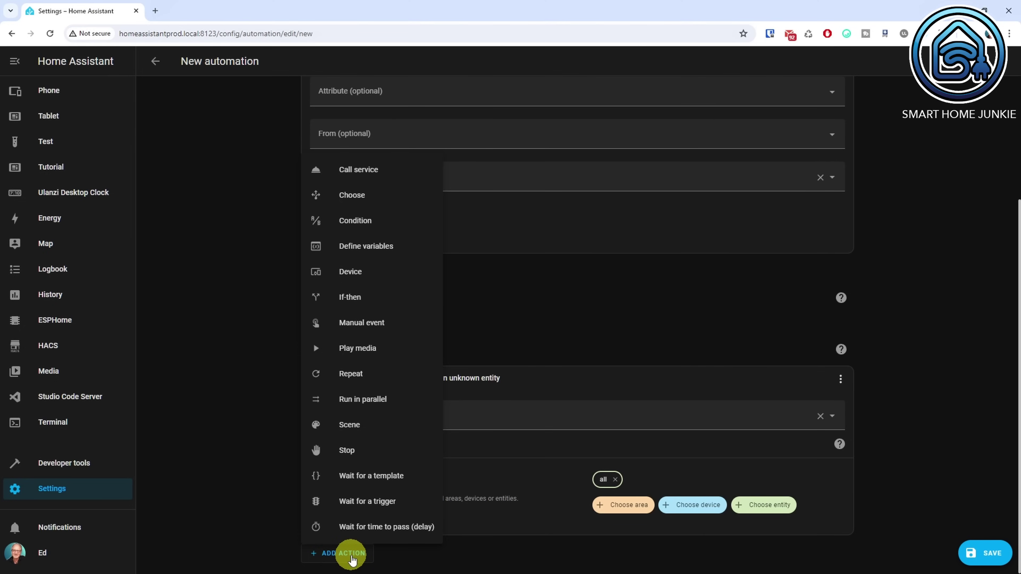
{"action": "left_click", "coordinate": [362, 169]}
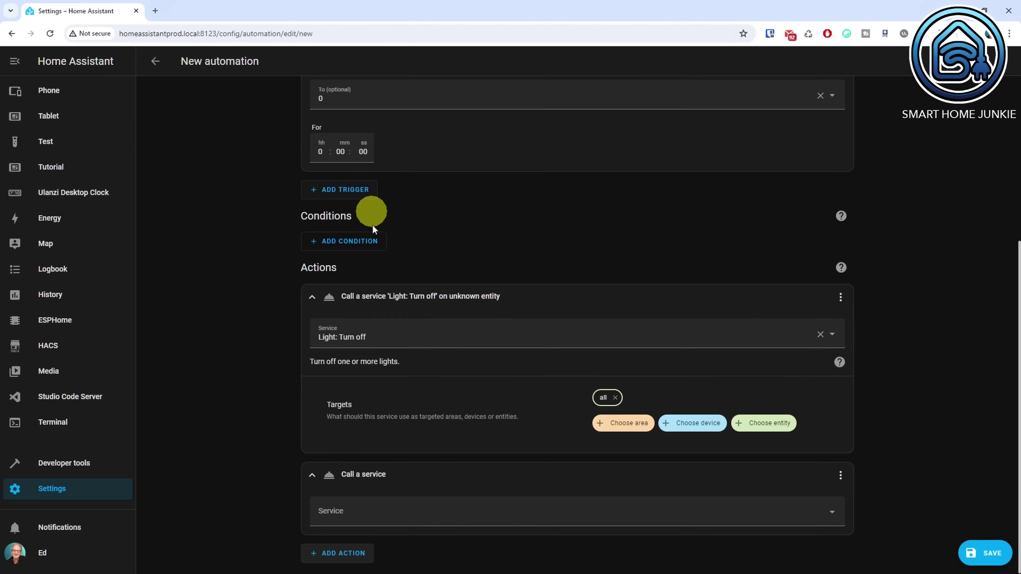
{"action": "left_click", "coordinate": [397, 513]}
{"action": "type", "text": "sw"}
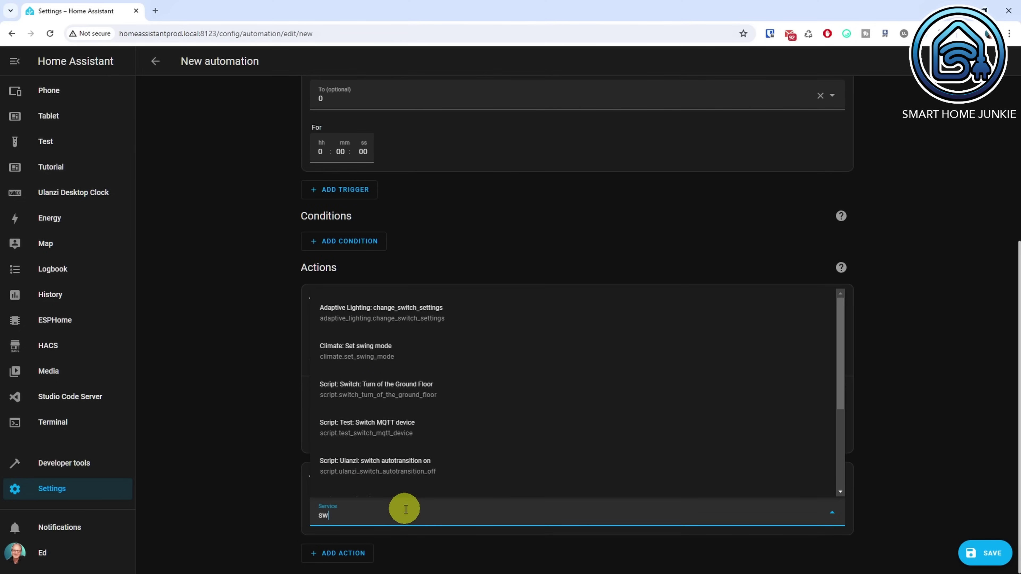
{"action": "type", "text": "itch."}
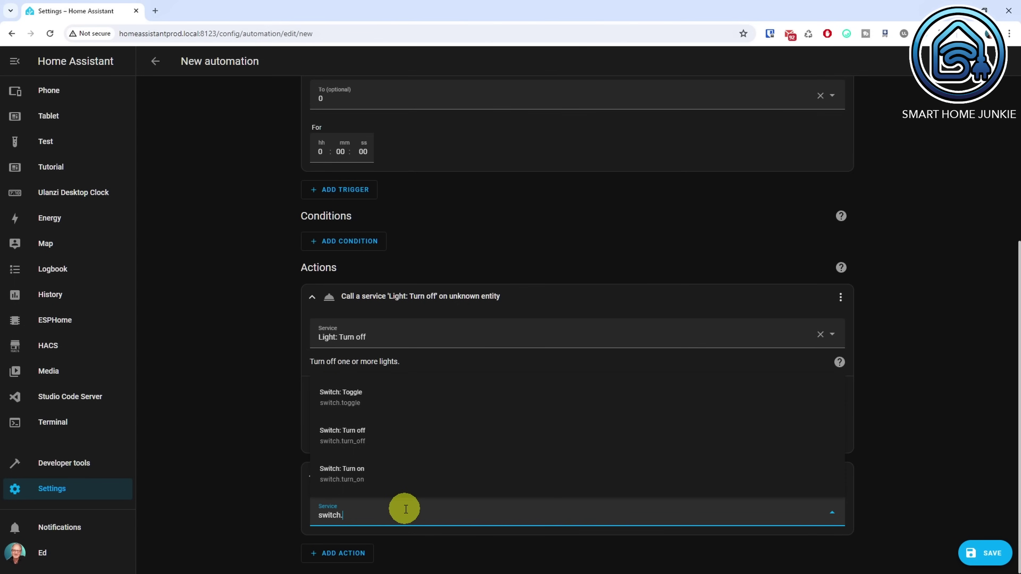
{"action": "type", "text": "turn_off"}
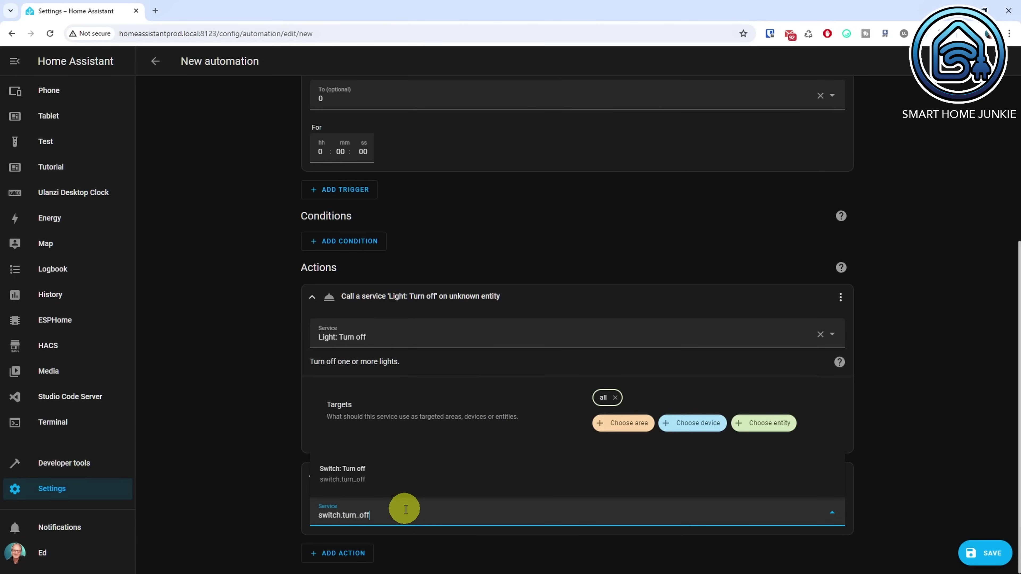
{"action": "left_click", "coordinate": [366, 471]}
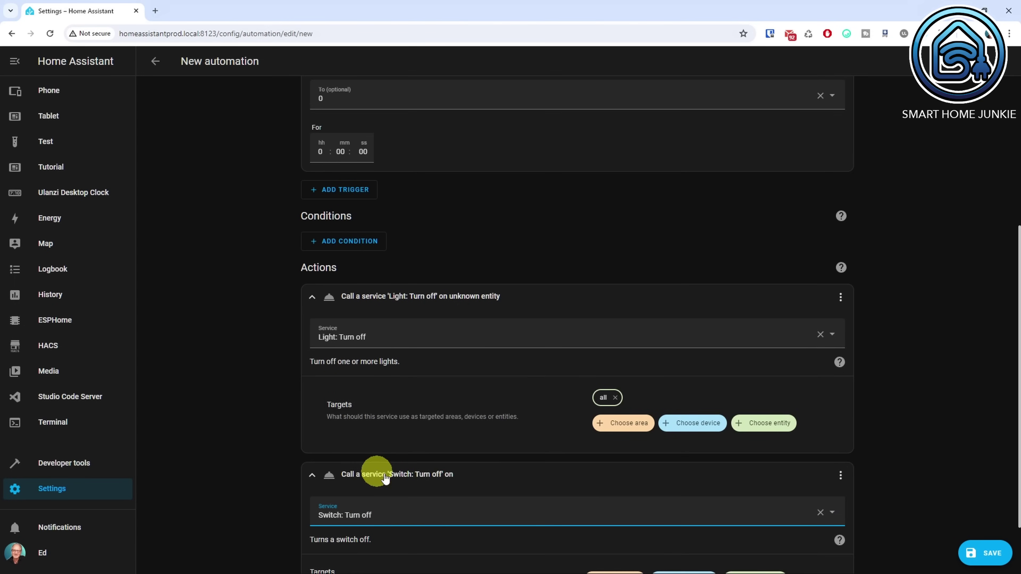
{"action": "scroll", "coordinate": [884, 497], "scroll_direction": "down", "scroll_amount": 2}
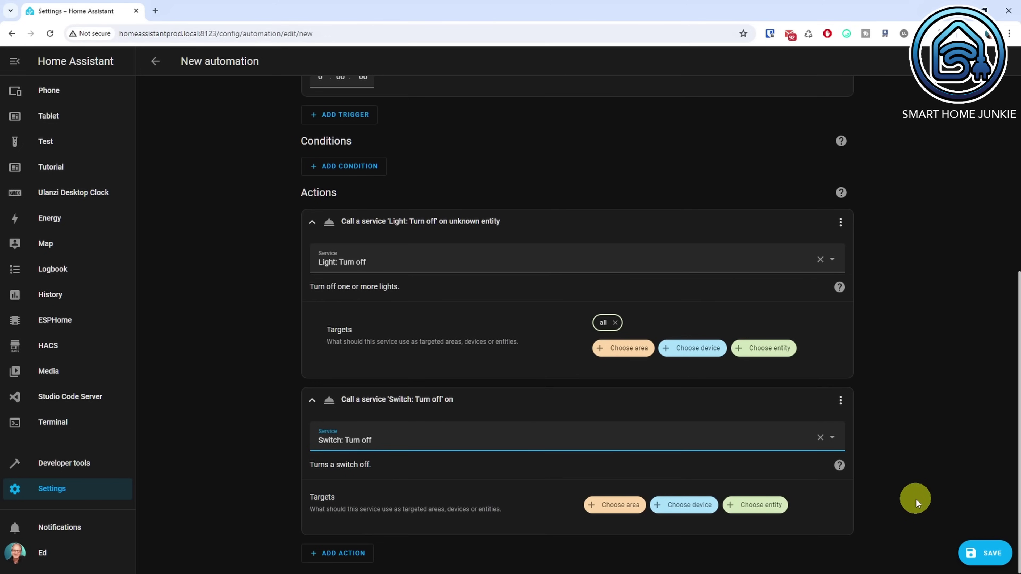
{"action": "left_click", "coordinate": [698, 506]}
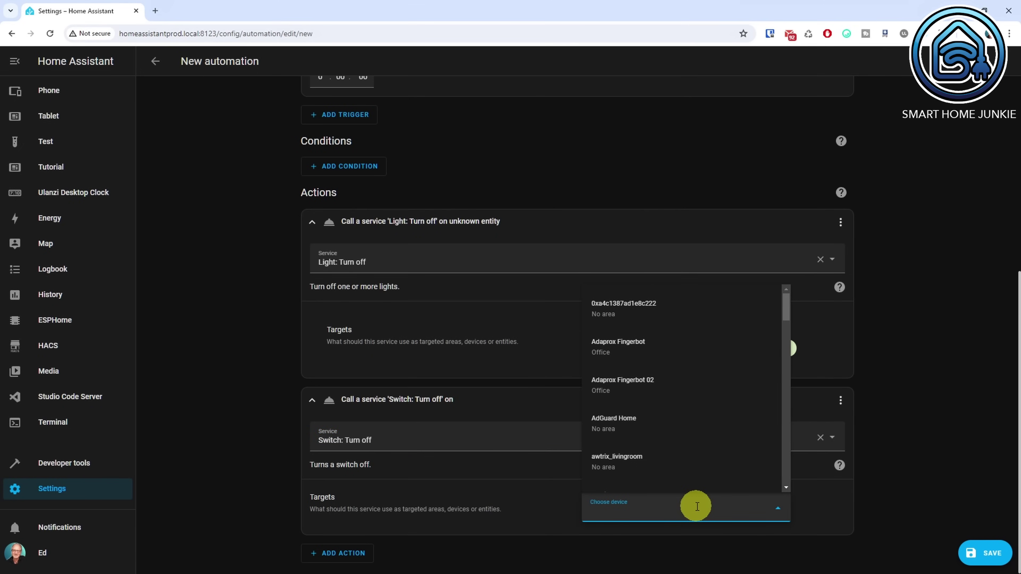
{"action": "type", "text": "tosot"}
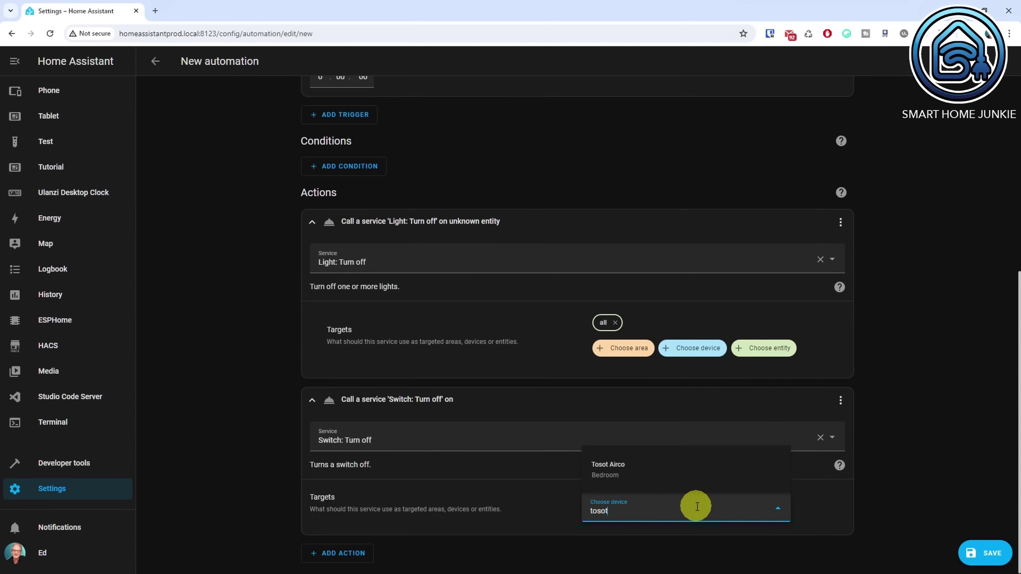
{"action": "left_click", "coordinate": [615, 469]}
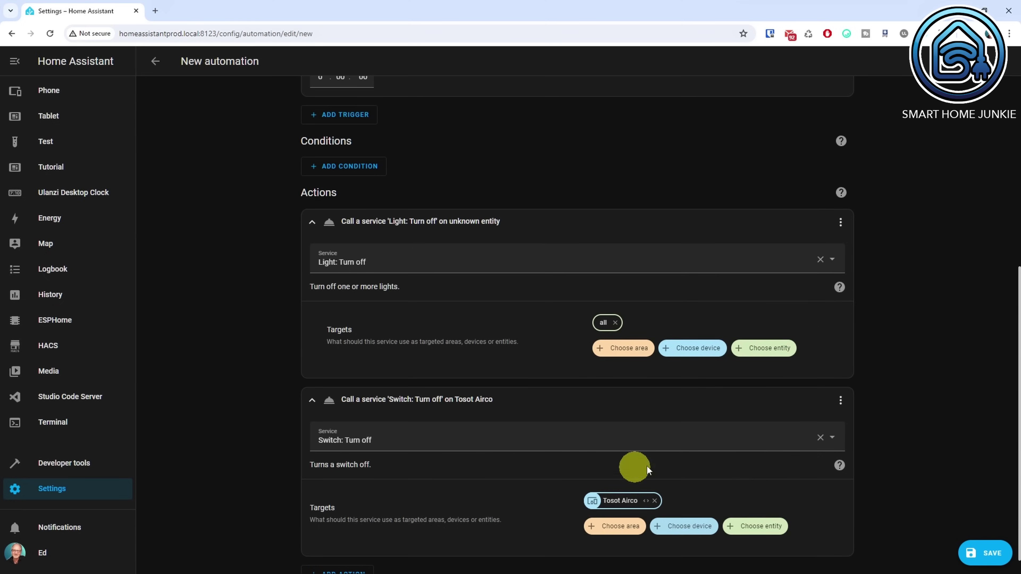
{"action": "left_click", "coordinate": [992, 554]}
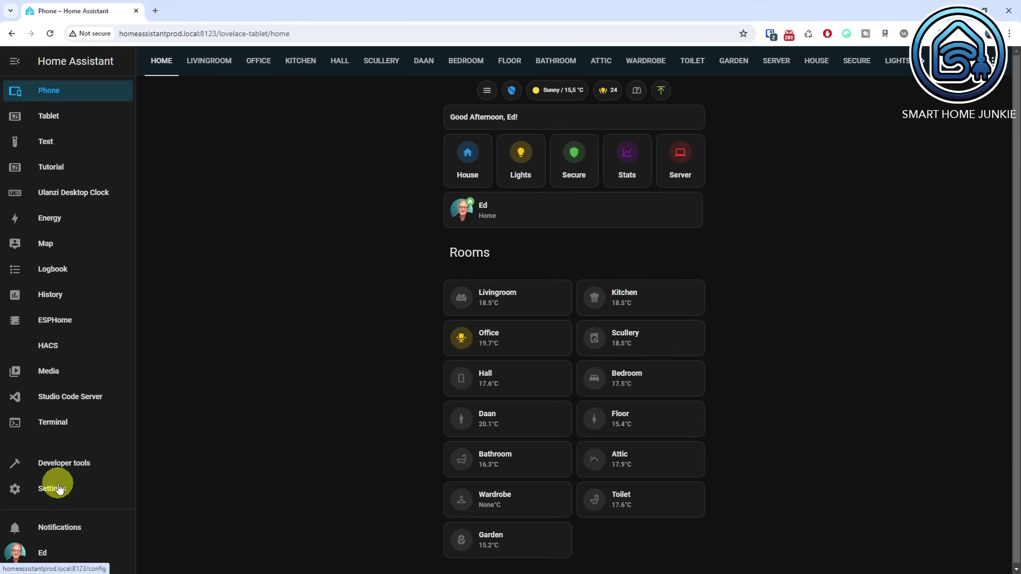
Create a new automation from Settings > Automations & scenes.
{"action": "left_click", "coordinate": [59, 488]}
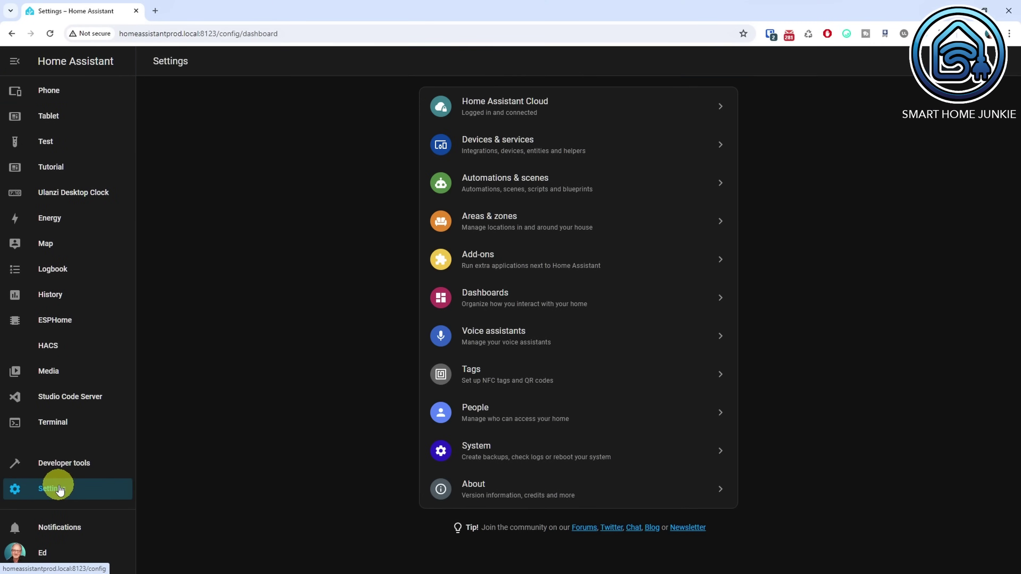
{"action": "left_click", "coordinate": [531, 183]}
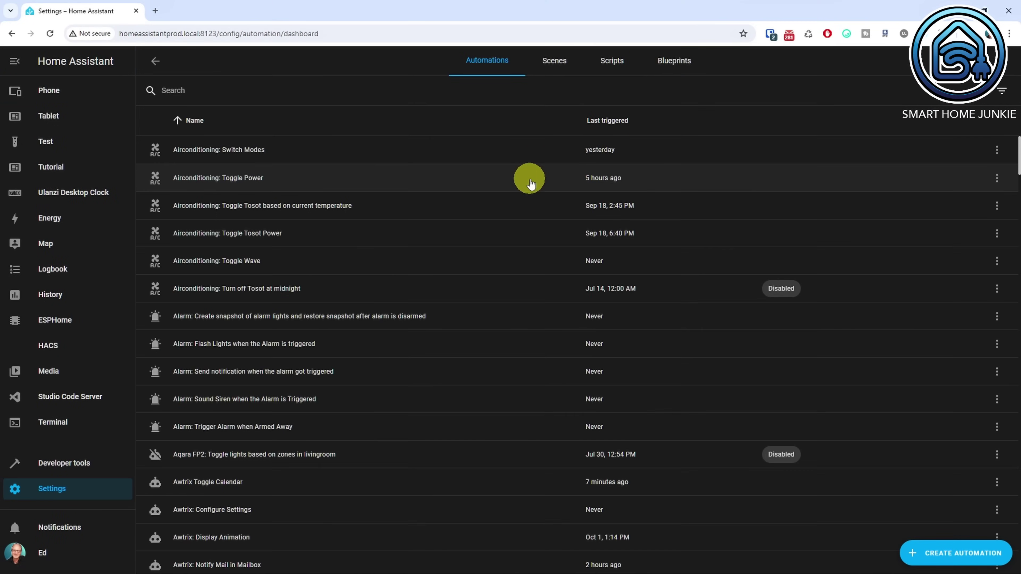
{"action": "left_click", "coordinate": [959, 561]}
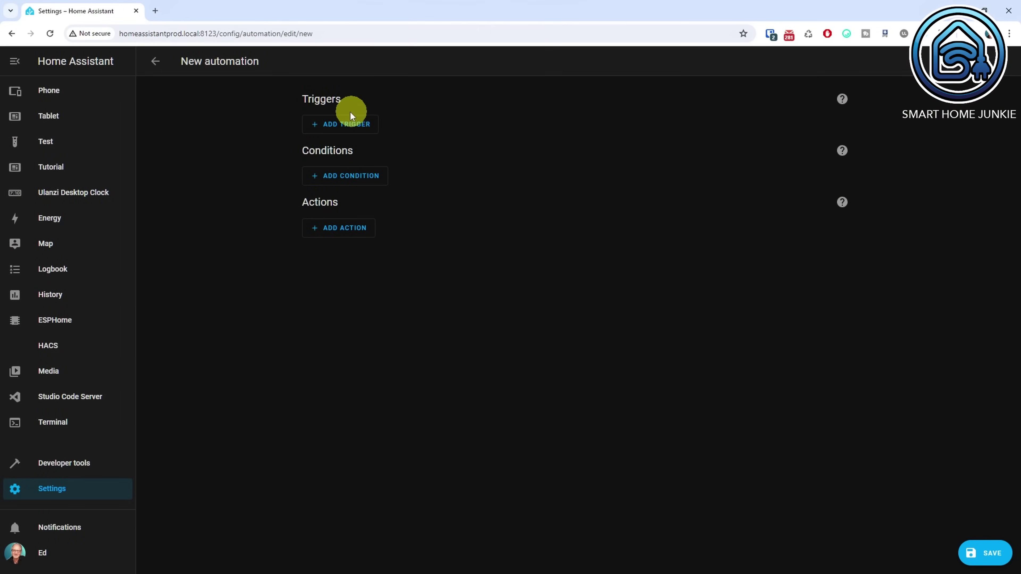
Add a State trigger on zone.home with To set to 0.
{"action": "left_click", "coordinate": [346, 125]}
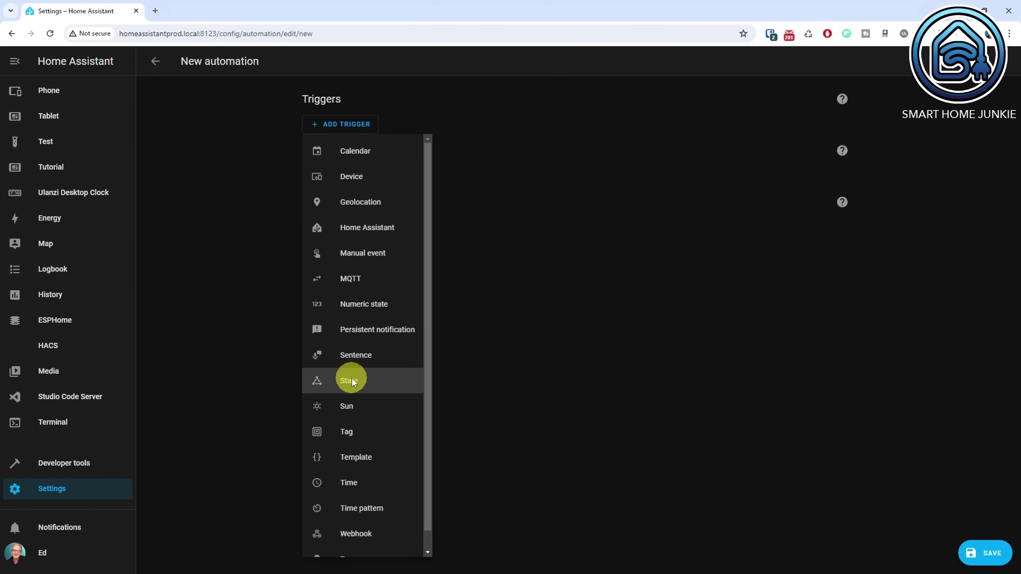
{"action": "left_click", "coordinate": [350, 381]}
{"action": "left_click", "coordinate": [441, 185]}
{"action": "type", "text": "zone.home"}
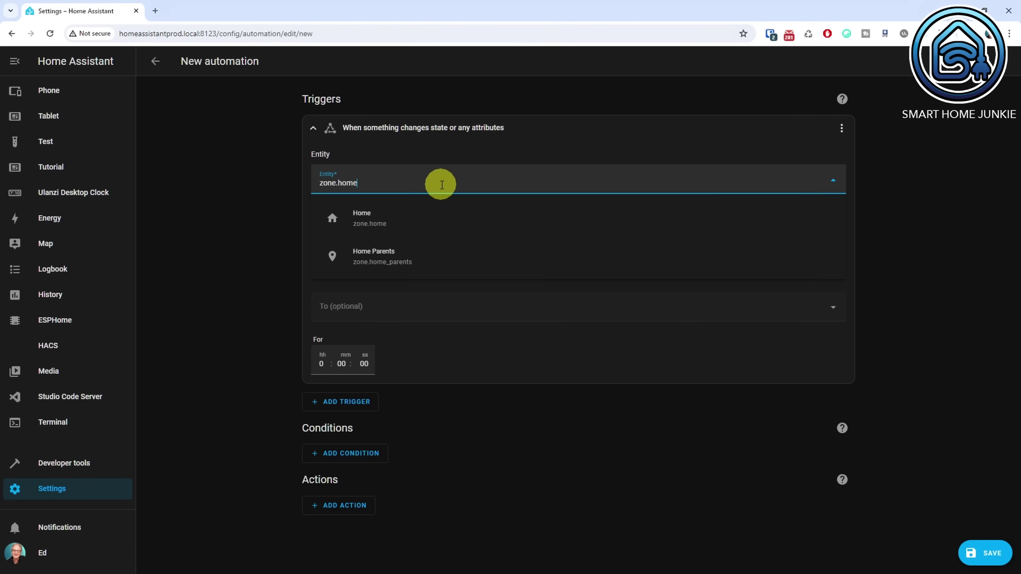
{"action": "left_click", "coordinate": [432, 219]}
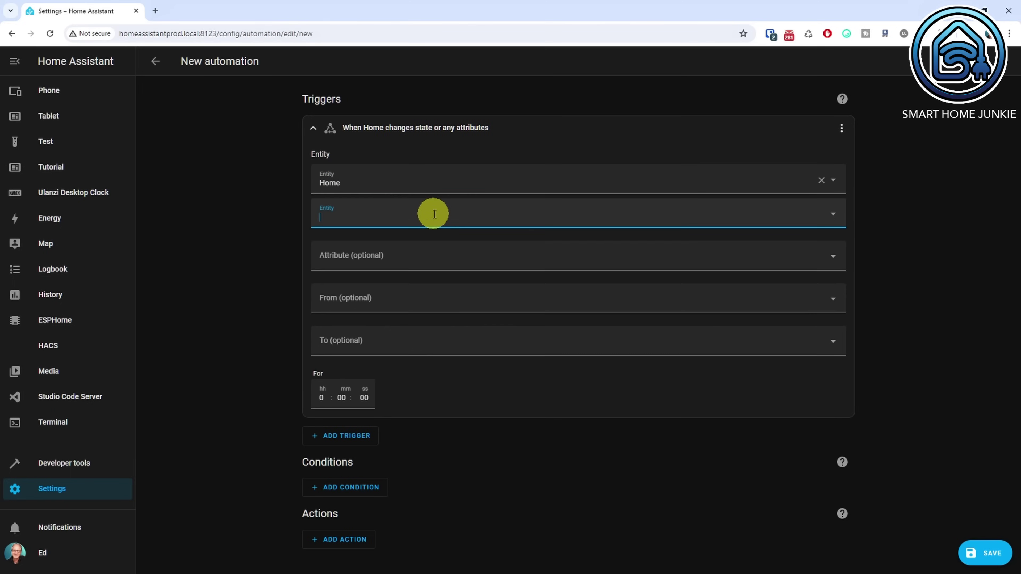
{"action": "left_click", "coordinate": [407, 346]}
{"action": "type", "text": "0"}
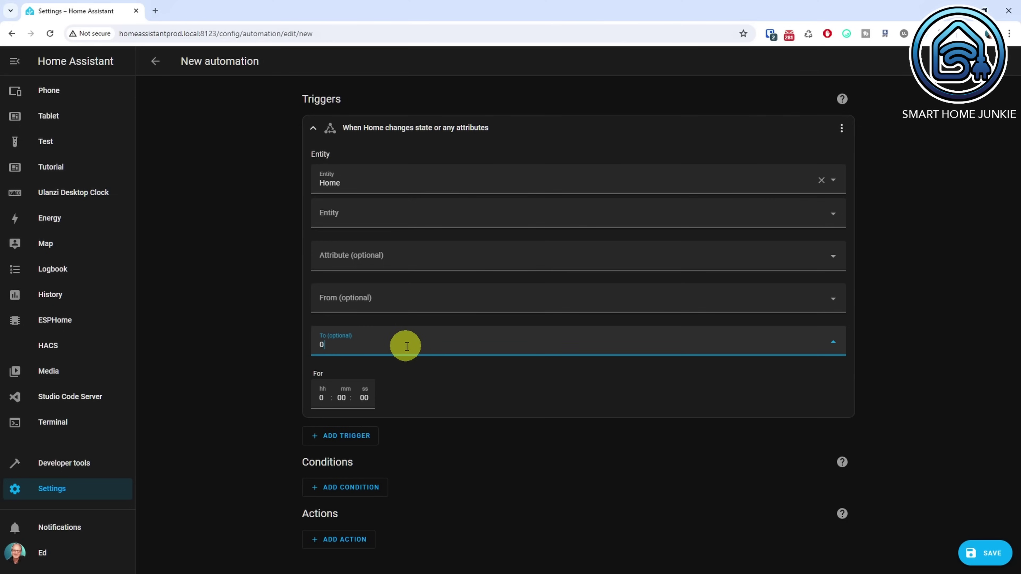
Give the Home-zone trigger the ID 'Nobody Home'.
{"action": "left_click", "coordinate": [841, 128]}
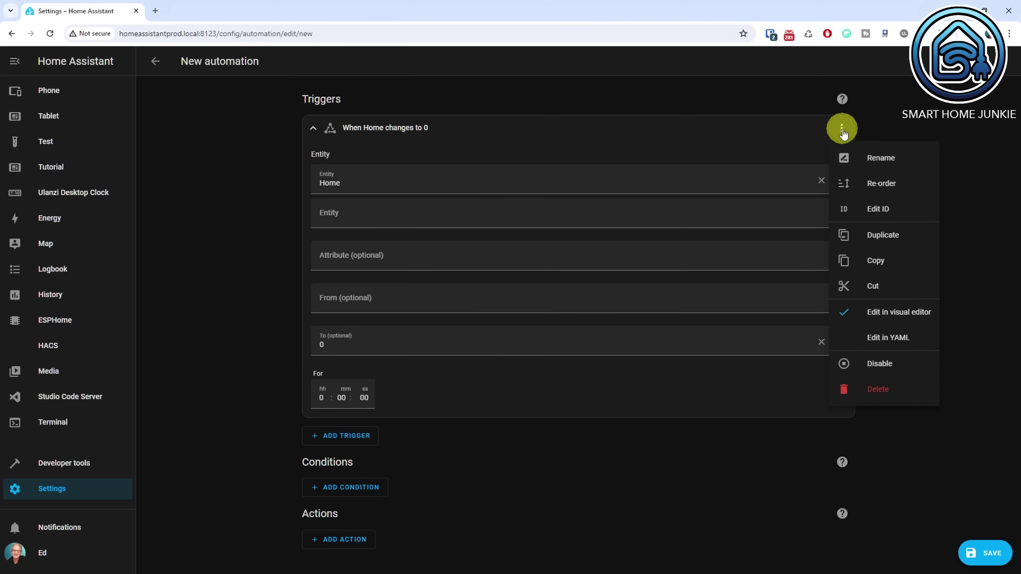
{"action": "left_click", "coordinate": [873, 208]}
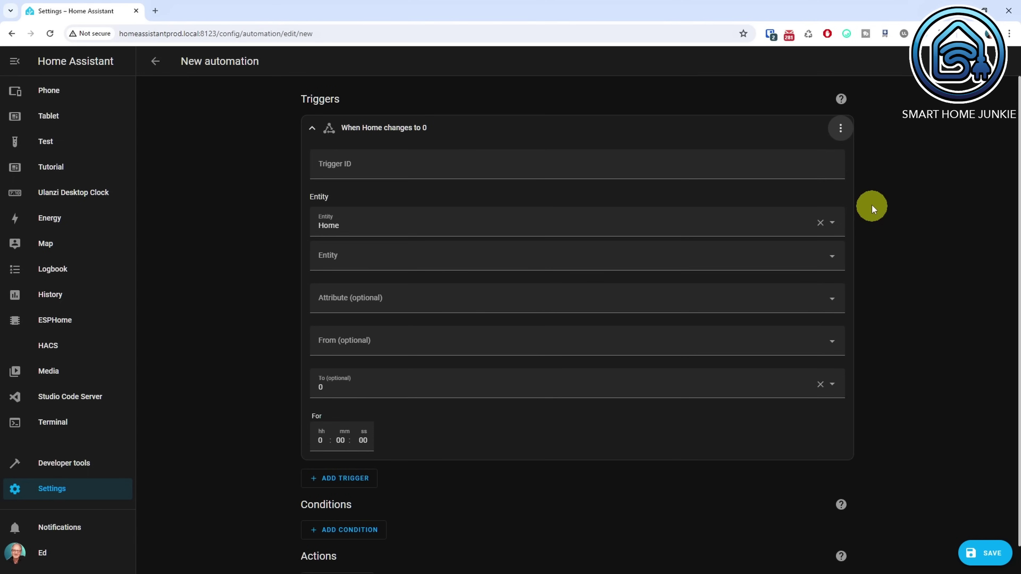
{"action": "left_click", "coordinate": [794, 170]}
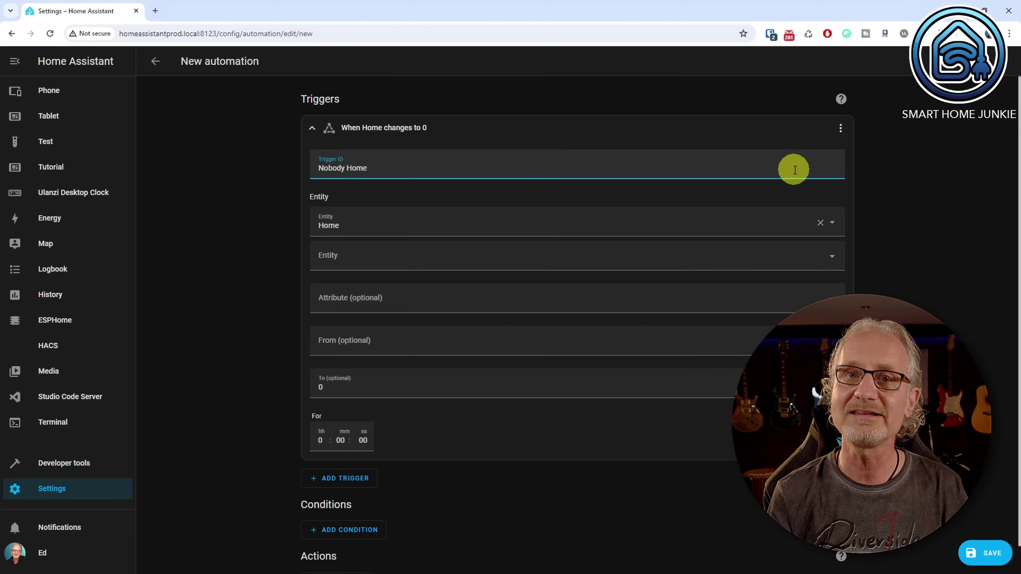
{"action": "left_click", "coordinate": [354, 479]}
Make the new trigger a Numeric state trigger on zone.home with Above 0.
{"action": "left_click", "coordinate": [370, 237]}
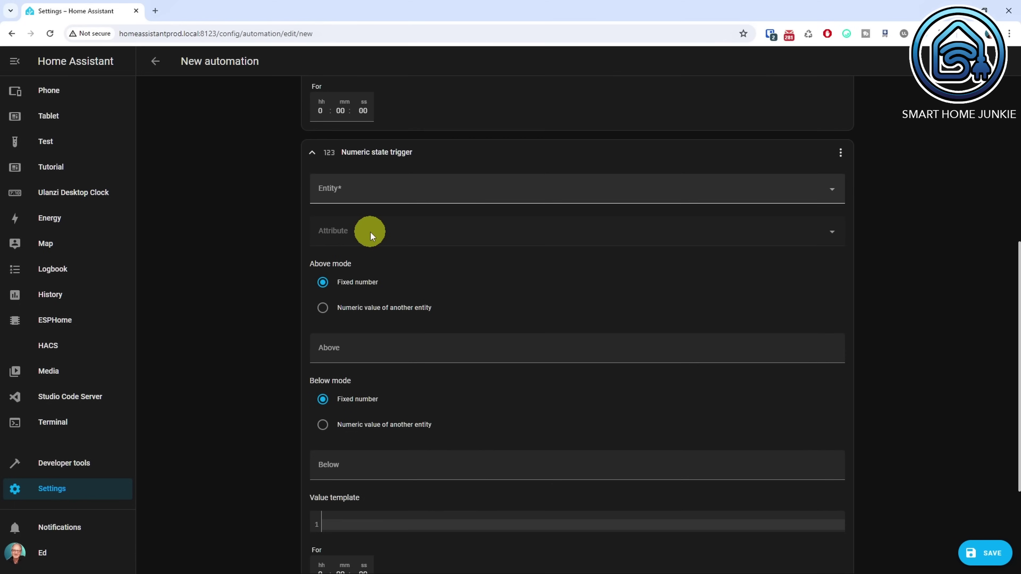
{"action": "left_click", "coordinate": [396, 190]}
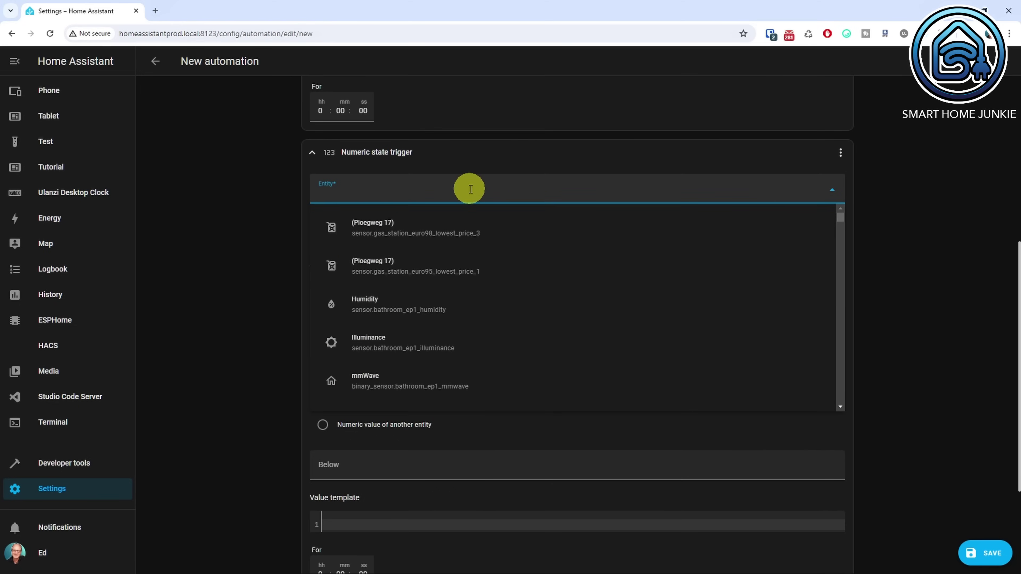
{"action": "type", "text": "zone.home"}
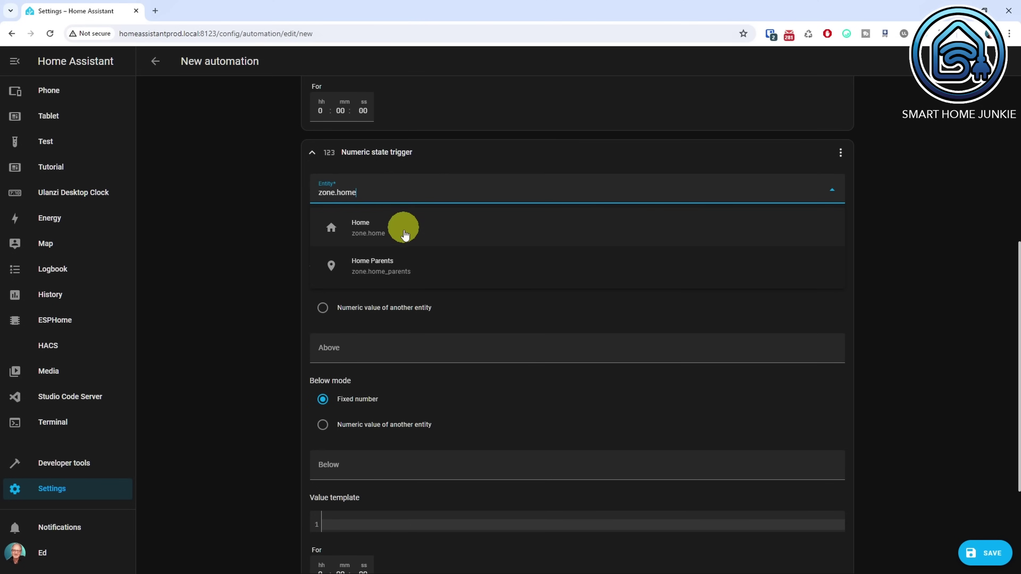
{"action": "left_click", "coordinate": [401, 228]}
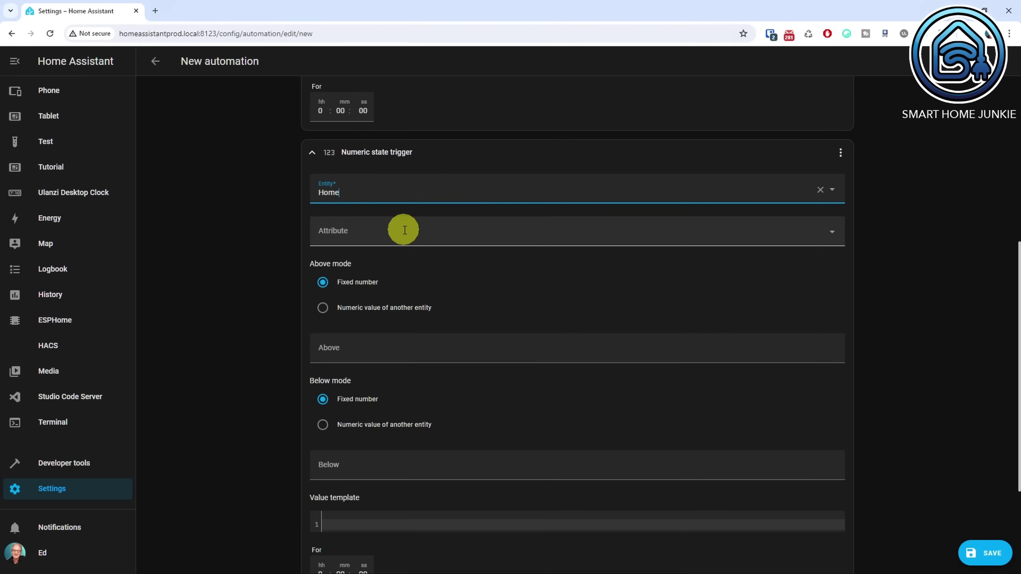
{"action": "left_click", "coordinate": [374, 351]}
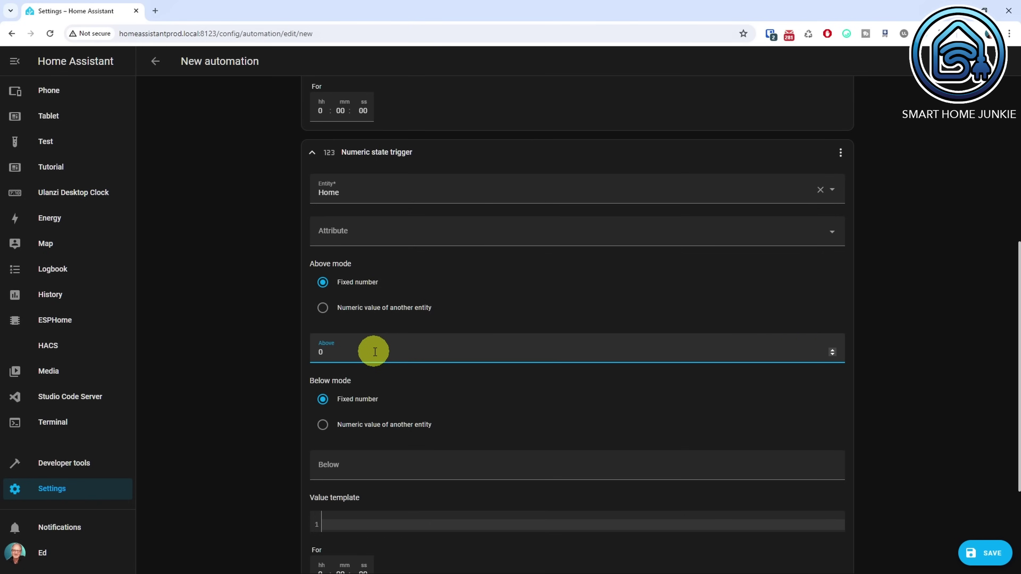
{"action": "scroll", "coordinate": [906, 357], "scroll_direction": "down", "scroll_amount": 4}
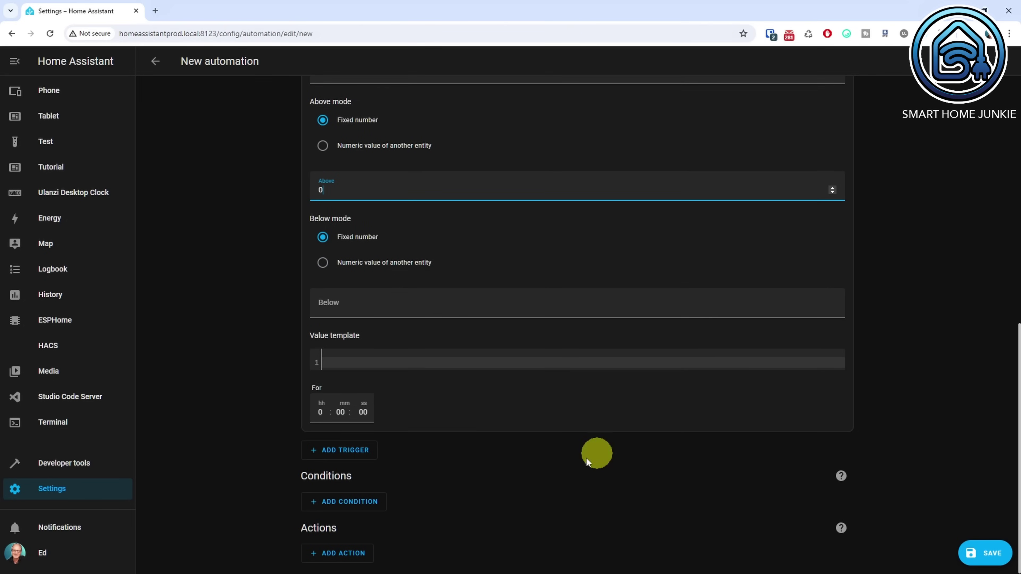
Add an If-then action conditioned on the Nobody Home trigger, with a Call service under Then.
{"action": "left_click", "coordinate": [353, 553]}
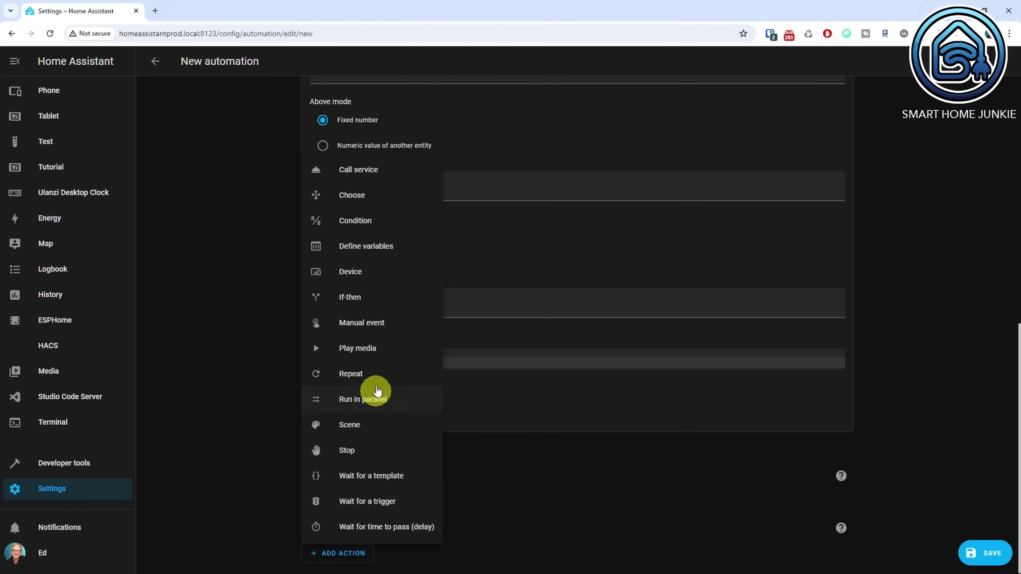
{"action": "left_click", "coordinate": [367, 297]}
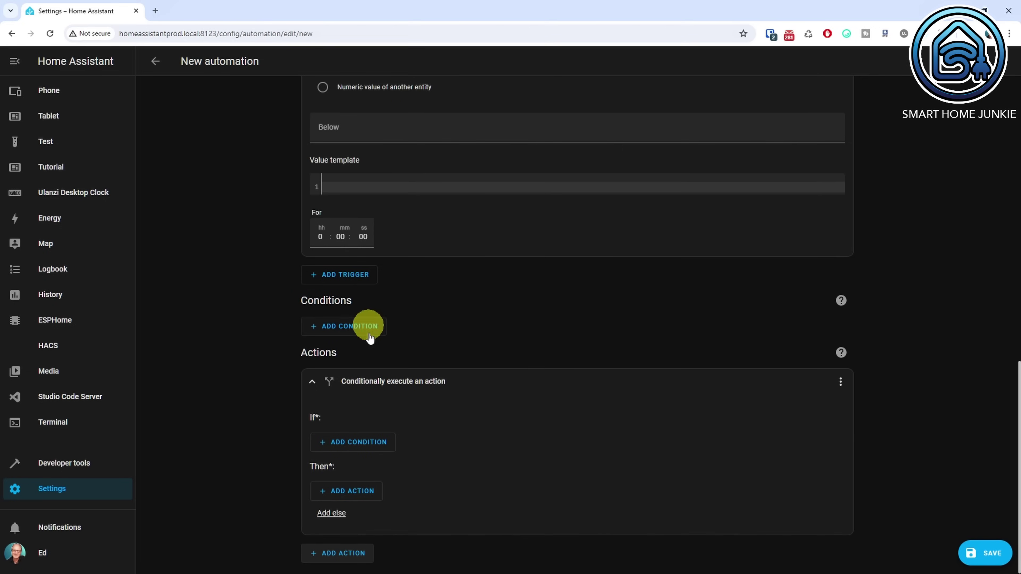
{"action": "left_click", "coordinate": [374, 443]}
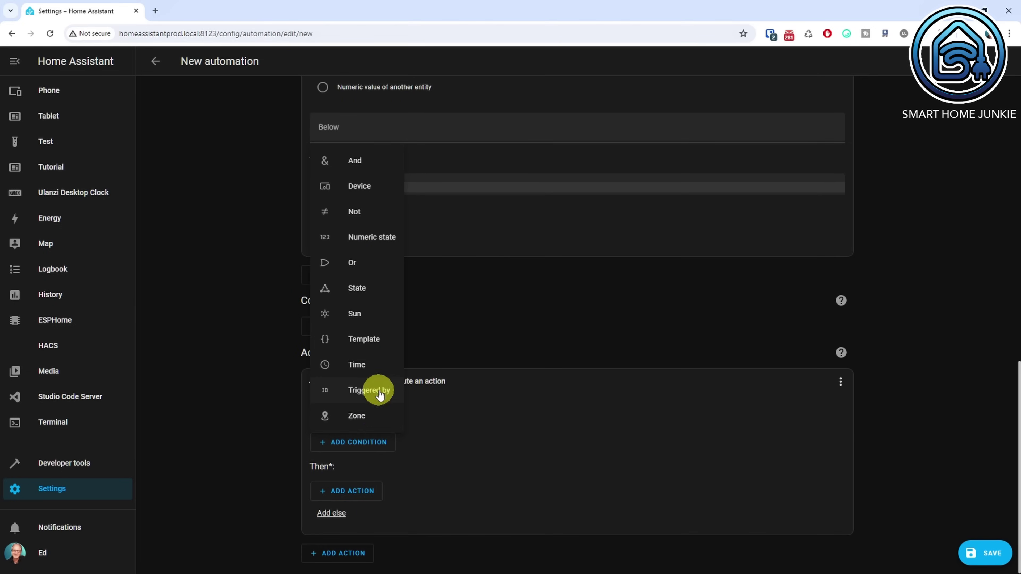
{"action": "left_click", "coordinate": [368, 389]}
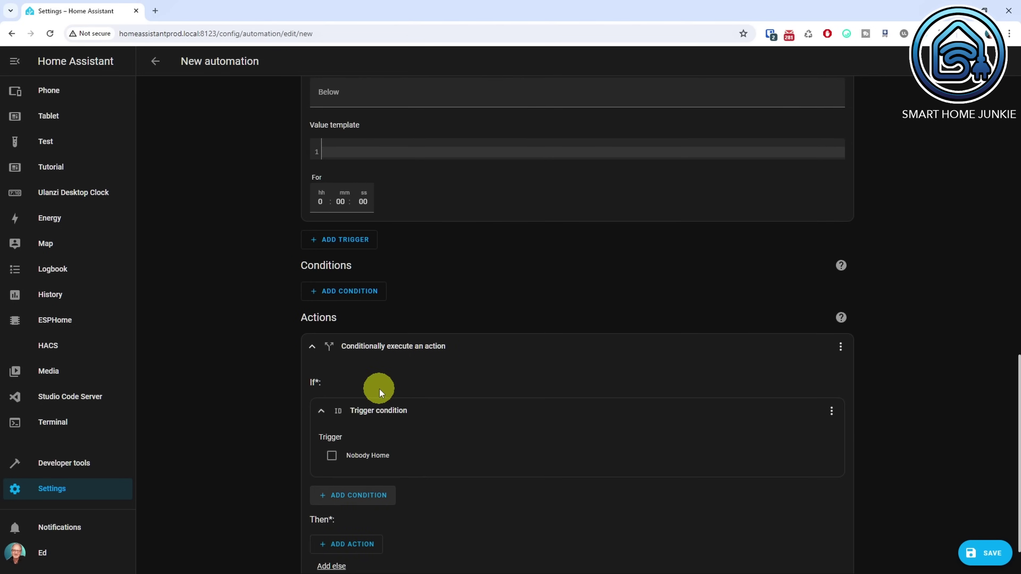
{"action": "left_click", "coordinate": [332, 456]}
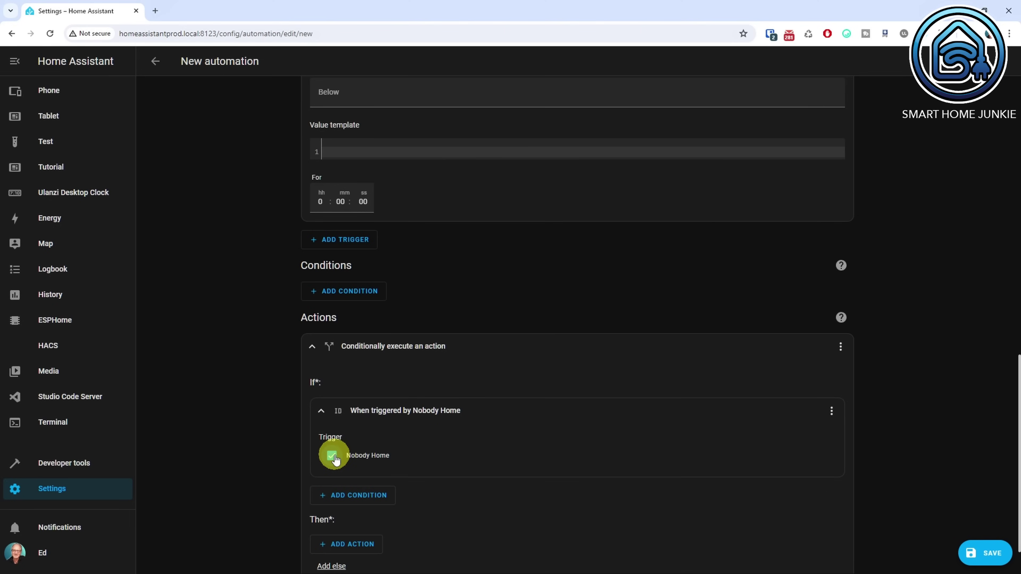
{"action": "left_click", "coordinate": [354, 544]}
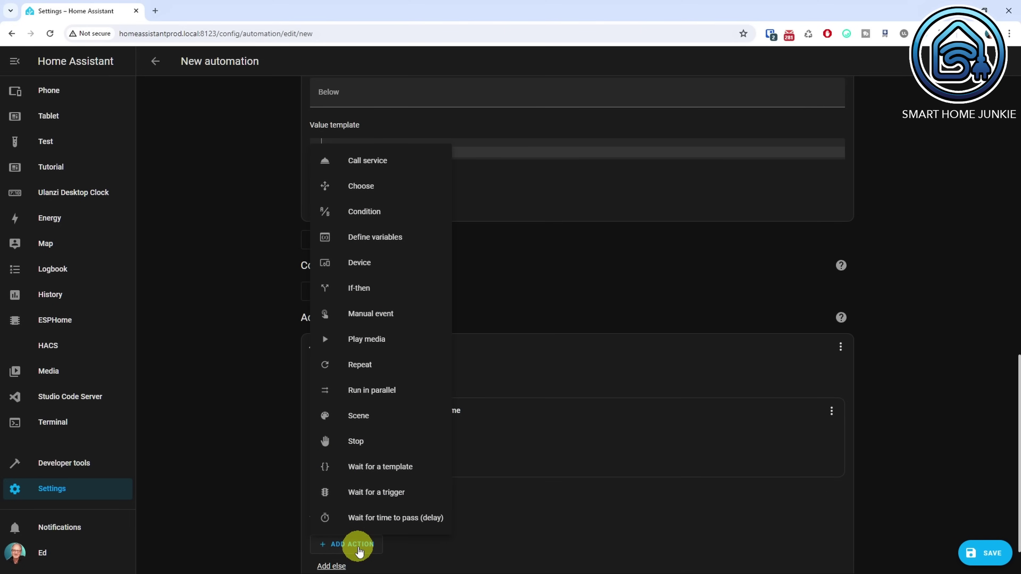
{"action": "left_click", "coordinate": [372, 166]}
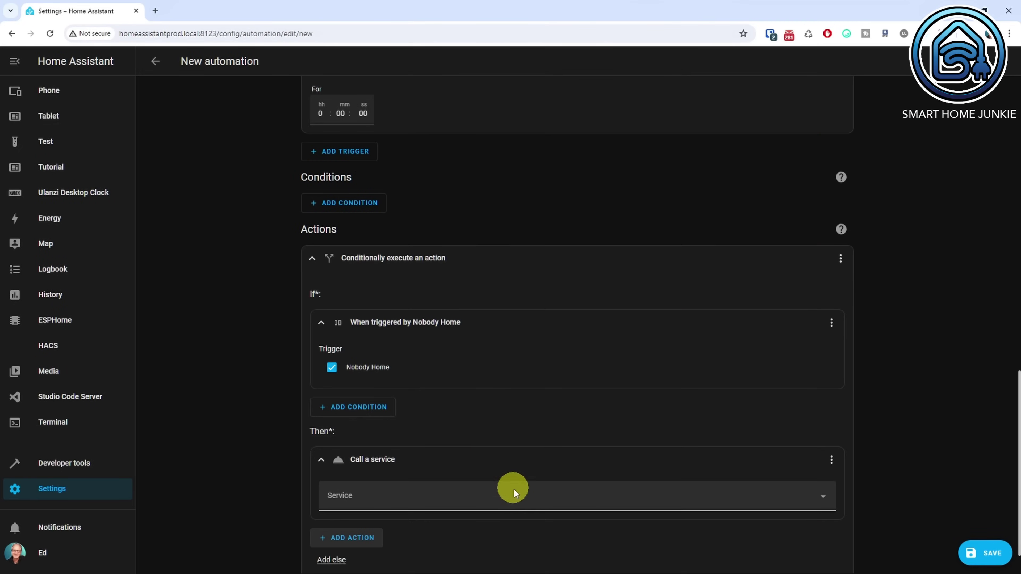
Set the Then action to Climate: Set target temperature on Livingroom at 15.
{"action": "left_click", "coordinate": [518, 500]}
{"action": "type", "text": "set "}
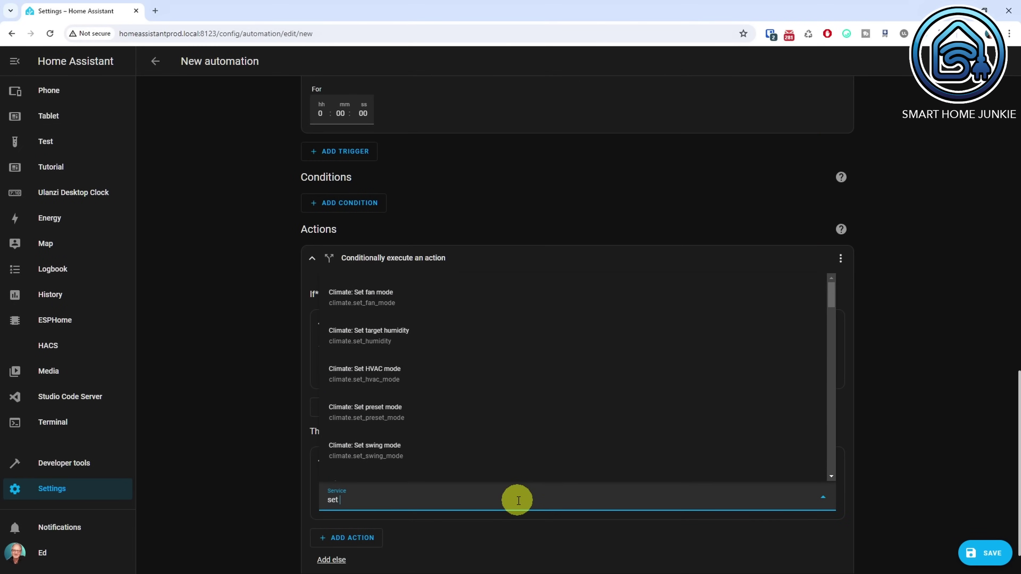
{"action": "type", "text": "target"}
{"action": "left_click", "coordinate": [446, 462]}
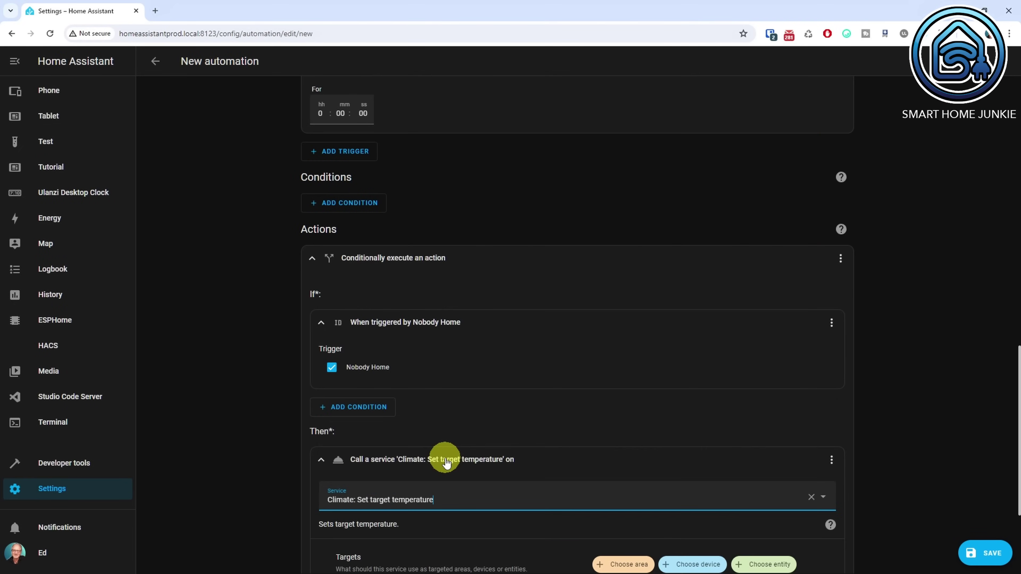
{"action": "scroll", "coordinate": [924, 473], "scroll_direction": "down", "scroll_amount": 4}
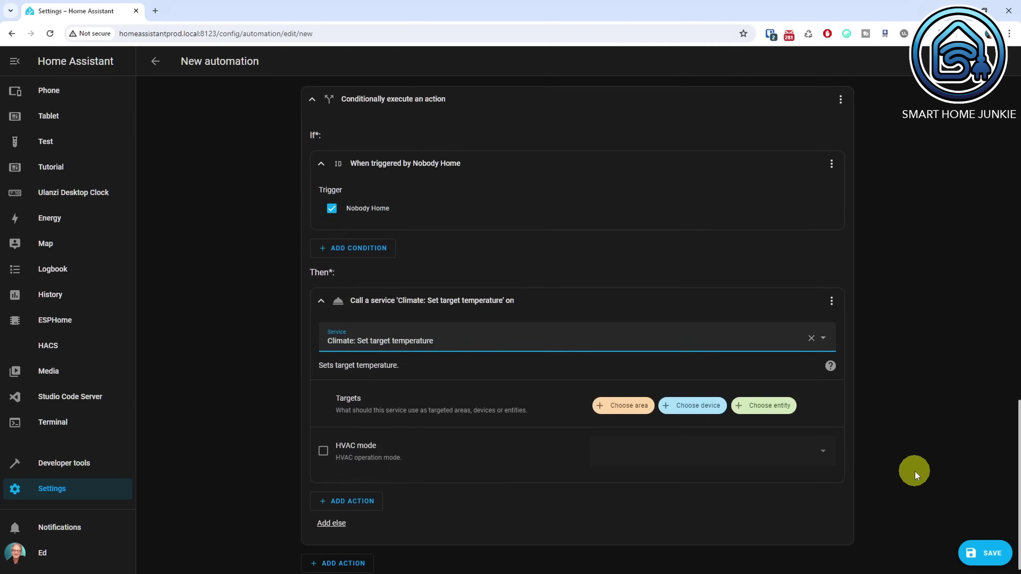
{"action": "left_click", "coordinate": [768, 398]}
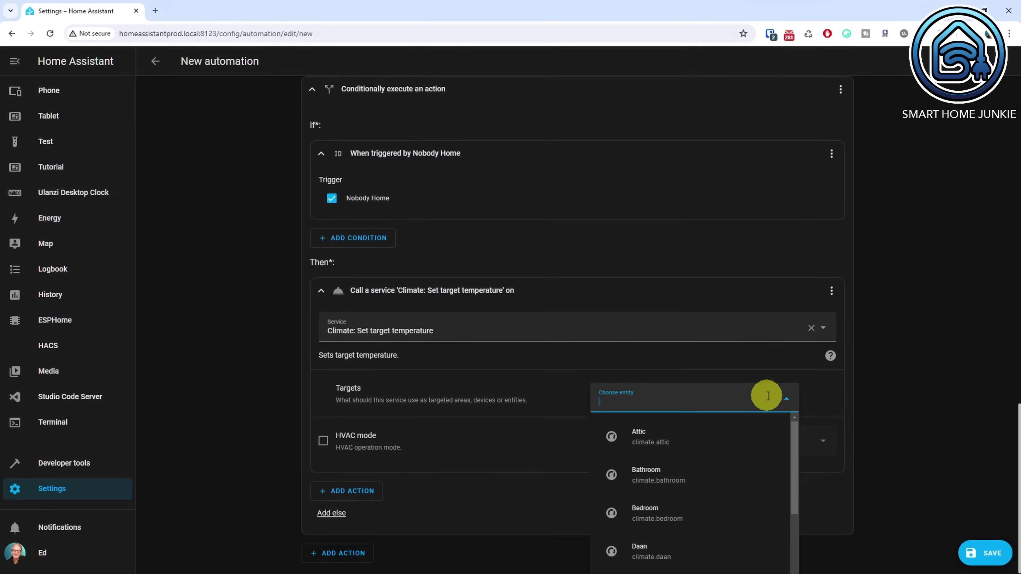
{"action": "type", "text": "livi"}
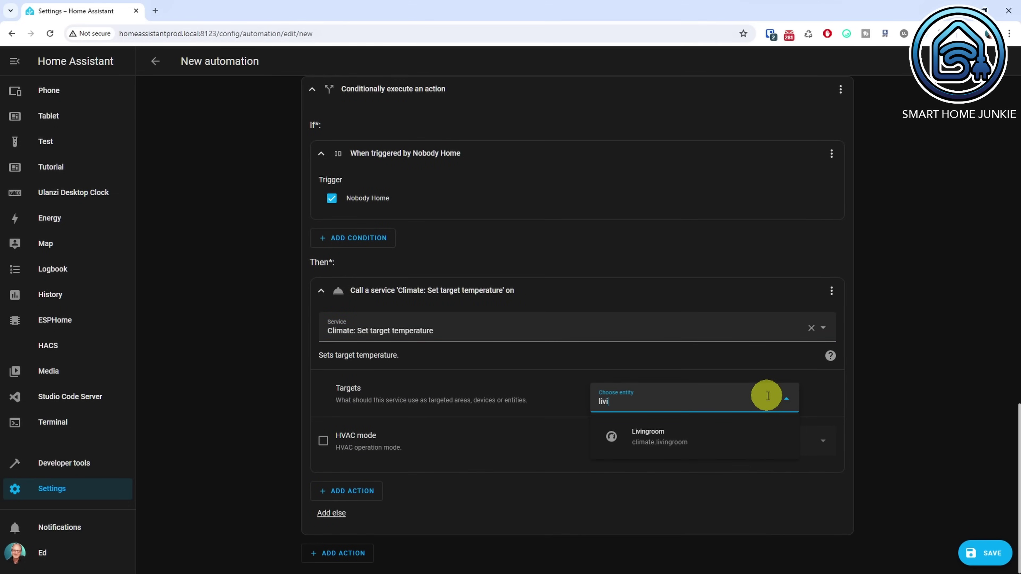
{"action": "type", "text": "ngroom"}
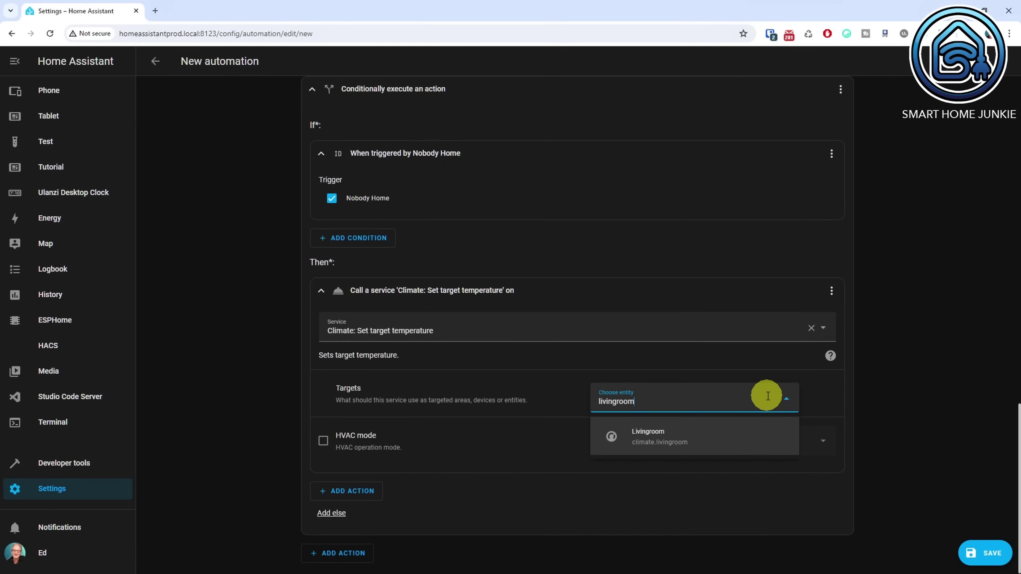
{"action": "left_click", "coordinate": [747, 432]}
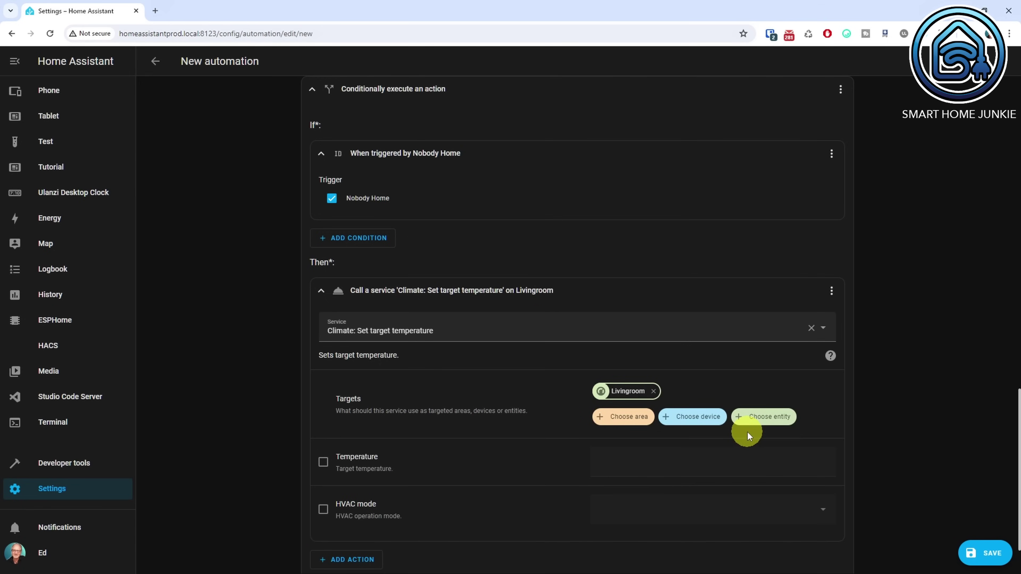
{"action": "left_click", "coordinate": [324, 463]}
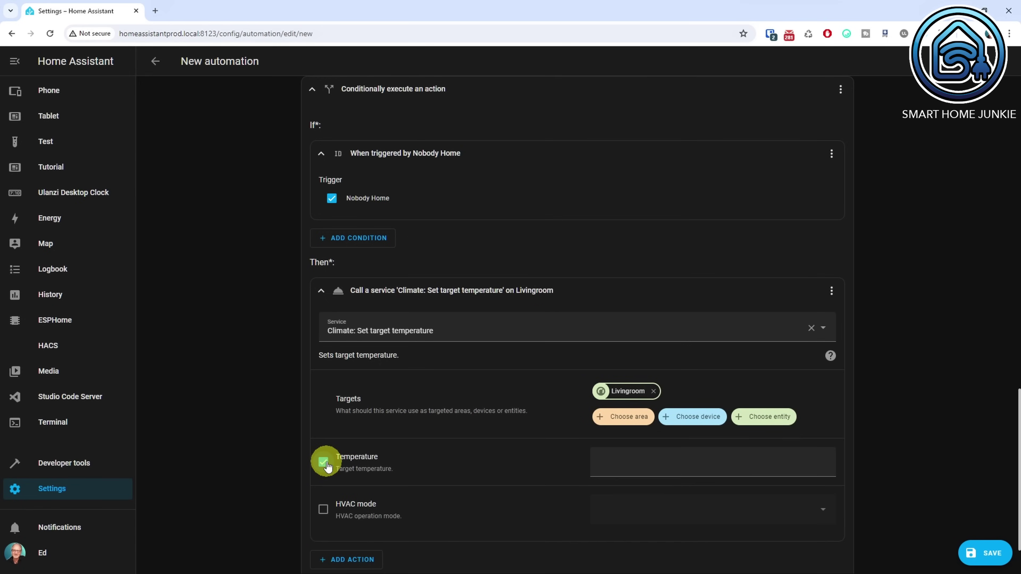
{"action": "left_click", "coordinate": [654, 466]}
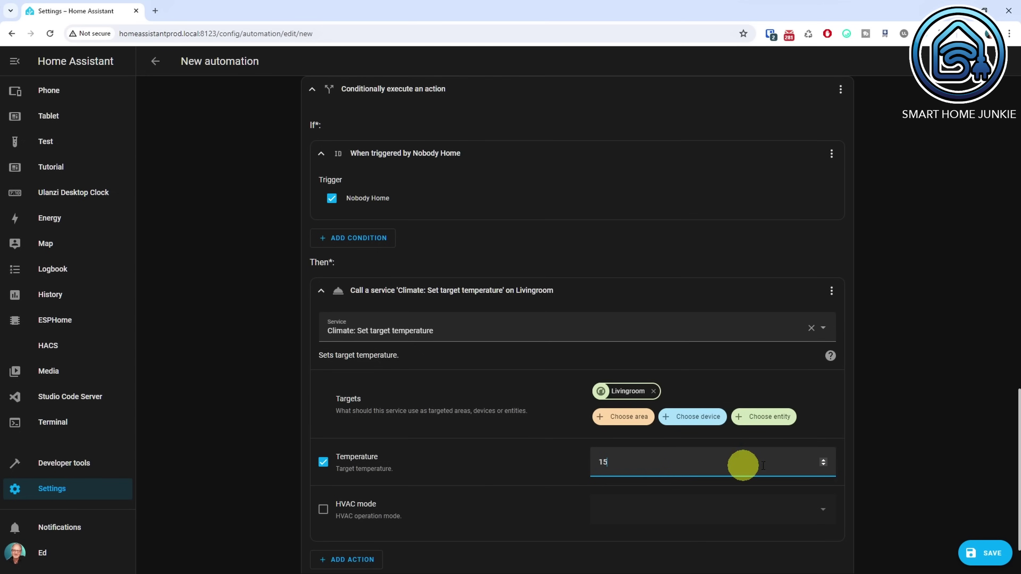
{"action": "scroll", "coordinate": [916, 458], "scroll_direction": "down", "scroll_amount": 2}
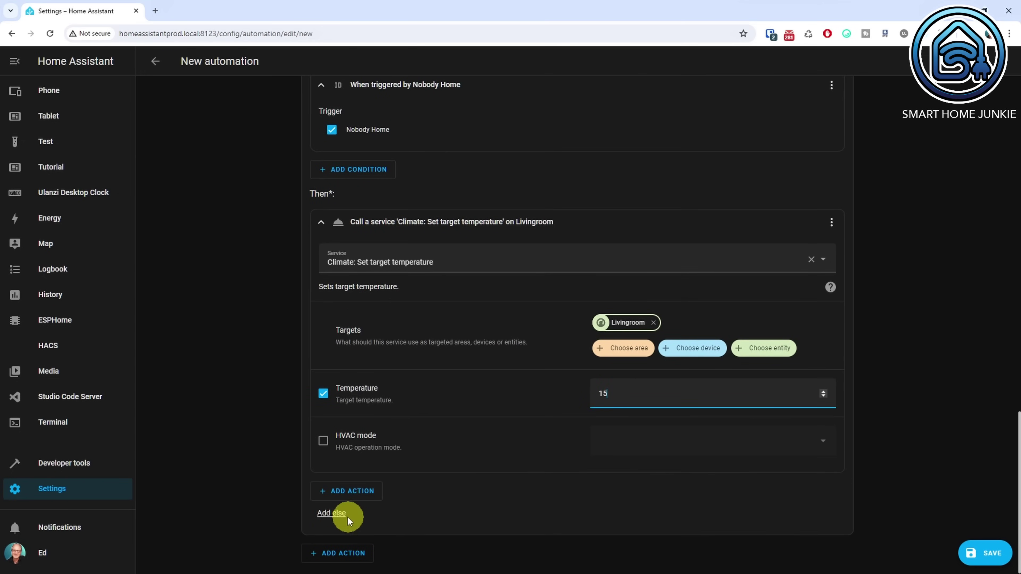
Add an Else branch with a Climate: Set target temperature service call.
{"action": "left_click", "coordinate": [331, 514]}
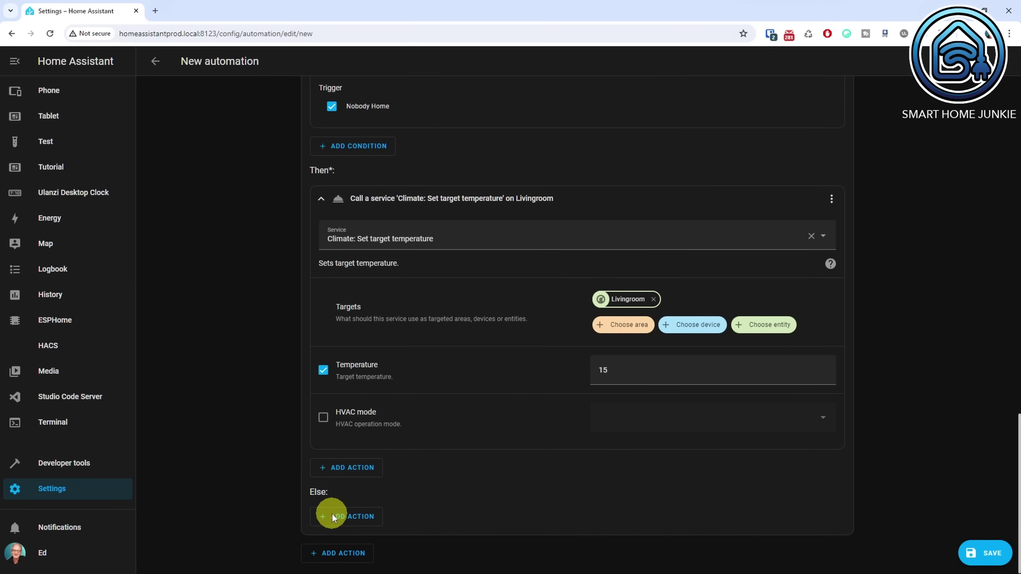
{"action": "left_click", "coordinate": [353, 517]}
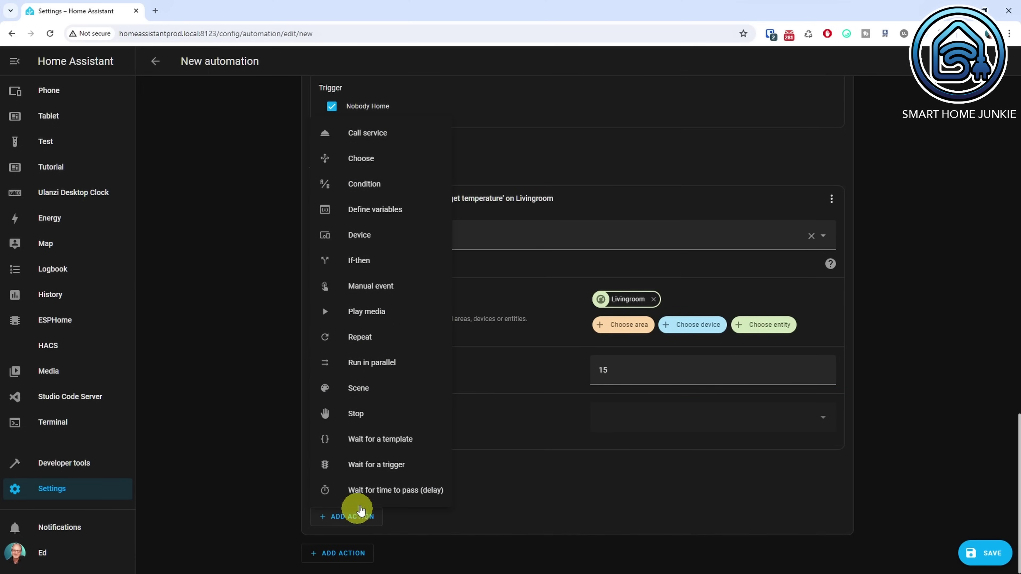
{"action": "left_click", "coordinate": [369, 134]}
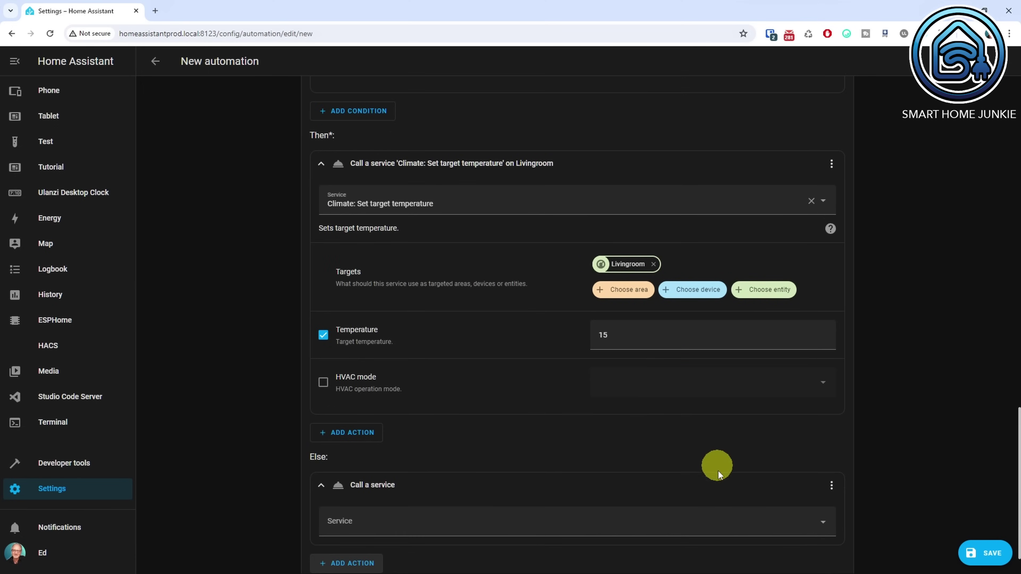
{"action": "left_click", "coordinate": [735, 523]}
{"action": "type", "text": "set target"}
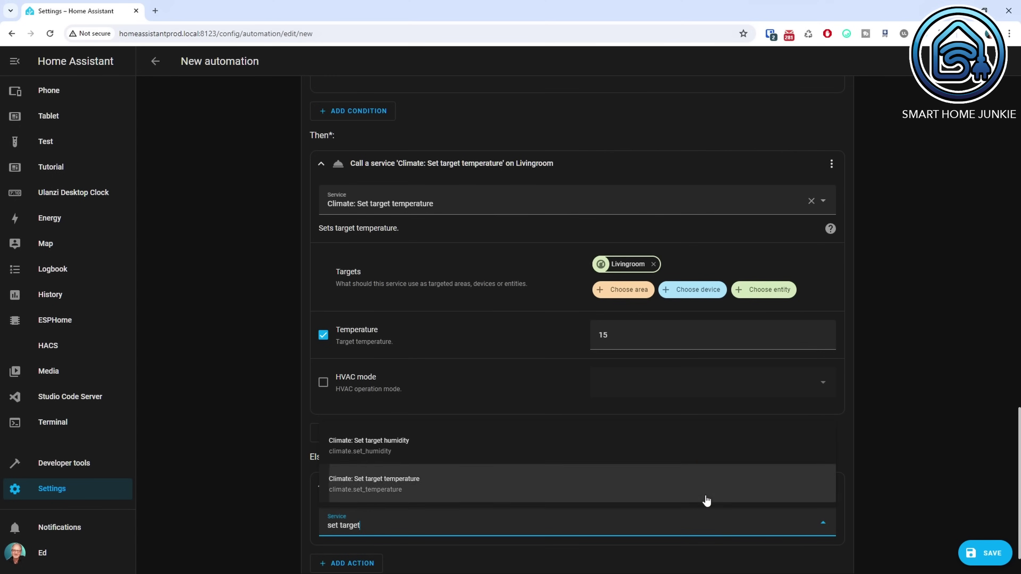
{"action": "left_click", "coordinate": [707, 498]}
{"action": "scroll", "coordinate": [950, 499], "scroll_direction": "down", "scroll_amount": 4}
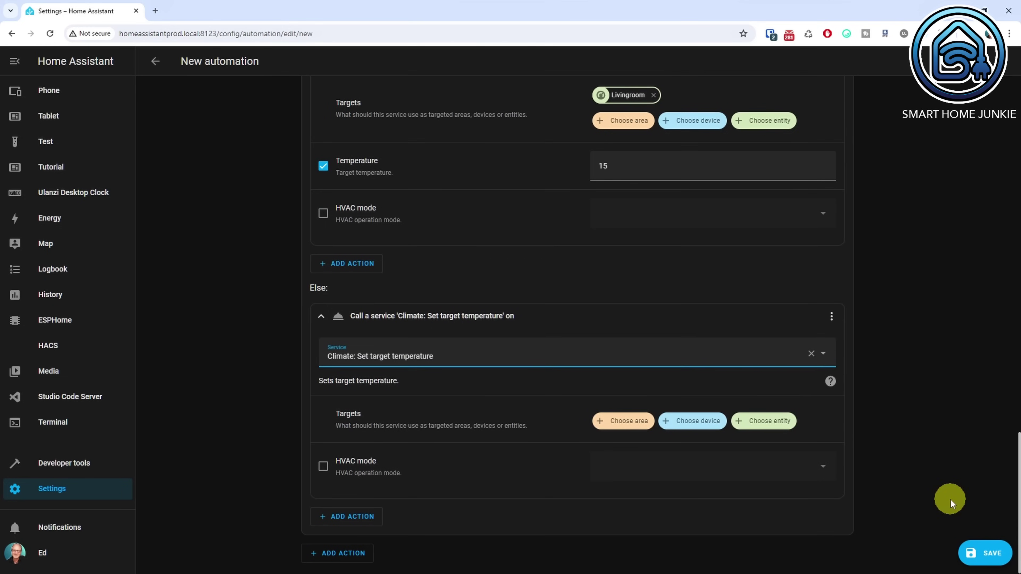
Target the Livingroom thermostat with temperature 20 and save the automation.
{"action": "left_click", "coordinate": [782, 430]}
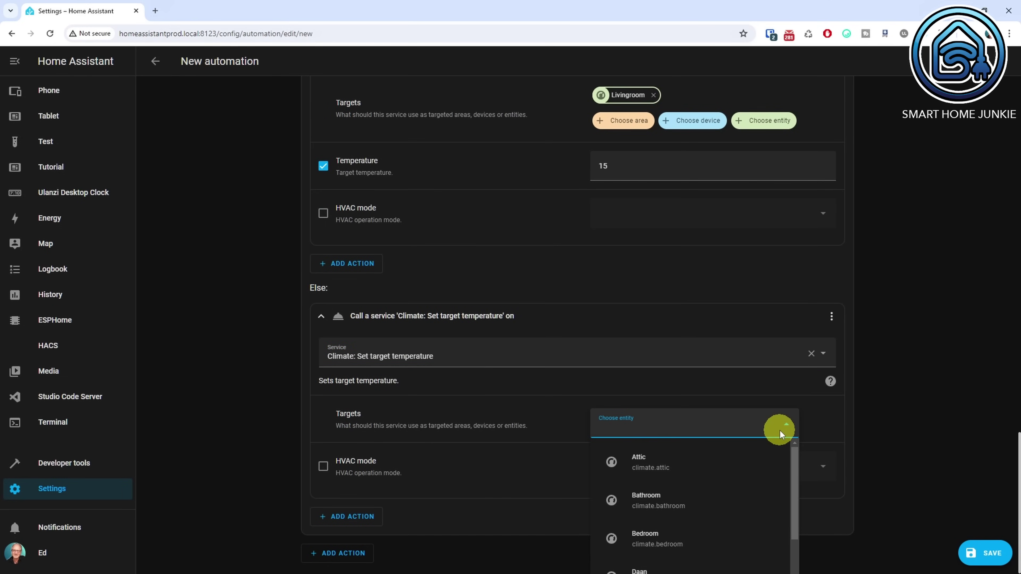
{"action": "type", "text": "living"}
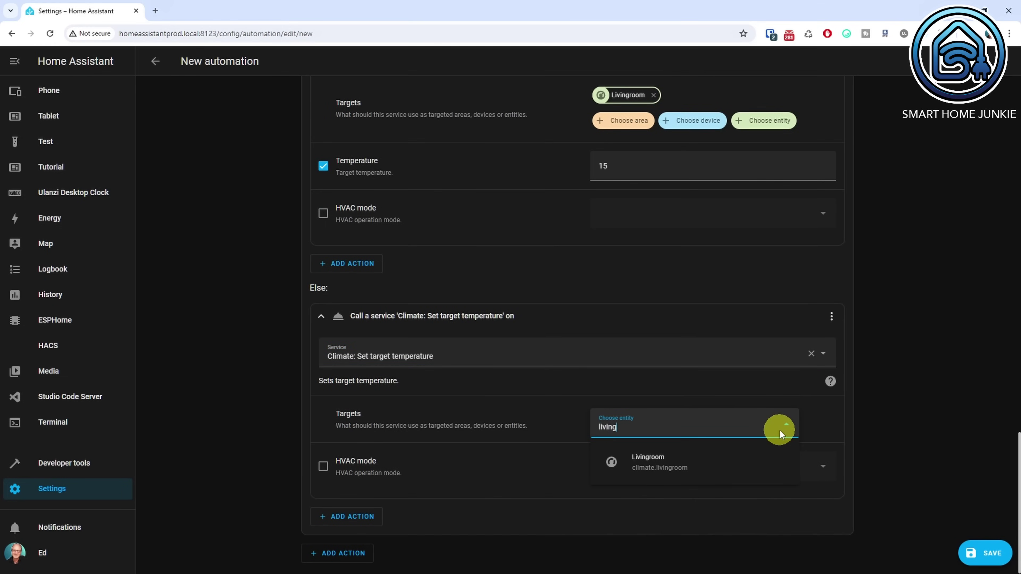
{"action": "left_click", "coordinate": [742, 472]}
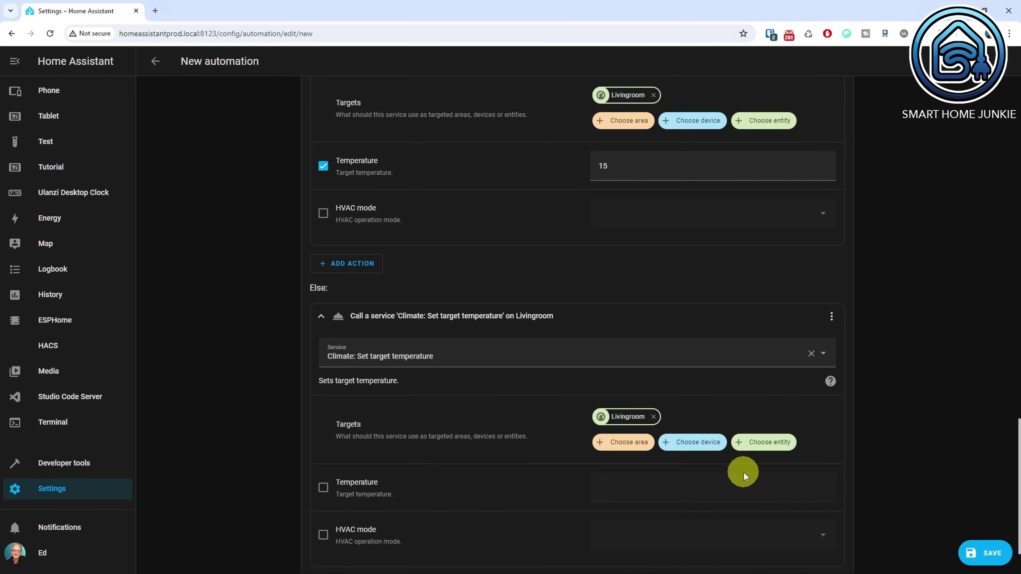
{"action": "left_click", "coordinate": [323, 488]}
{"action": "left_click", "coordinate": [590, 490]}
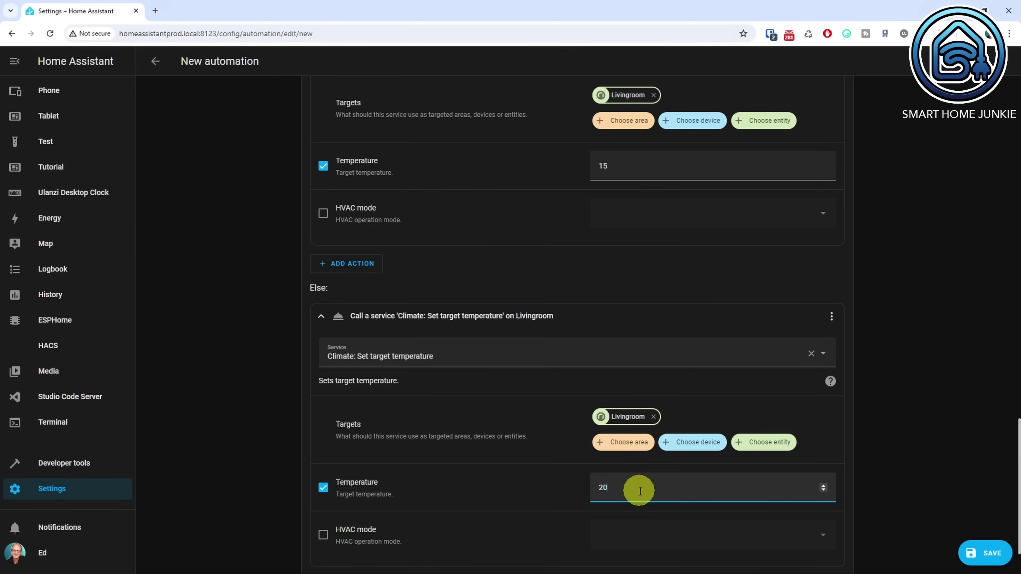
{"action": "scroll", "coordinate": [894, 482], "scroll_direction": "down", "scroll_amount": 2}
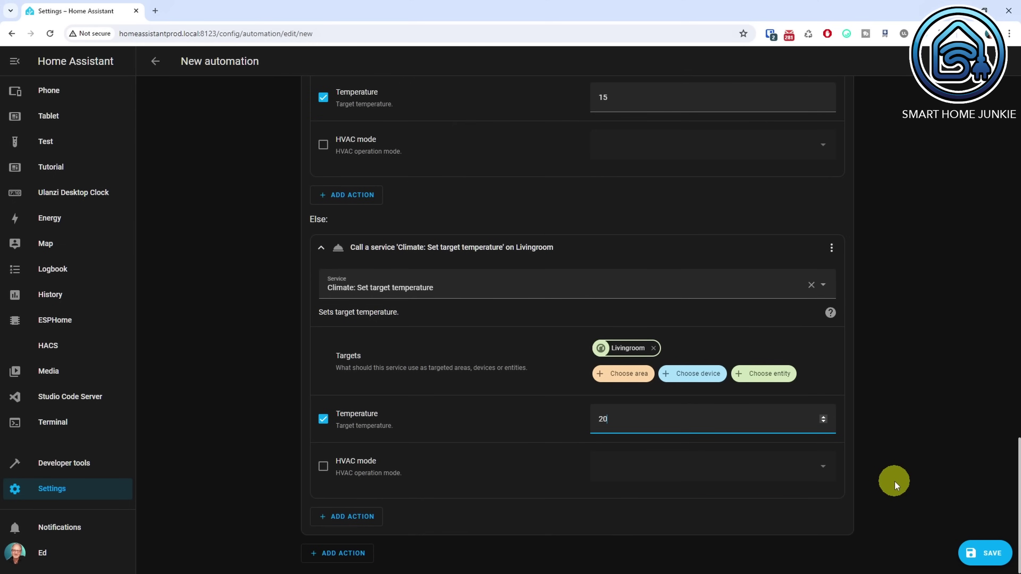
{"action": "left_click", "coordinate": [993, 555]}
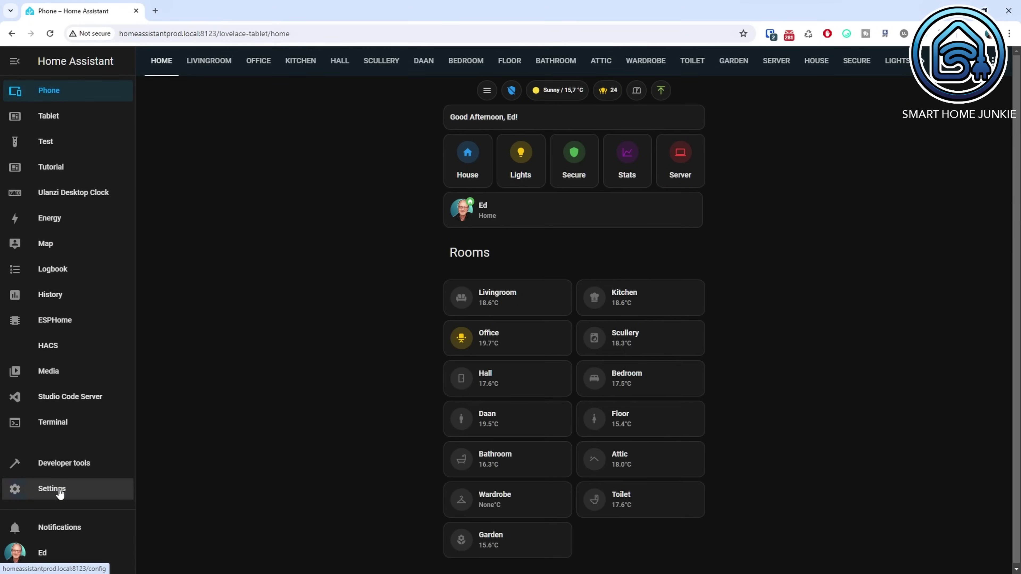
Start a blank automation via Settings > Automations & scenes > Create new automation.
{"action": "left_click", "coordinate": [52, 489]}
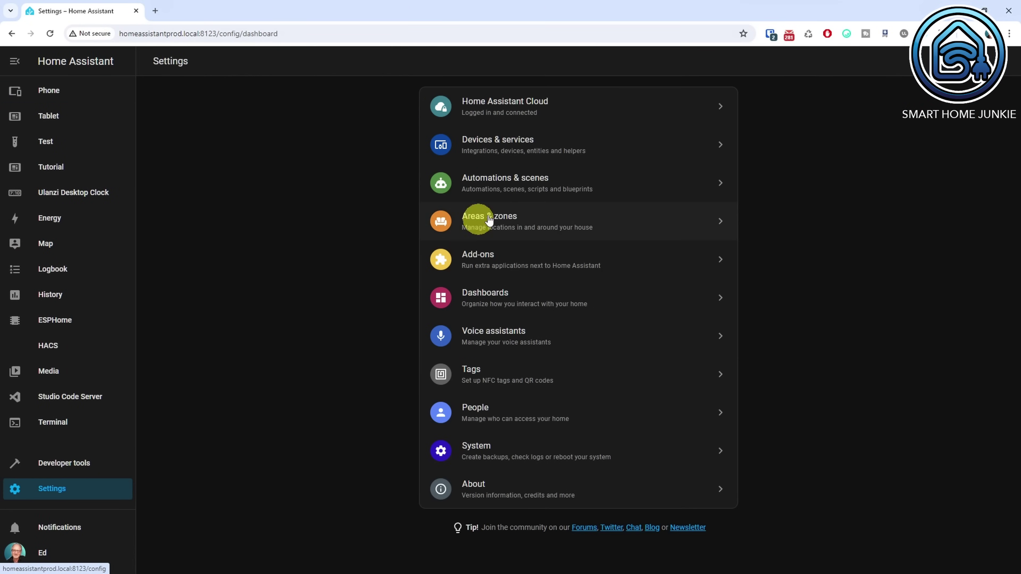
{"action": "left_click", "coordinate": [532, 188]}
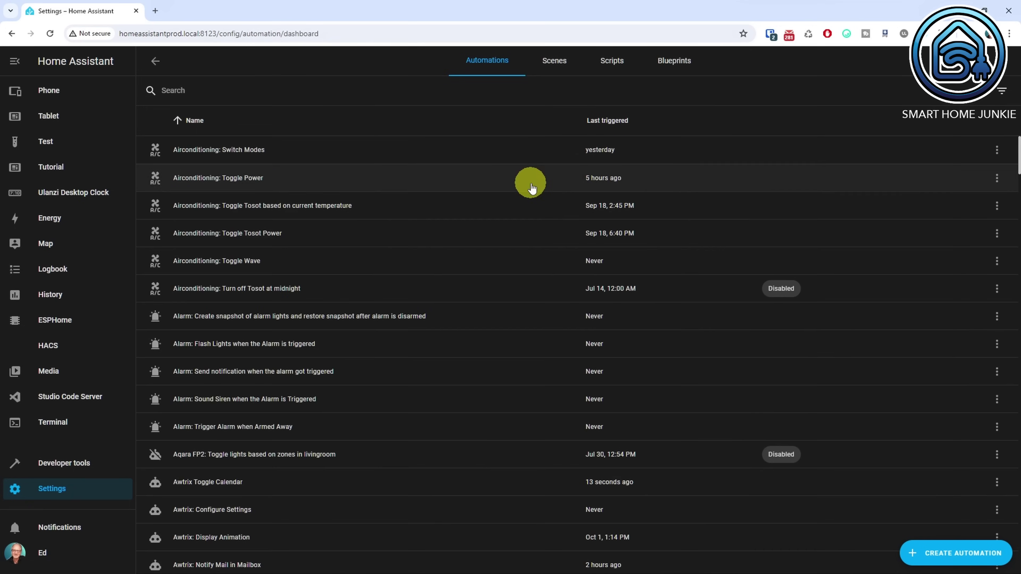
{"action": "left_click", "coordinate": [934, 554]}
{"action": "left_click", "coordinate": [502, 219]}
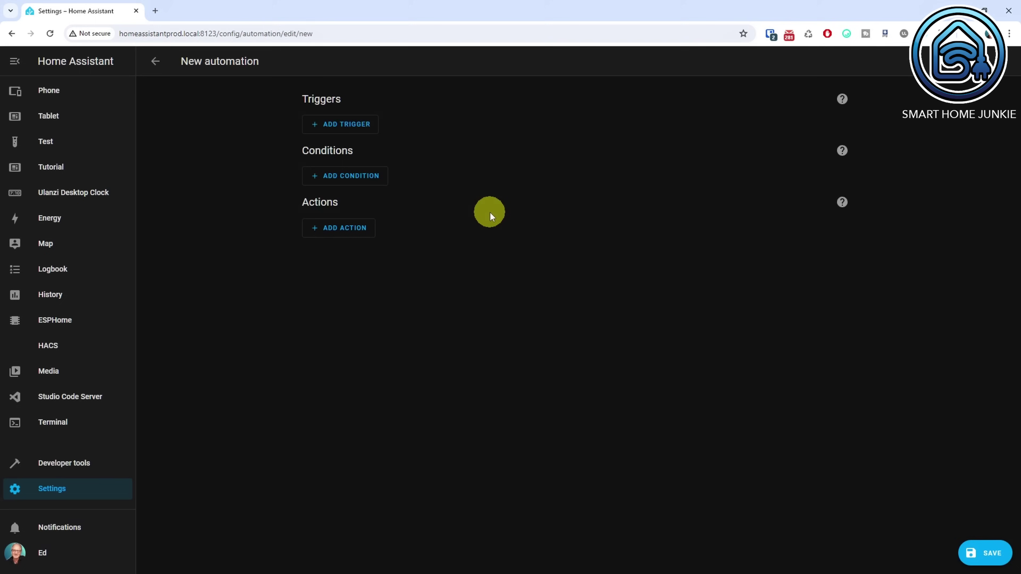